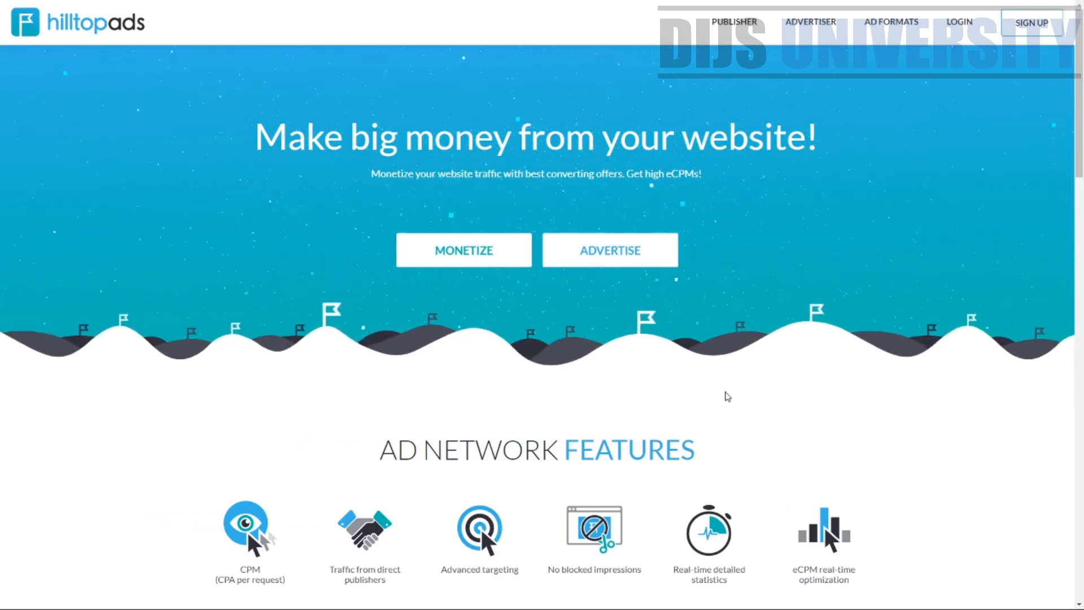
Scroll through the homepage and highlight each item in the Ad Network Features section to read it
scroll(883, 438, "down", 9)
scroll(908, 260, "up", 4)
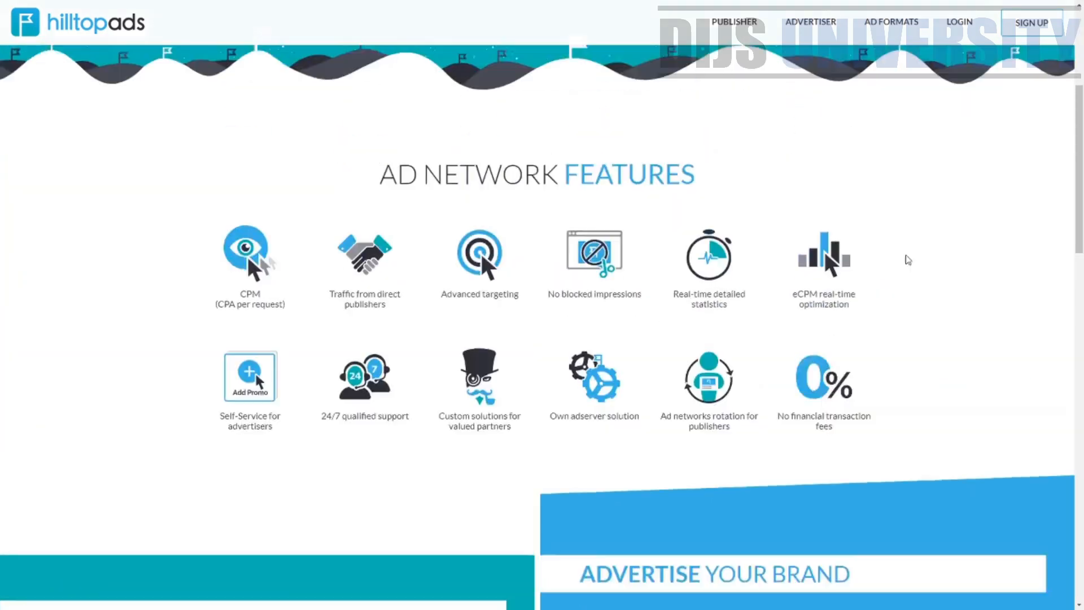
scroll(908, 260, "up", 5)
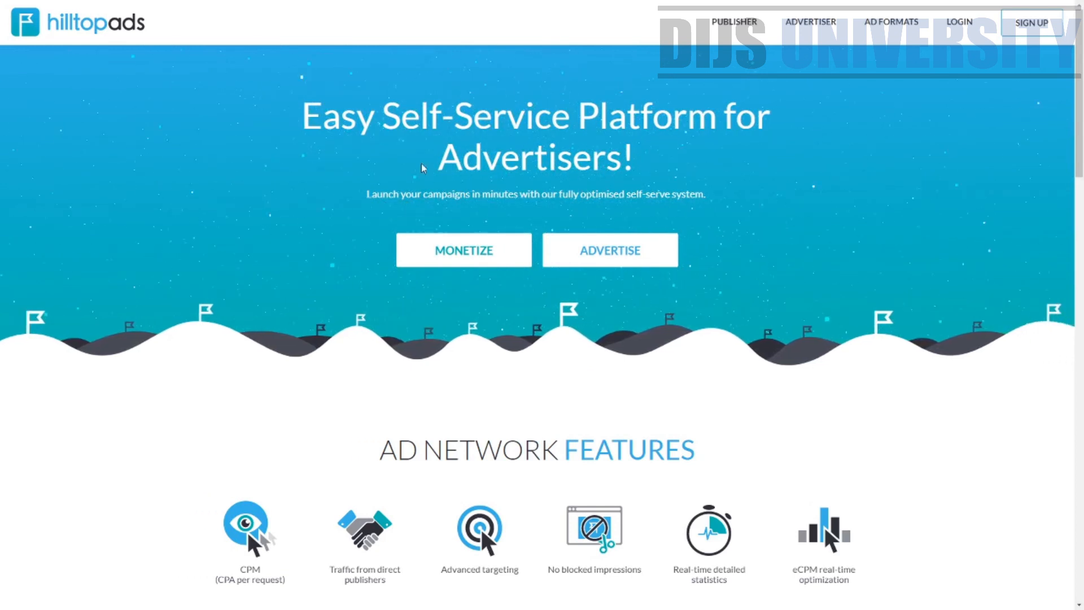
scroll(433, 374, "down", 3)
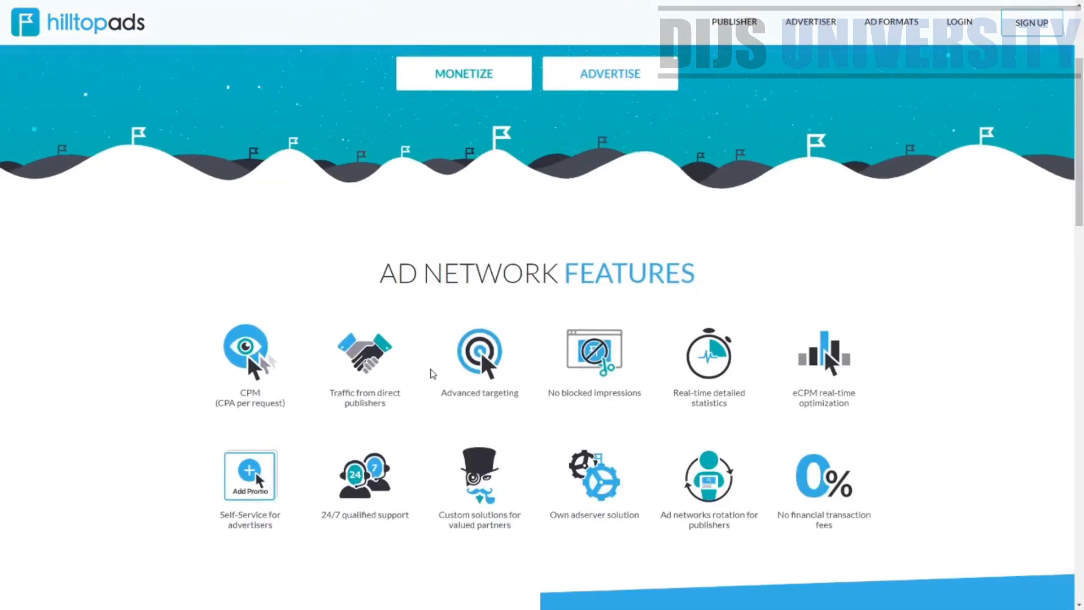
scroll(433, 374, "down", 1)
left_click_drag(380, 225, 677, 259)
left_click_drag(229, 344, 268, 350)
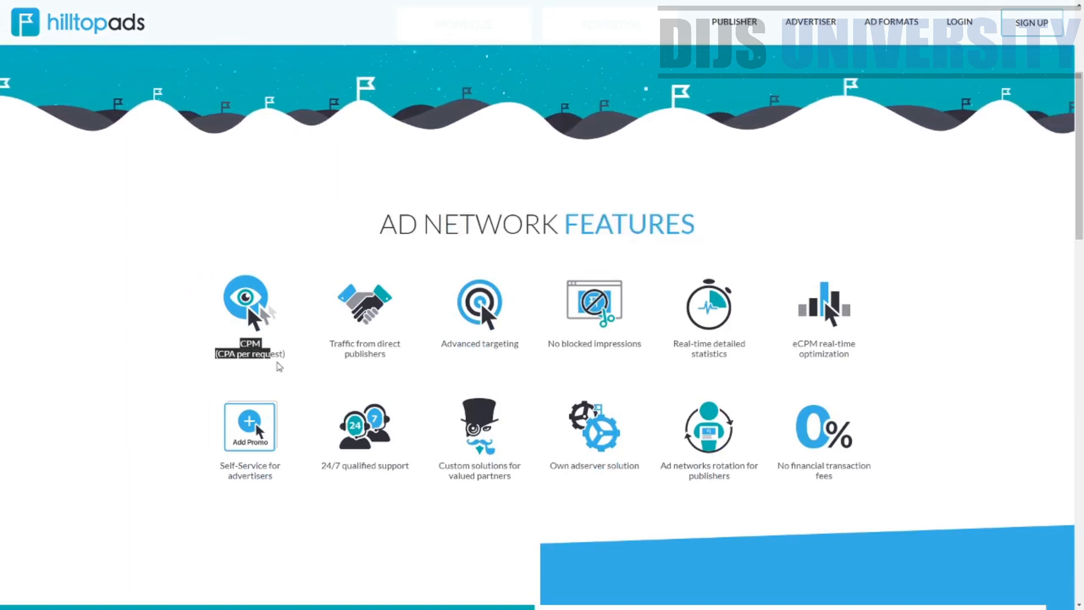
left_click_drag(351, 342, 402, 358)
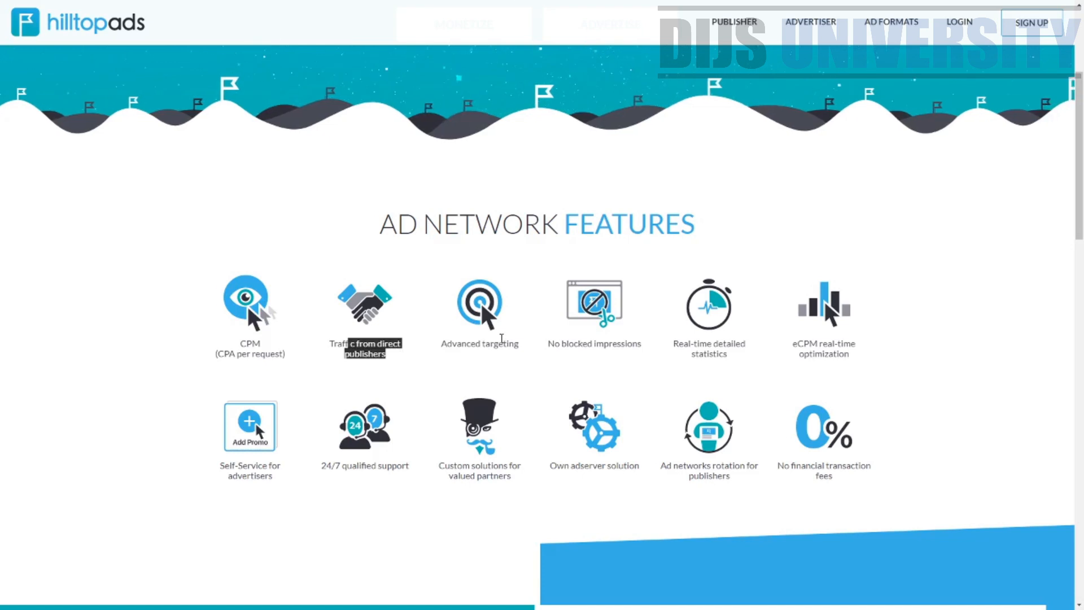
left_click_drag(562, 344, 857, 358)
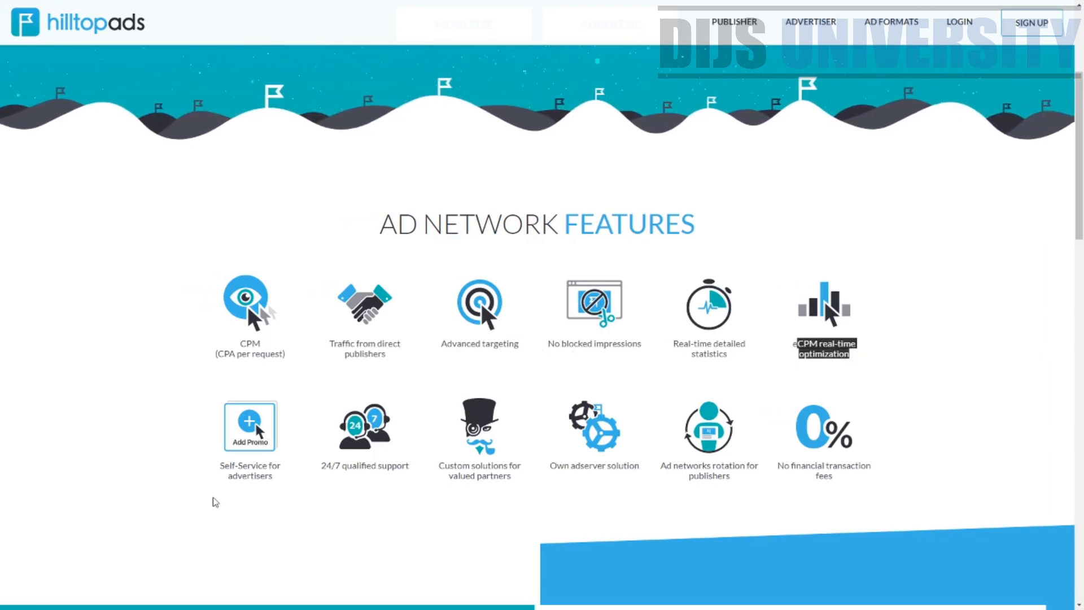
left_click(223, 475)
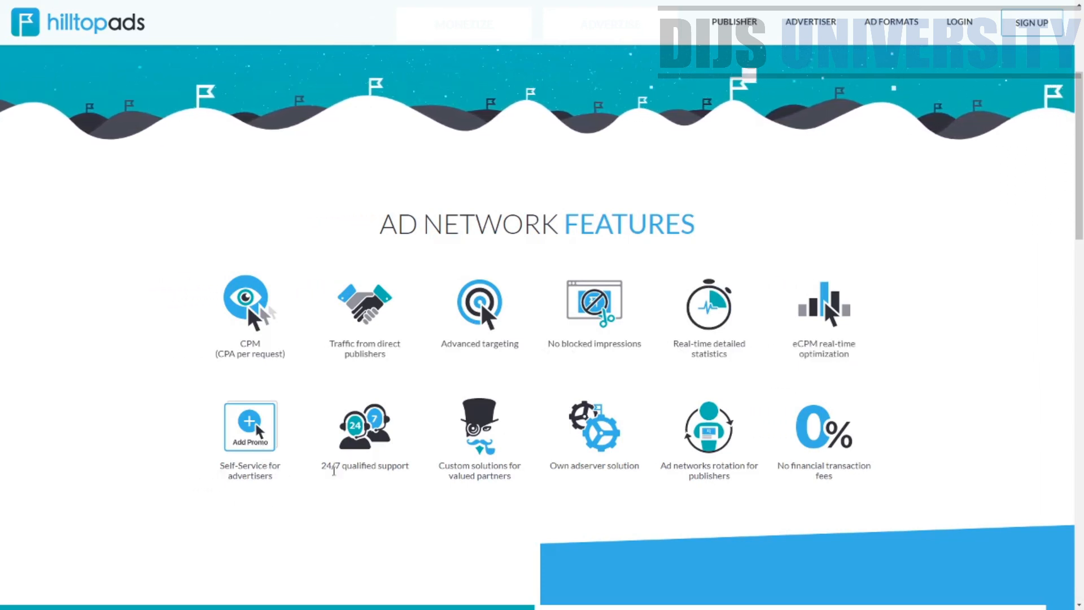
left_click_drag(326, 465, 370, 461)
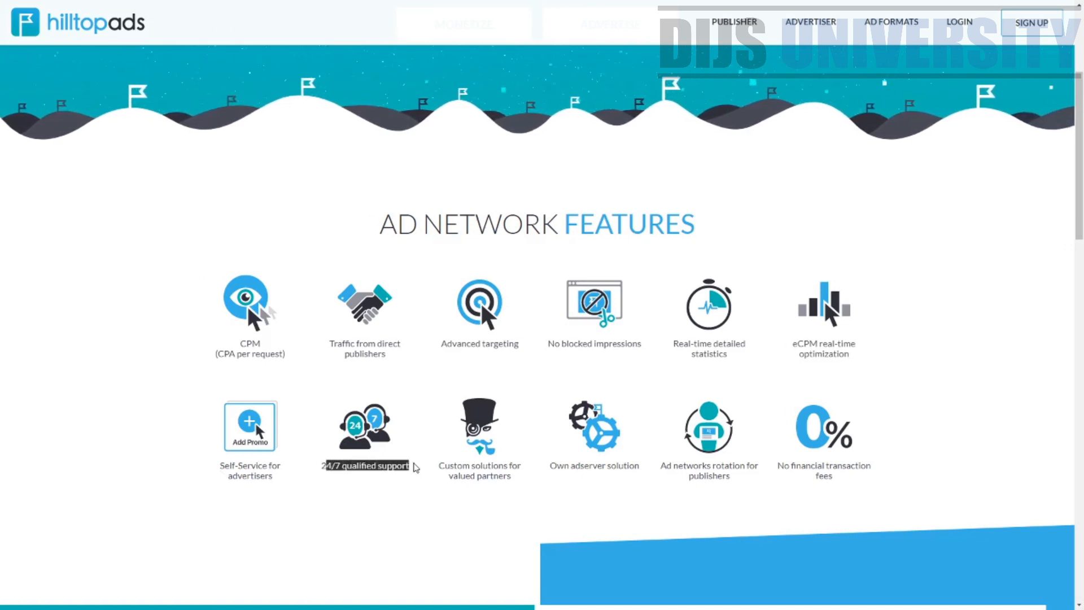
left_click_drag(471, 466, 775, 472)
left_click(580, 468)
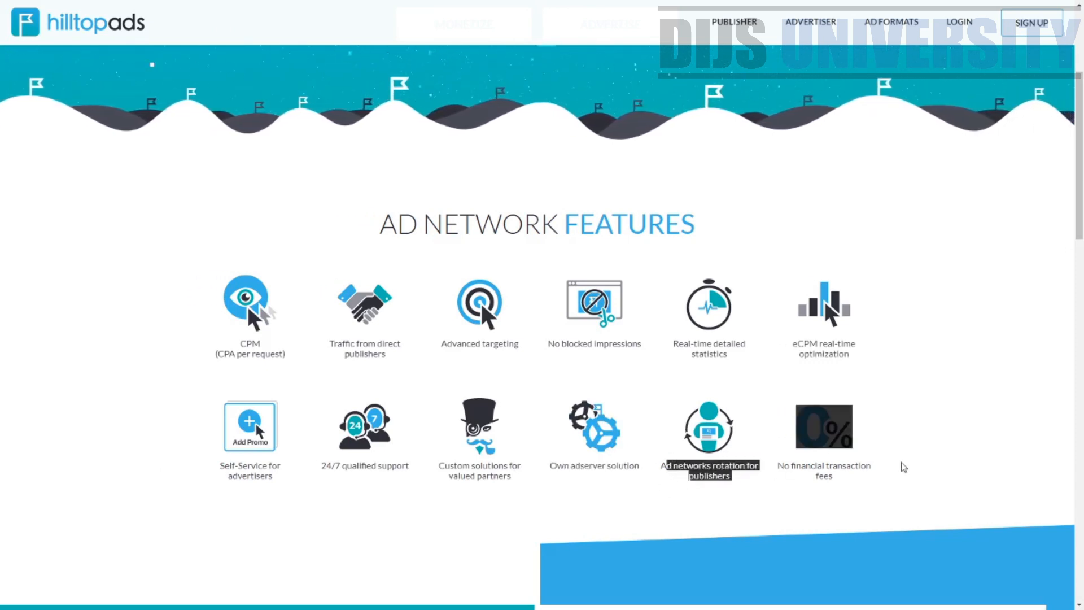
left_click_drag(1079, 215, 1081, 327)
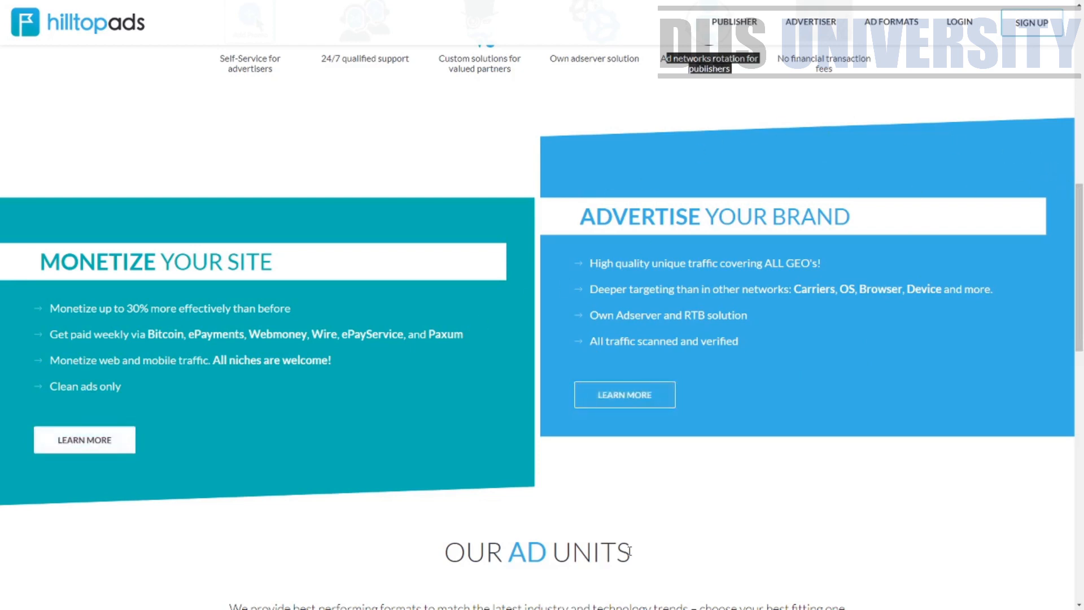
Scroll down to read the Monetize, Advertise and Our Ad Units sections and the partner network banner
scroll(1080, 241, "down", 1)
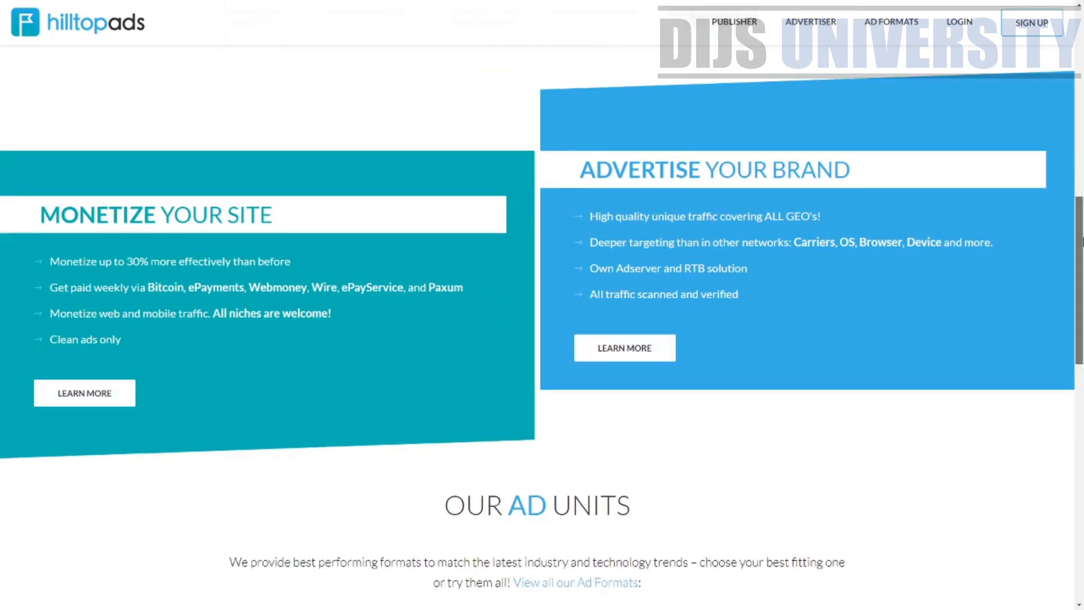
left_click_drag(1081, 242, 1081, 334)
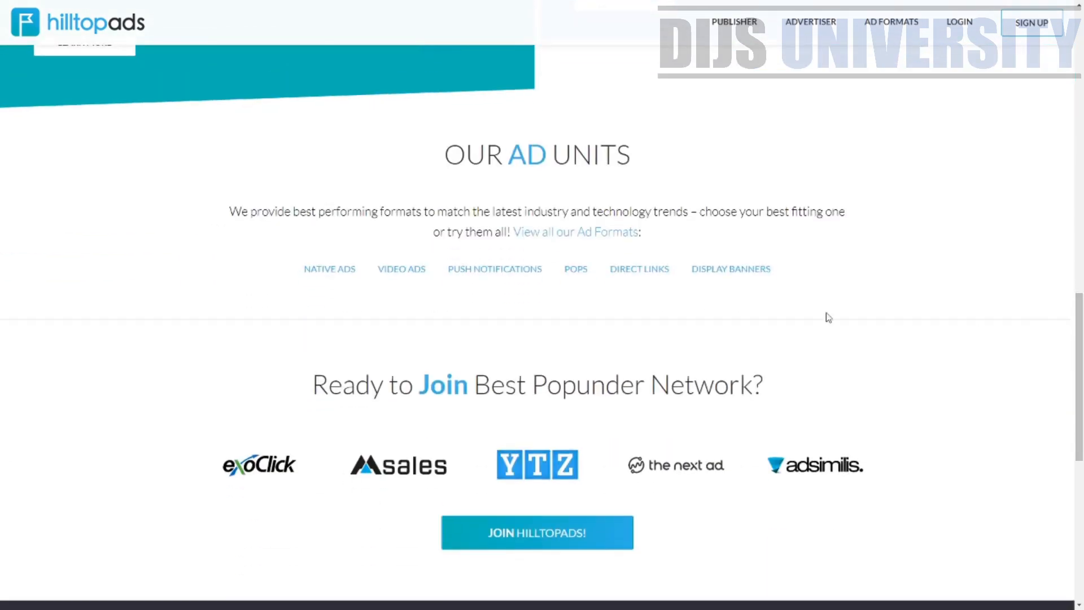
left_click_drag(460, 151, 689, 140)
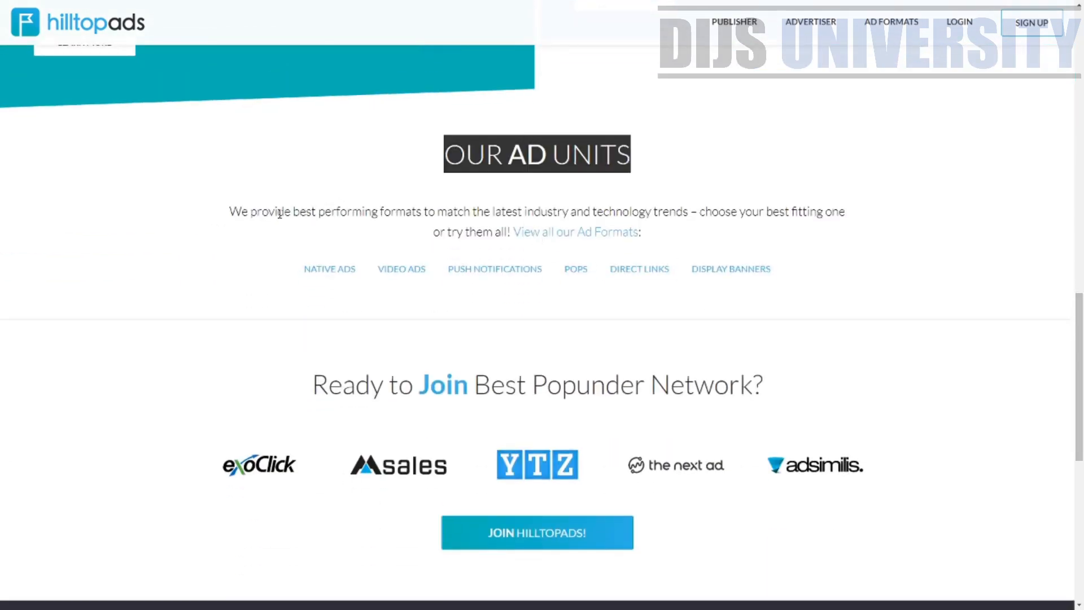
left_click_drag(280, 213, 523, 214)
left_click(777, 209)
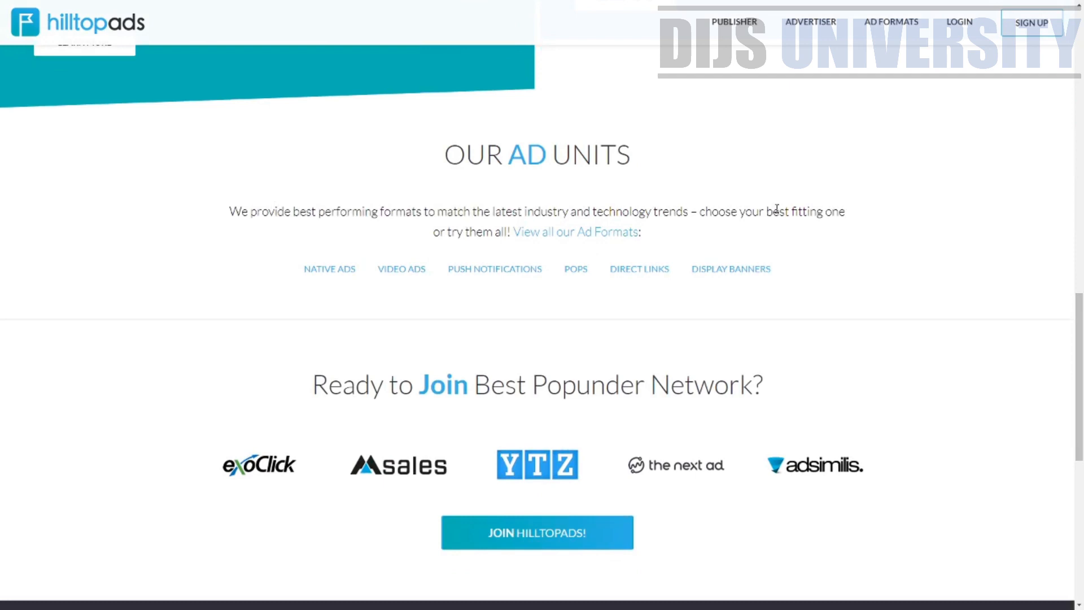
left_click_drag(655, 236, 520, 243)
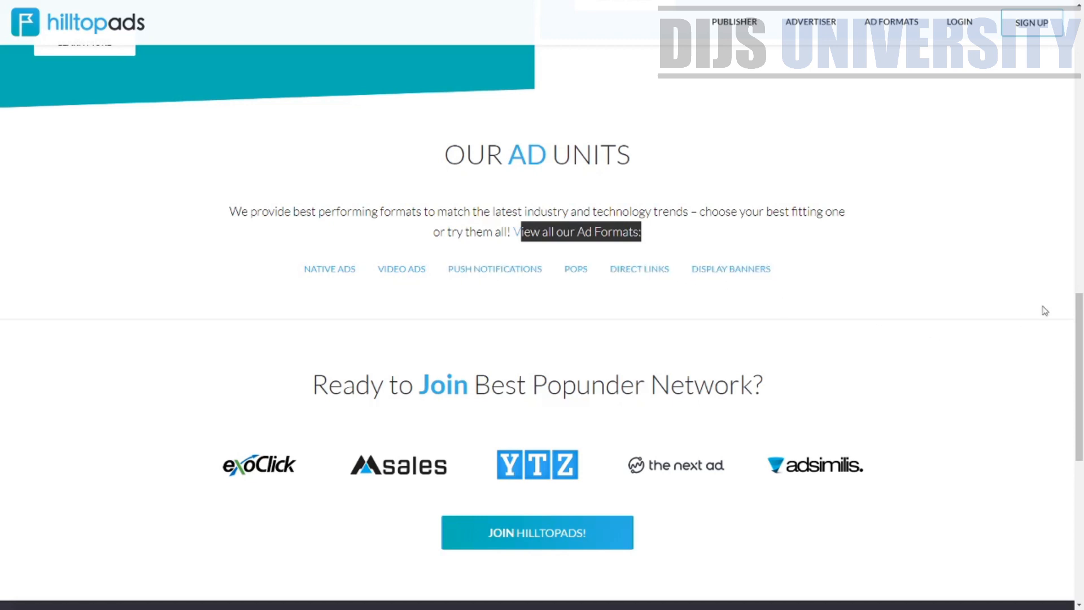
left_click(862, 195)
left_click_drag(862, 194, 435, 145)
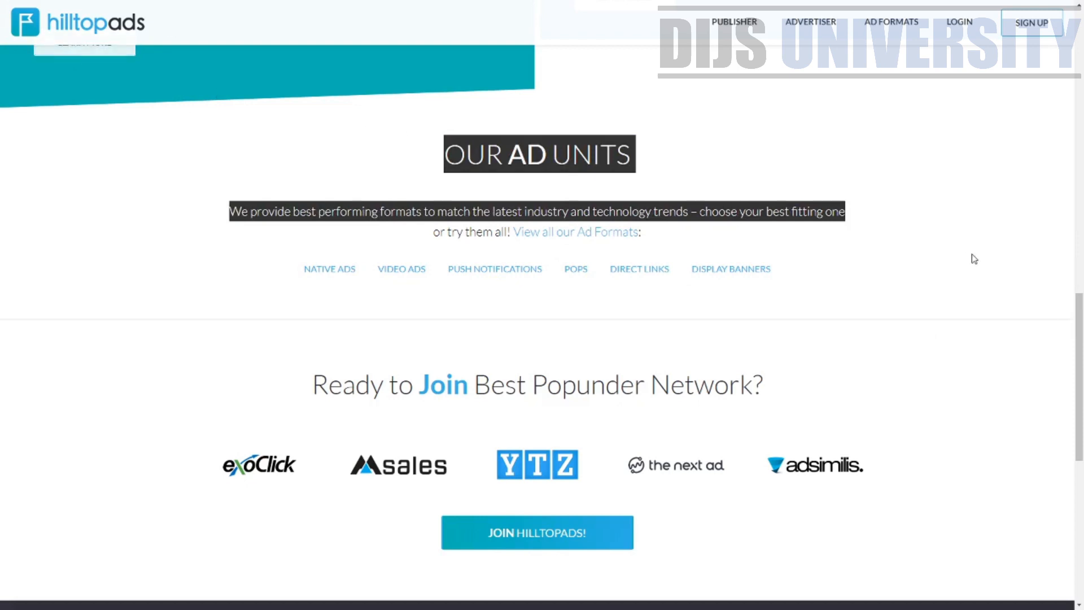
left_click_drag(1081, 354, 1081, 388)
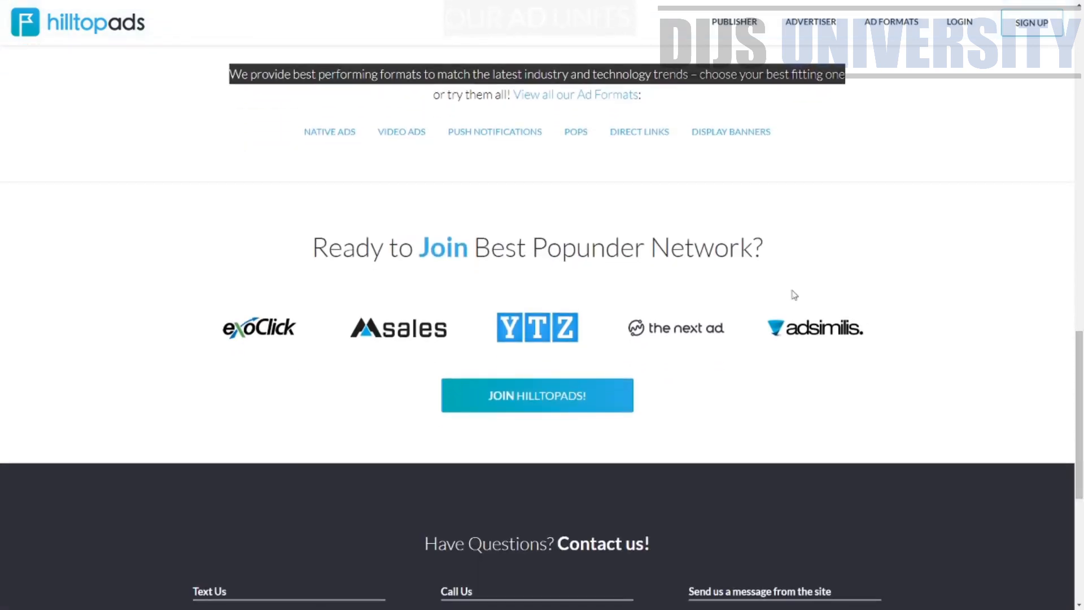
left_click_drag(772, 252, 303, 266)
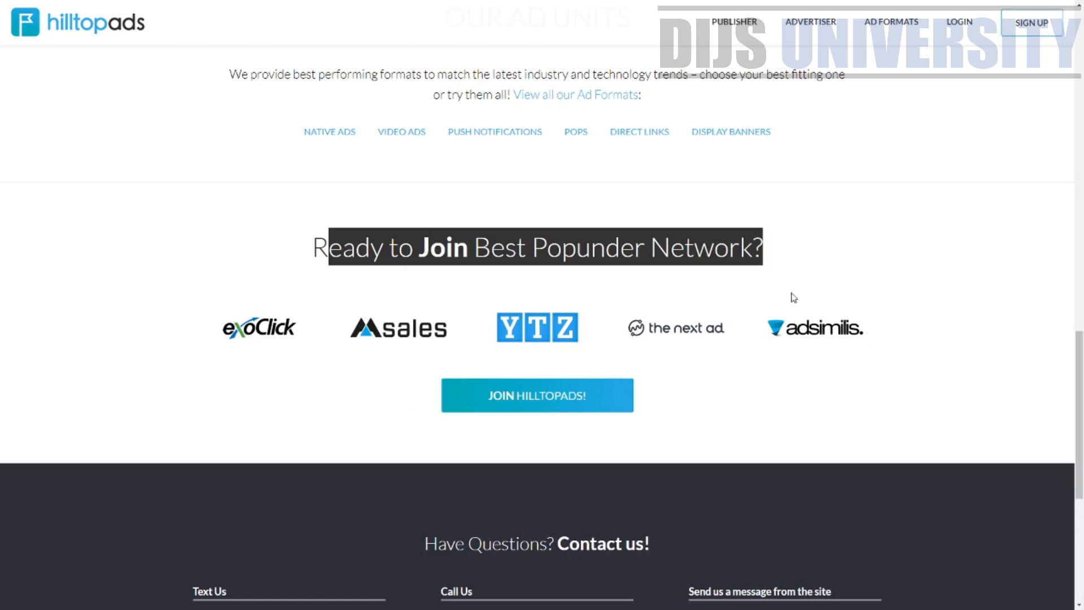
left_click_drag(1081, 448, 1083, 121)
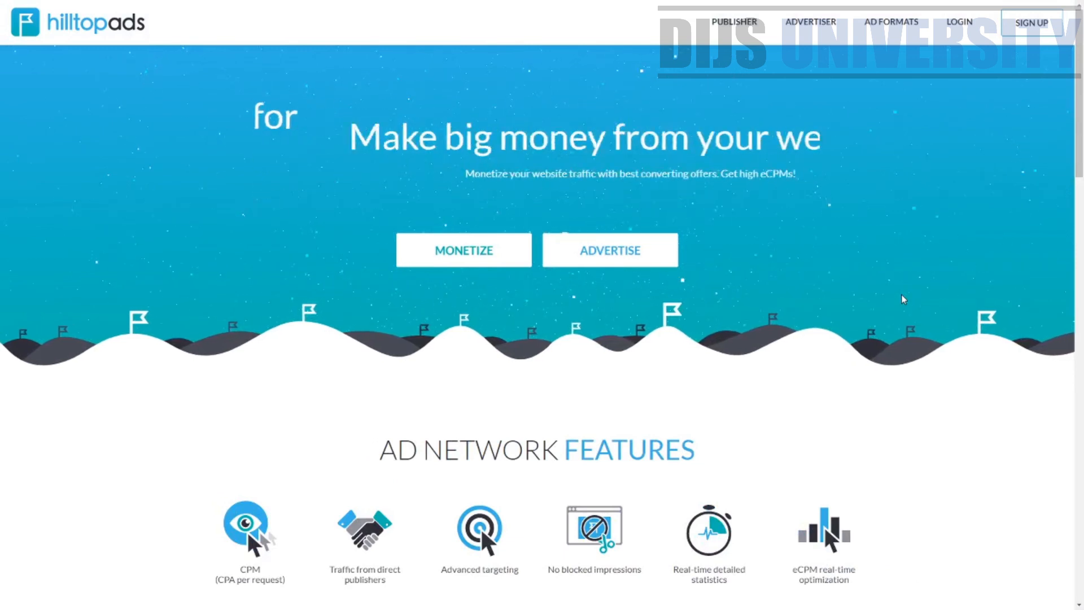
Examine the contact details and company address in the footer, then return to the top of the page
left_click_drag(1080, 107, 1079, 534)
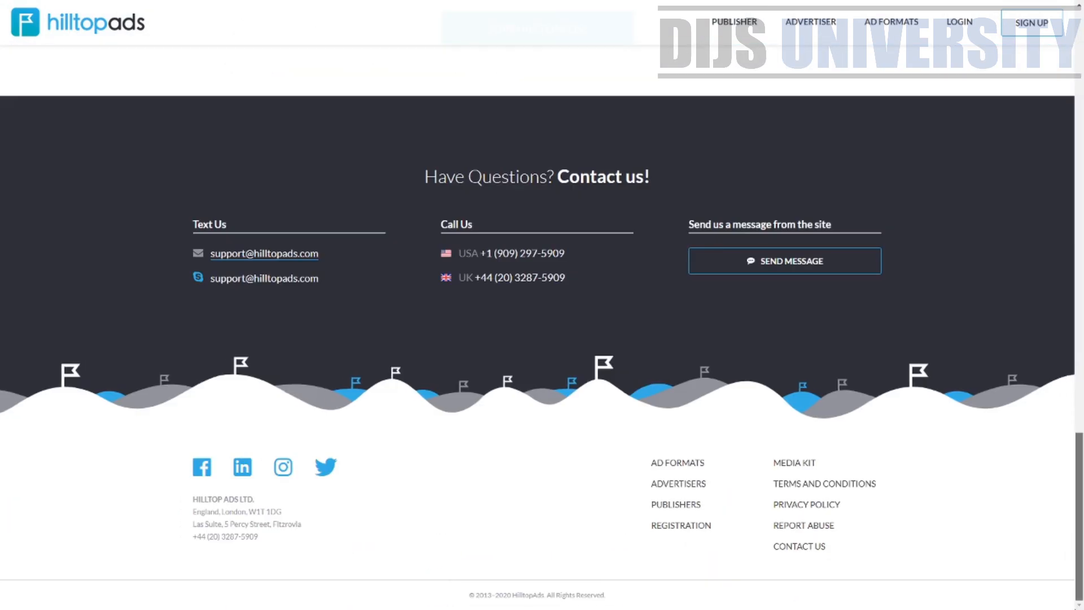
scroll(378, 325, "up", 3)
scroll(350, 315, "down", 3)
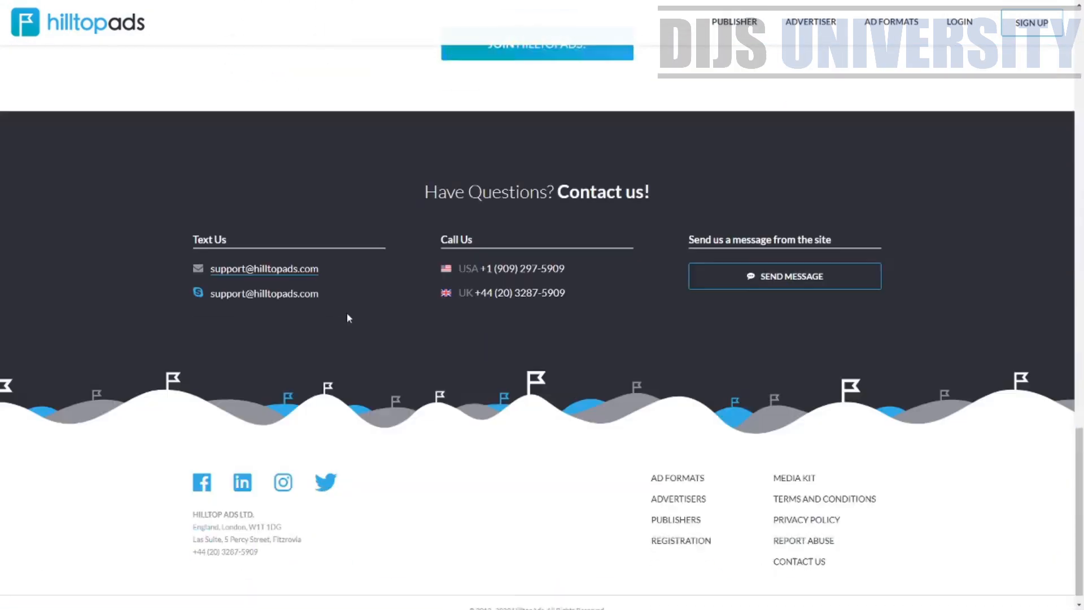
left_click_drag(341, 258, 253, 284)
left_click(213, 286)
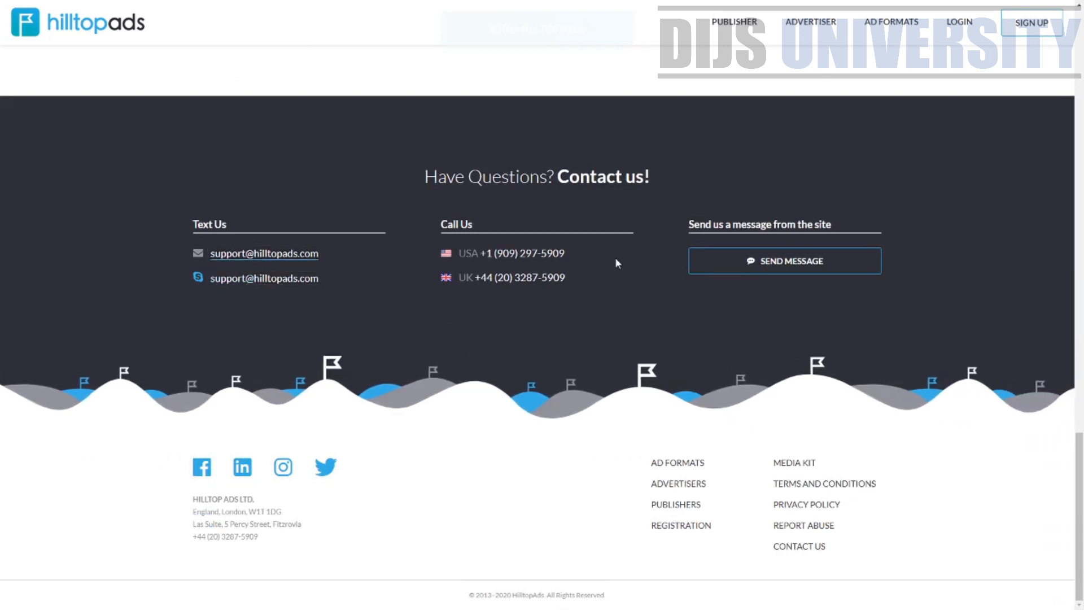
left_click_drag(575, 255, 459, 255)
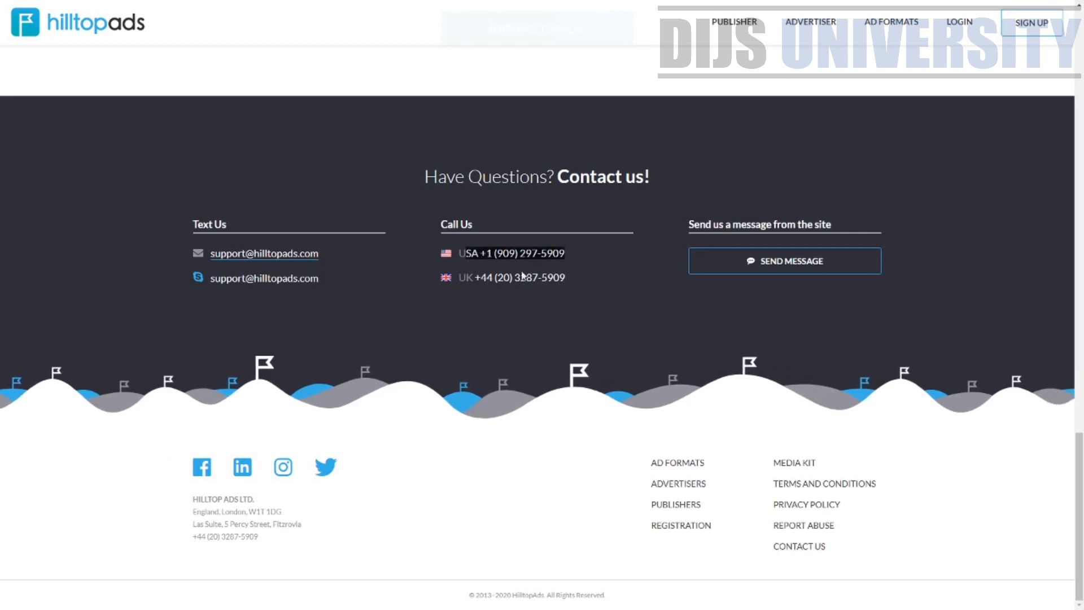
left_click(584, 274)
left_click_drag(588, 275, 465, 283)
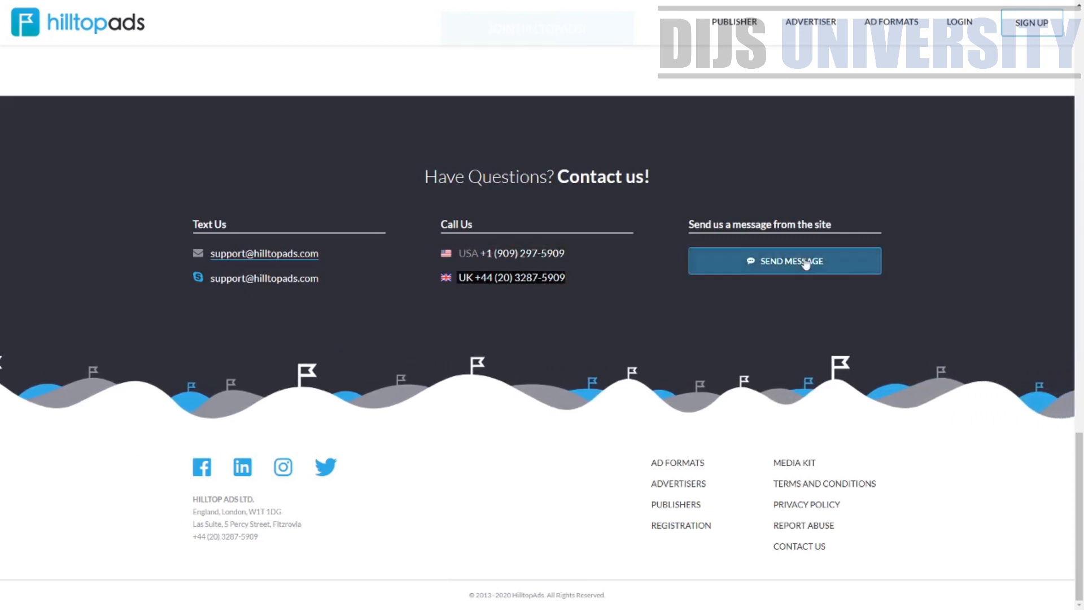
left_click(304, 510)
left_click_drag(304, 510, 197, 510)
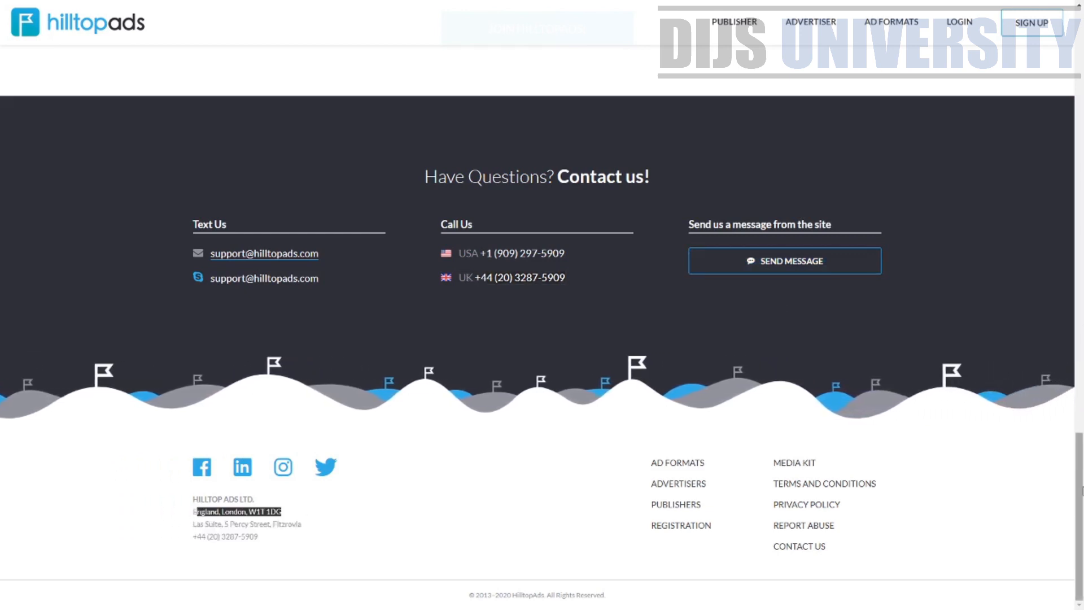
left_click_drag(1079, 459, 1082, 36)
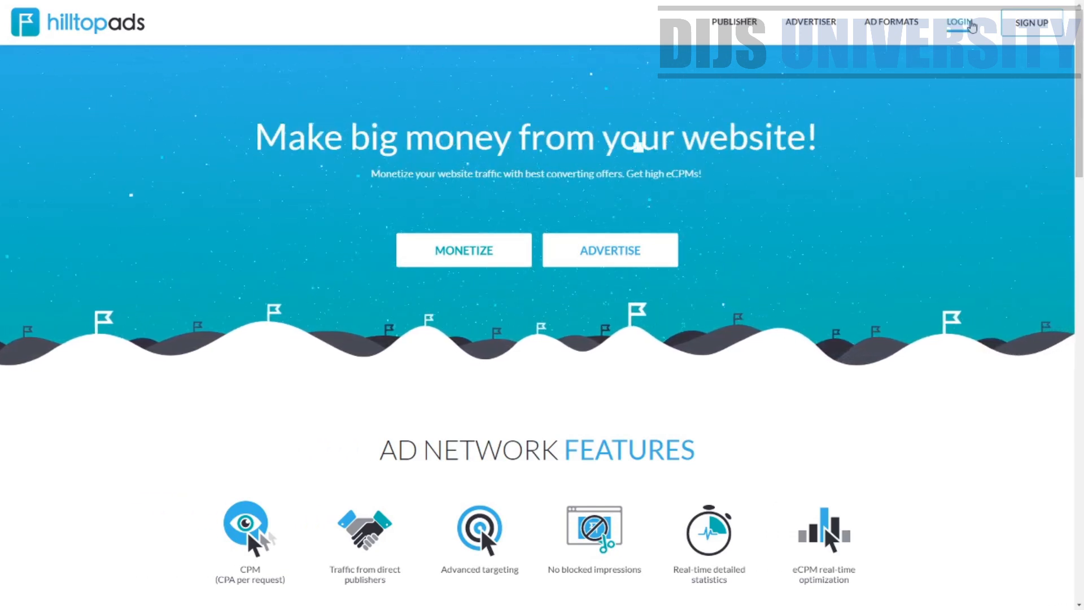
Log in to the account dashboard and open the support chat messenger, then close it again
left_click(972, 25)
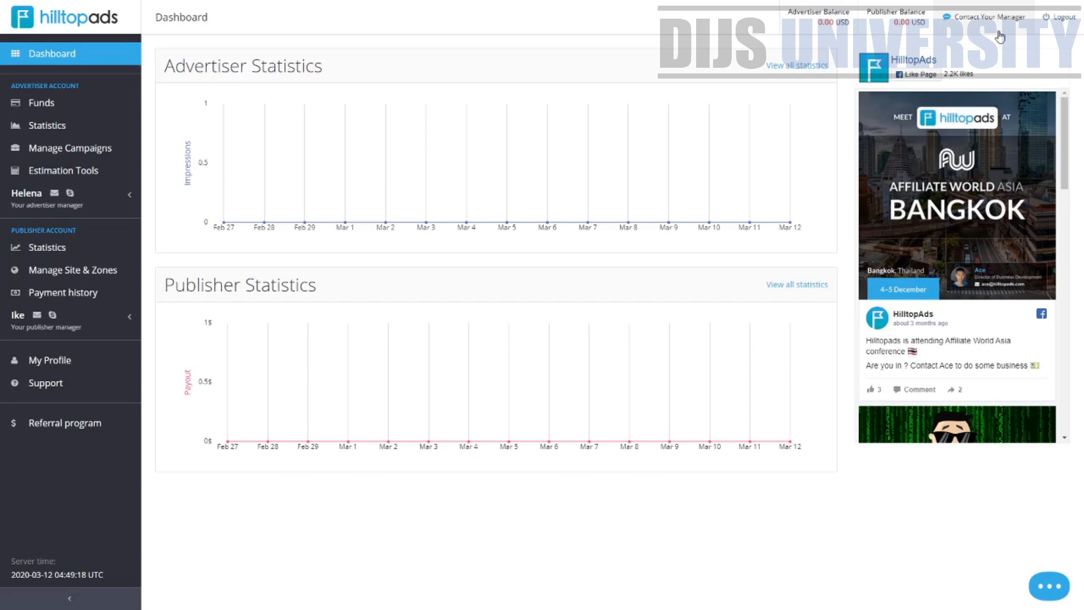
left_click(1058, 593)
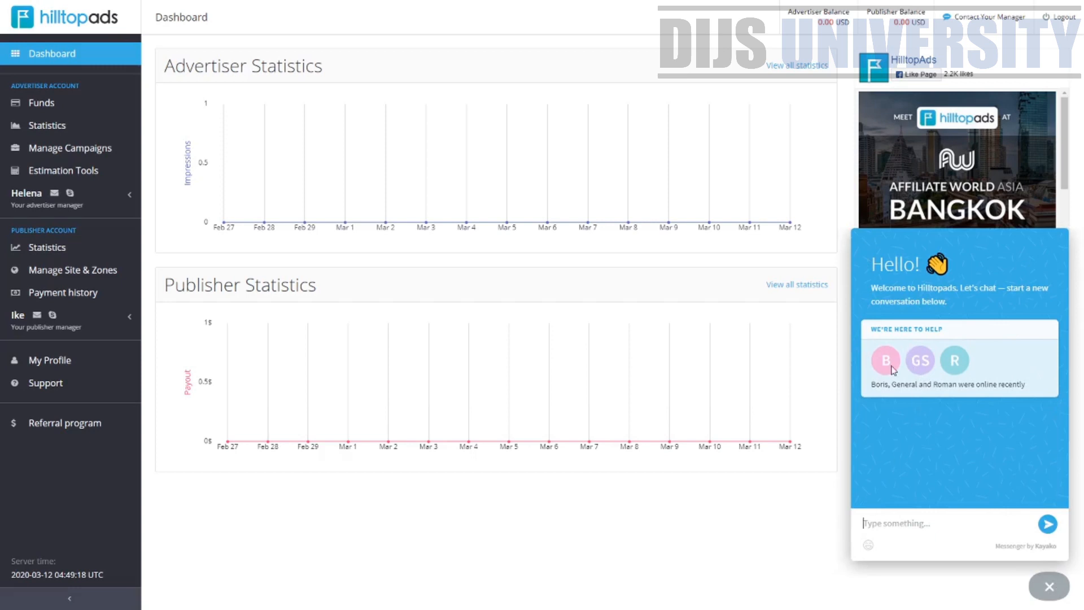
left_click_drag(1031, 387, 895, 384)
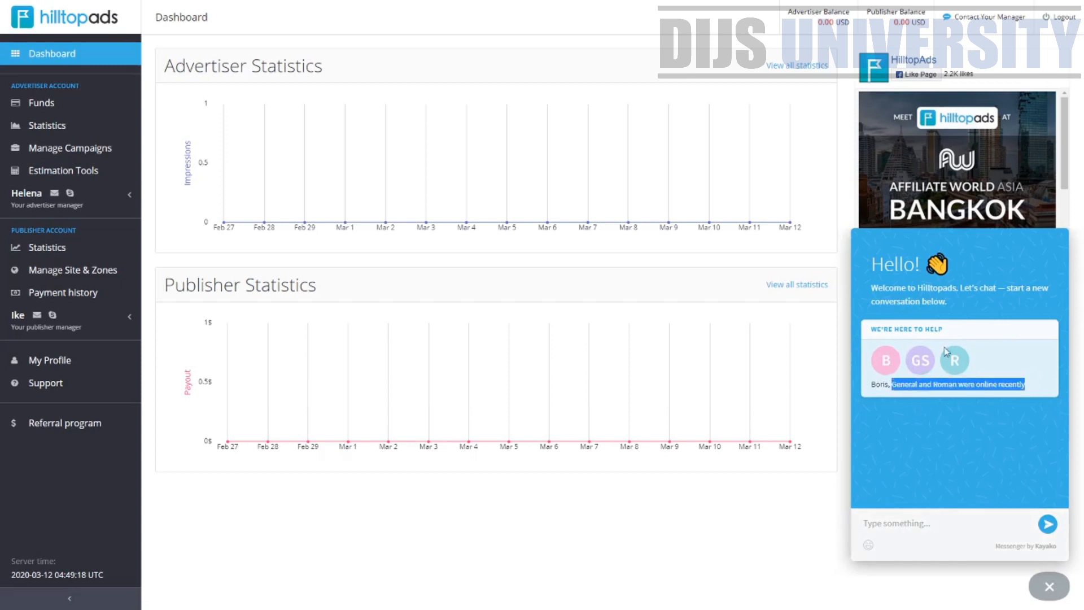
left_click(820, 503)
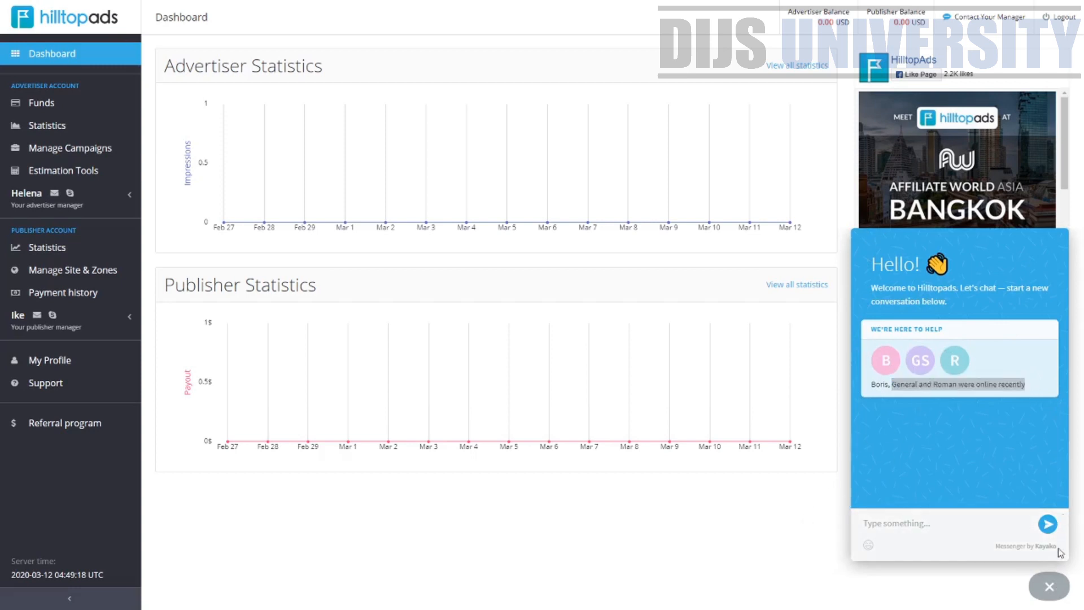
left_click(1059, 589)
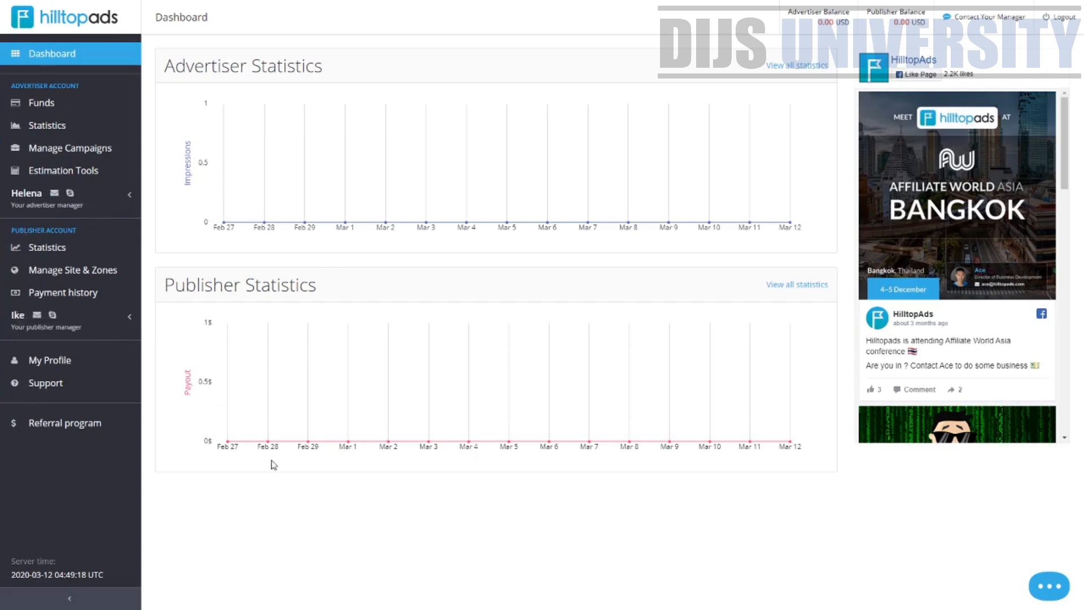
Open My Profile and review the Payment information options for payment system and the Account security tab
left_click(59, 364)
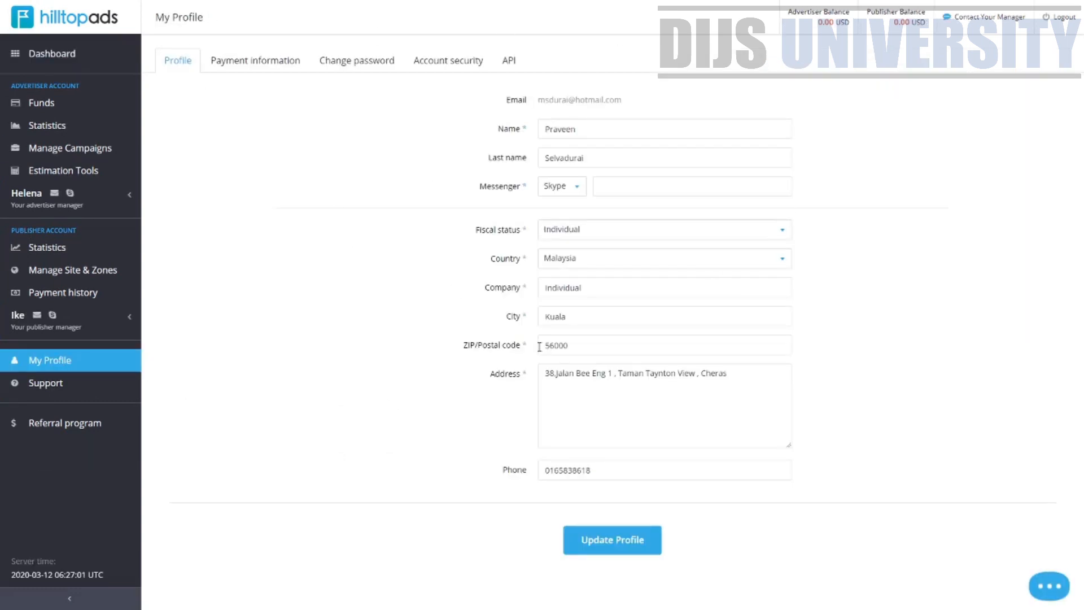
left_click(263, 67)
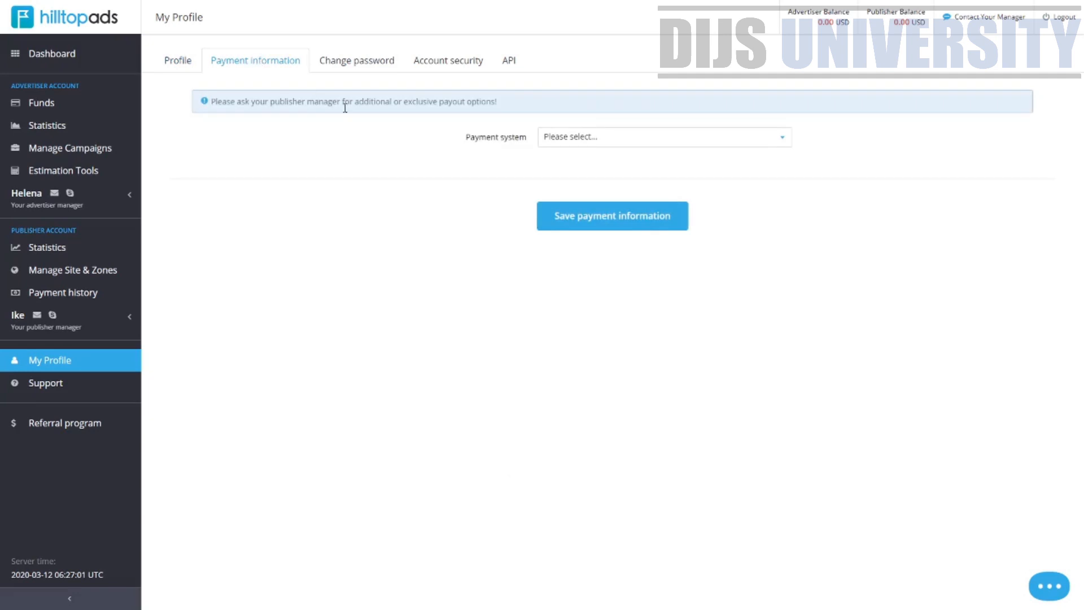
left_click(629, 144)
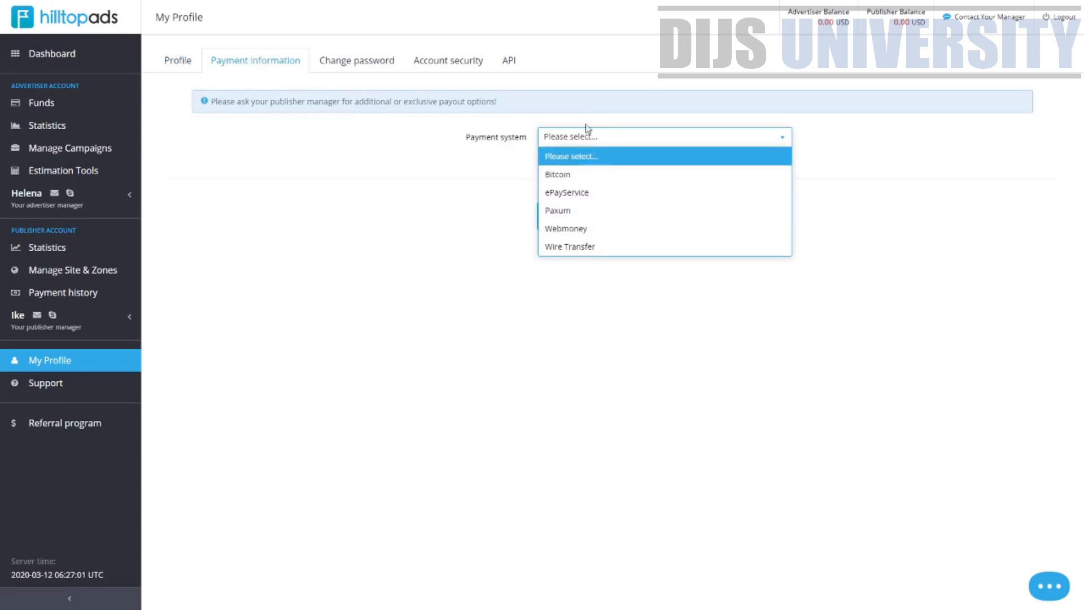
left_click(420, 63)
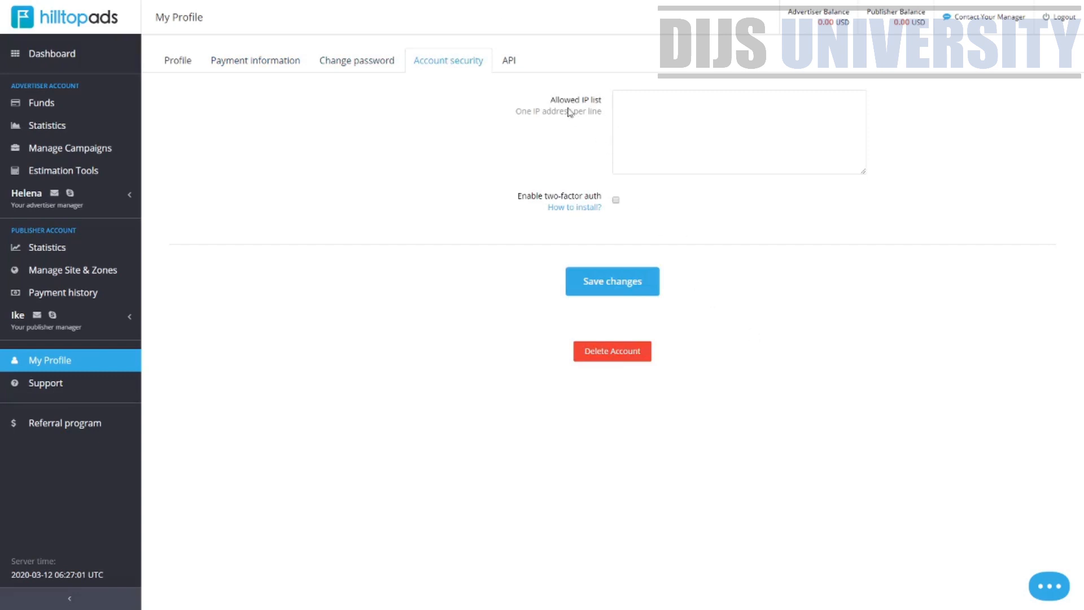
Review the allowed IP list and two-factor options under Account security, then browse the API keys and API documentation
left_click_drag(551, 100, 606, 111)
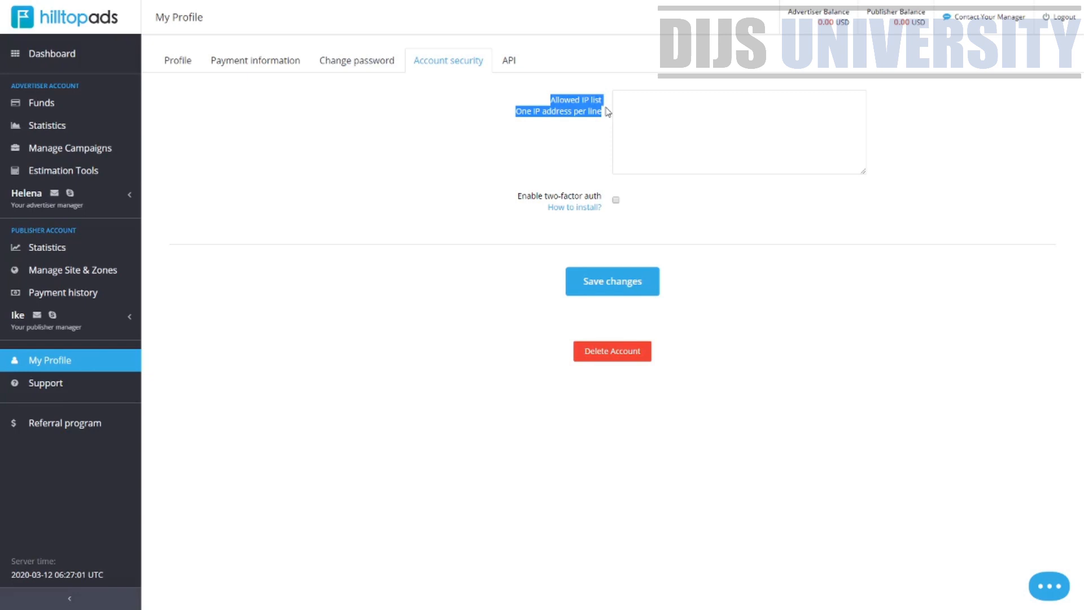
left_click_drag(521, 196, 596, 194)
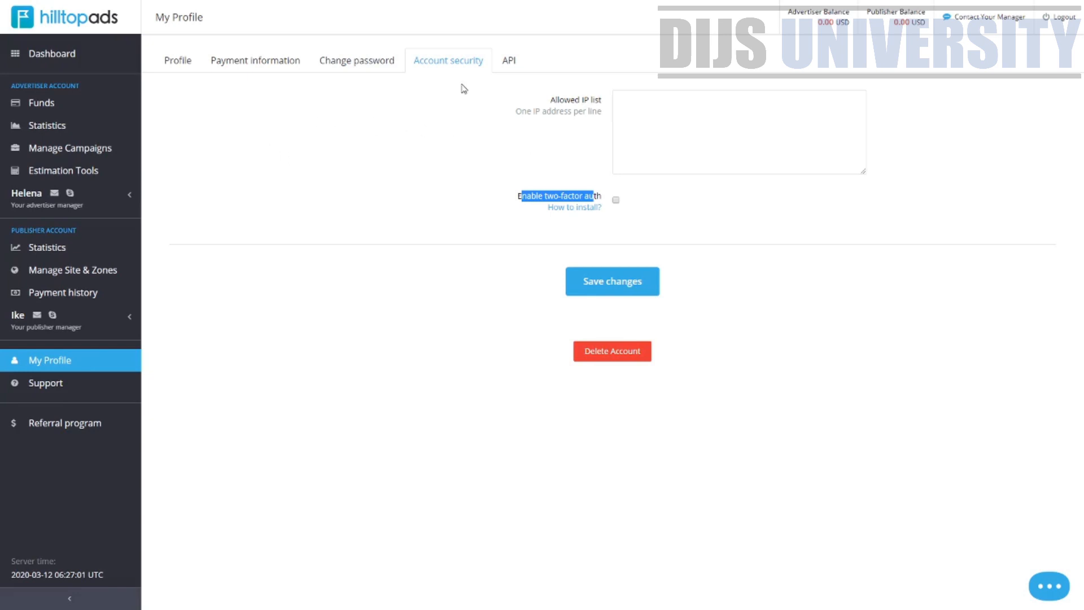
left_click(509, 62)
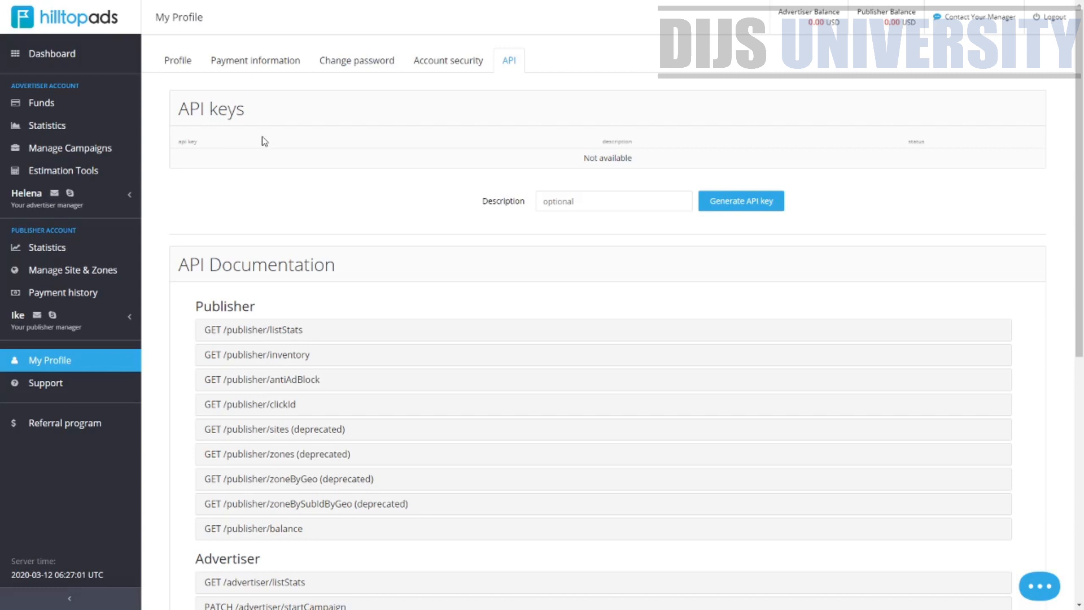
scroll(1049, 281, "down", 7)
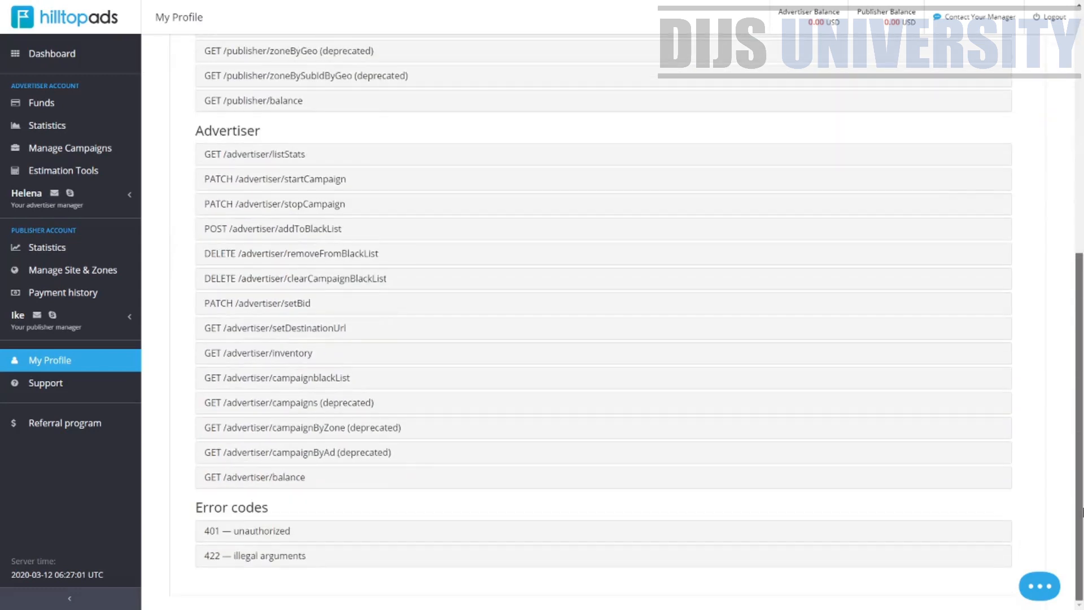
scroll(1048, 280, "up", 5)
scroll(1049, 281, "up", 2)
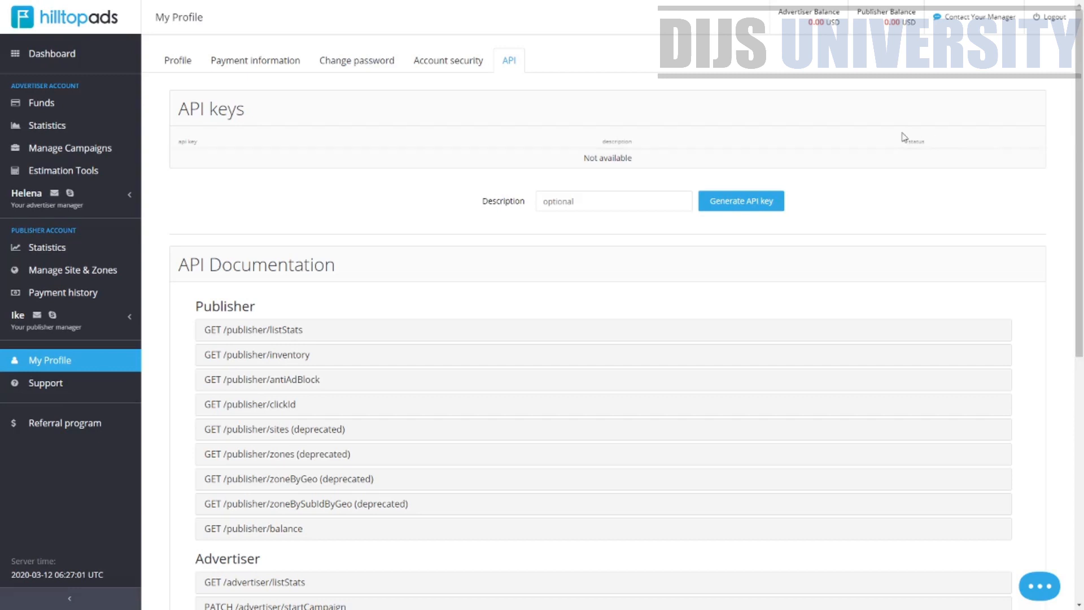
Open the Support page and read through the Frequently Asked Questions for advertisers
left_click(175, 62)
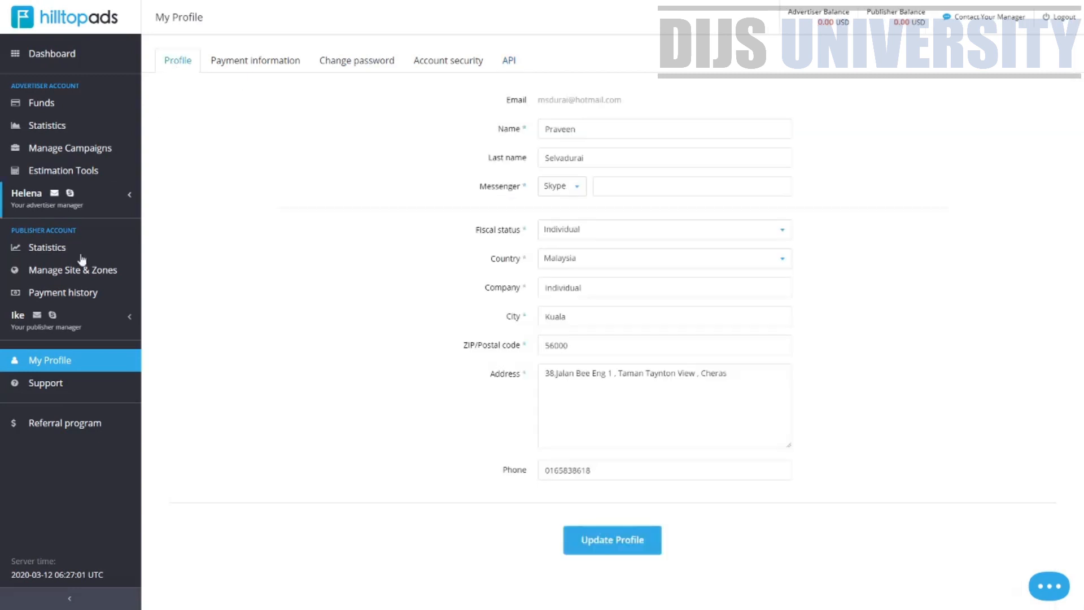
left_click(57, 385)
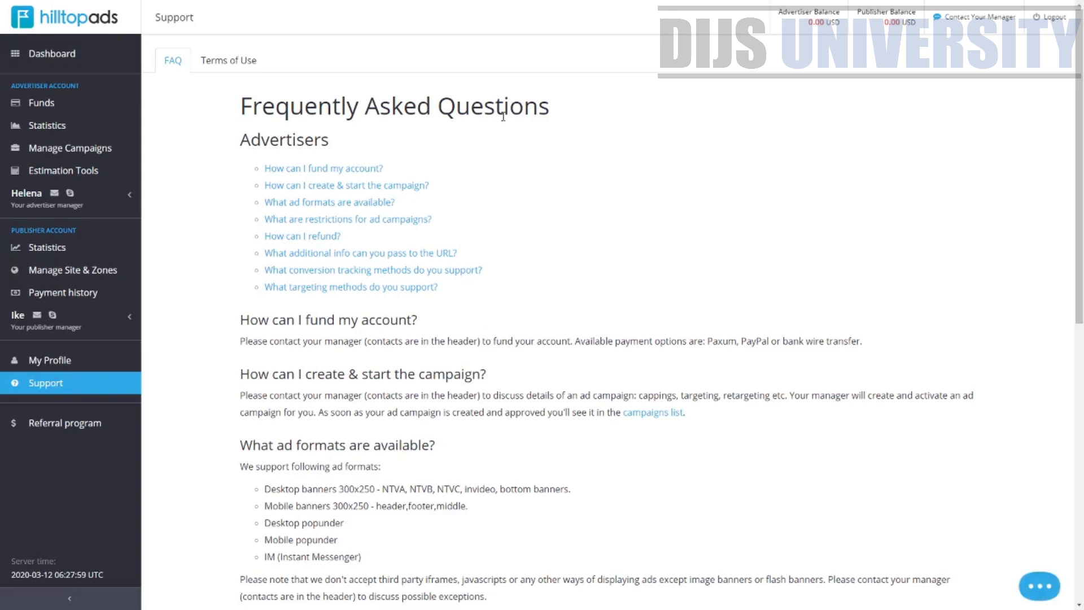
left_click_drag(553, 112, 237, 109)
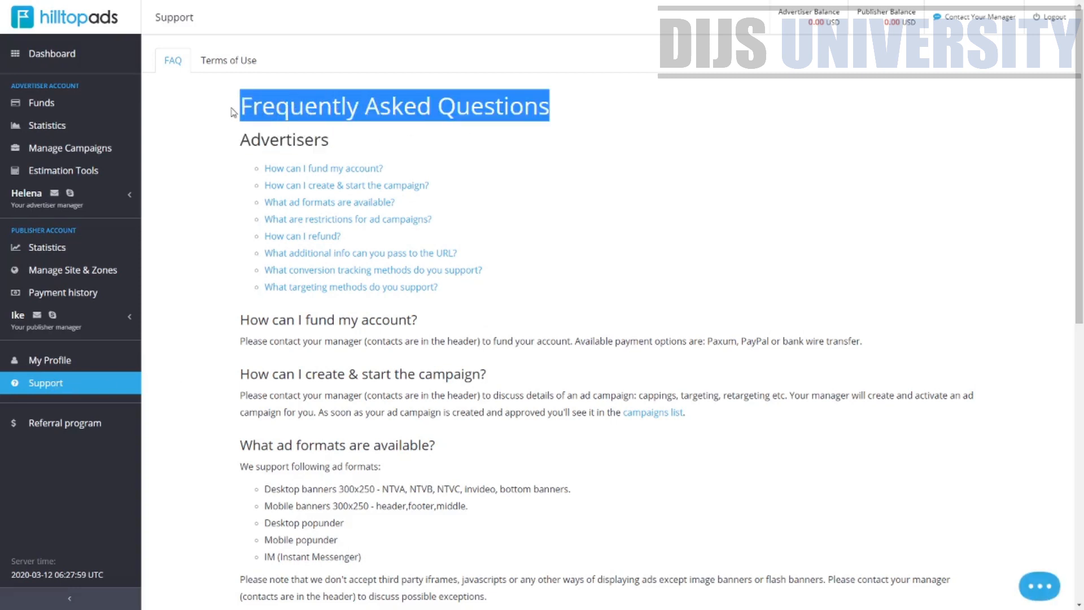
scroll(294, 361, "down", 10)
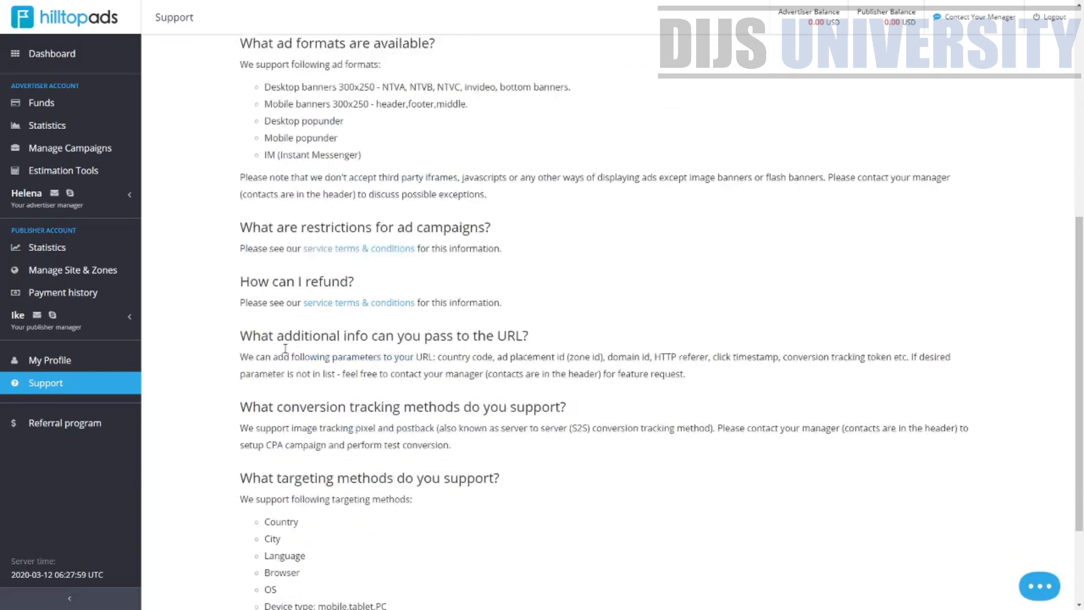
scroll(295, 375, "up", 10)
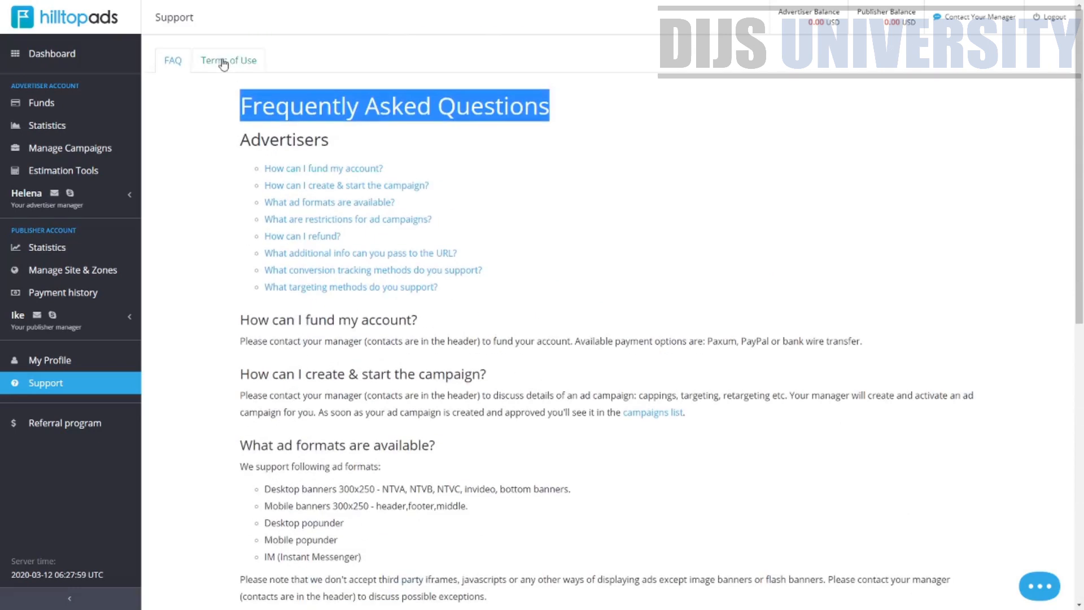
Switch between the Terms of Use and FAQ tabs to browse the policy documents and remaining questions
left_click(220, 57)
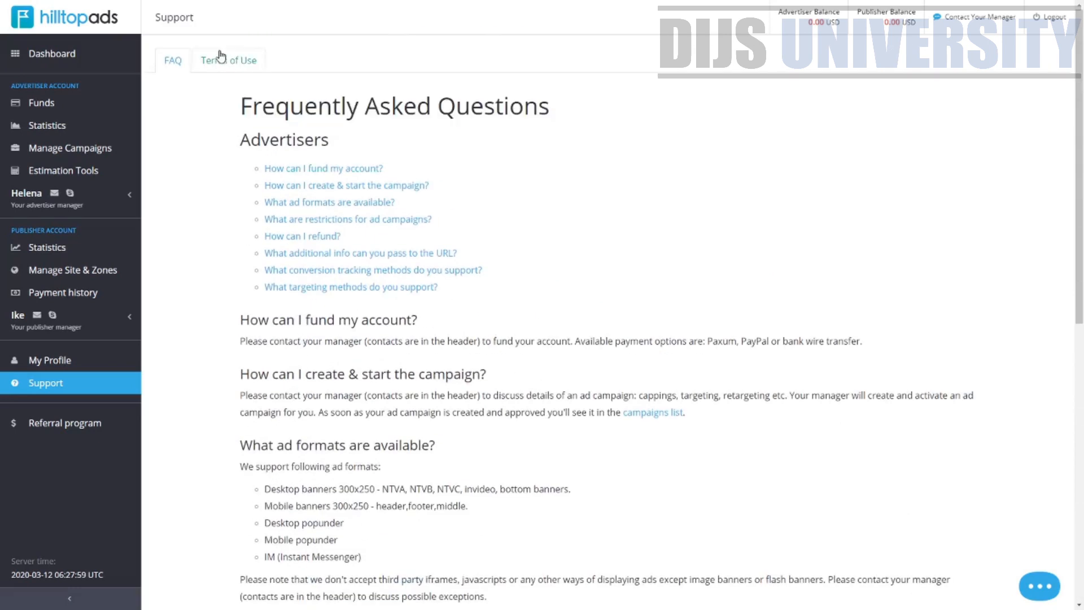
left_click(184, 59)
scroll(361, 322, "down", 10)
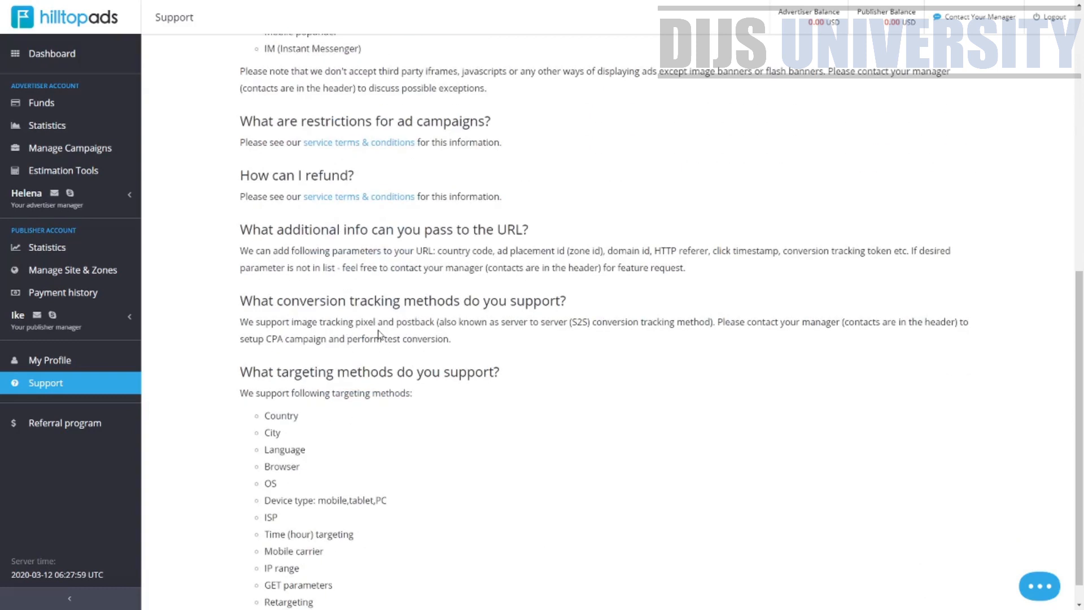
scroll(562, 502, "up", 10)
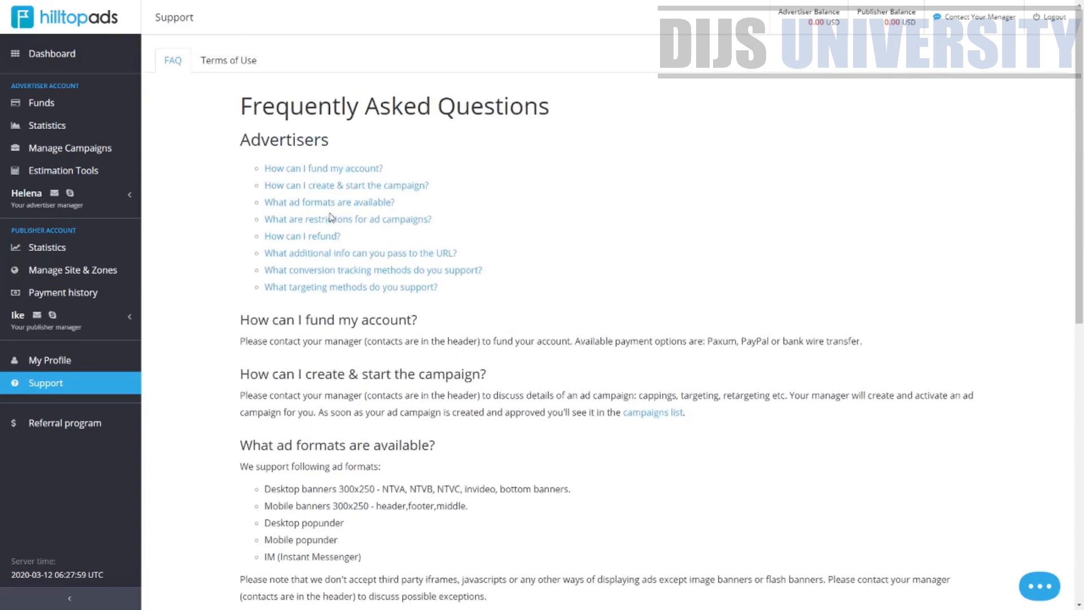
left_click(208, 69)
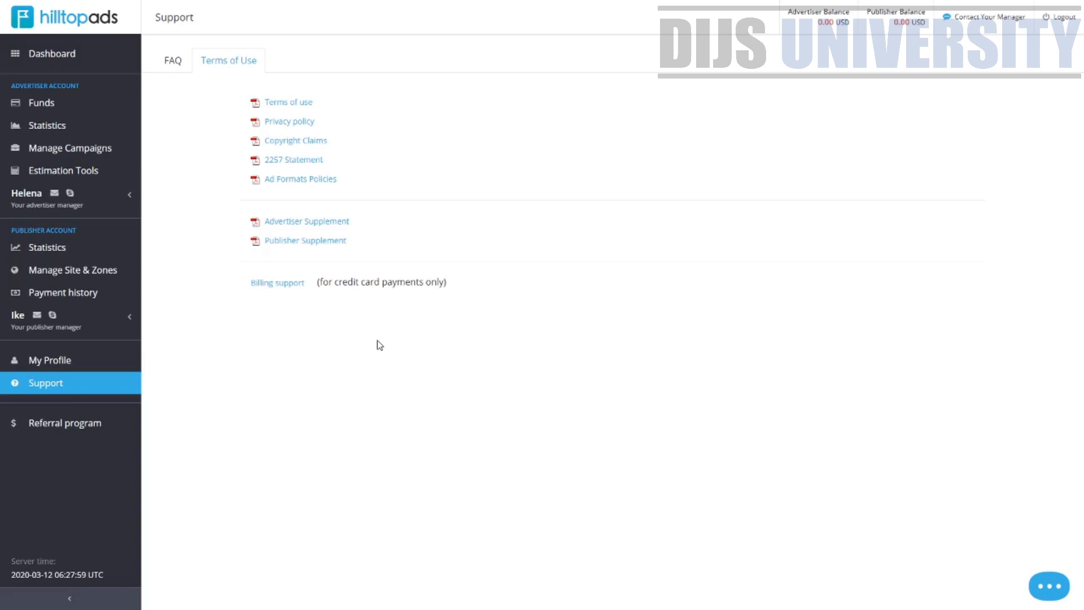
Open the Referral program page and examine the referral percentages, the referral link and the promo banners with their HTML code
left_click(84, 425)
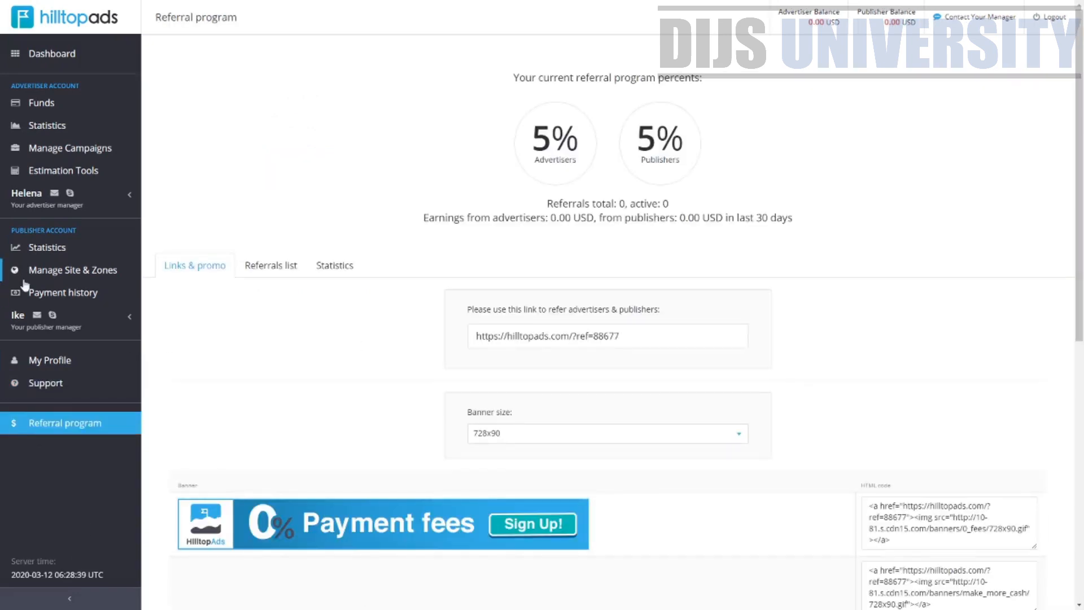
left_click_drag(519, 78, 737, 82)
left_click(737, 82)
left_click_drag(582, 141, 525, 144)
left_click_drag(688, 139, 633, 141)
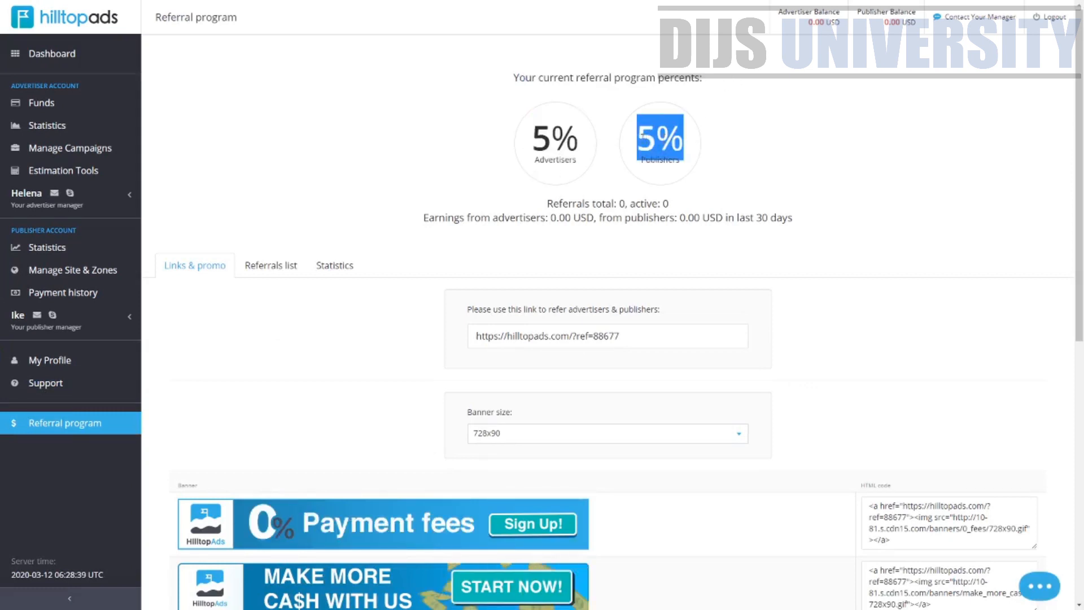
scroll(830, 315, "down", 4)
scroll(829, 315, "up", 4)
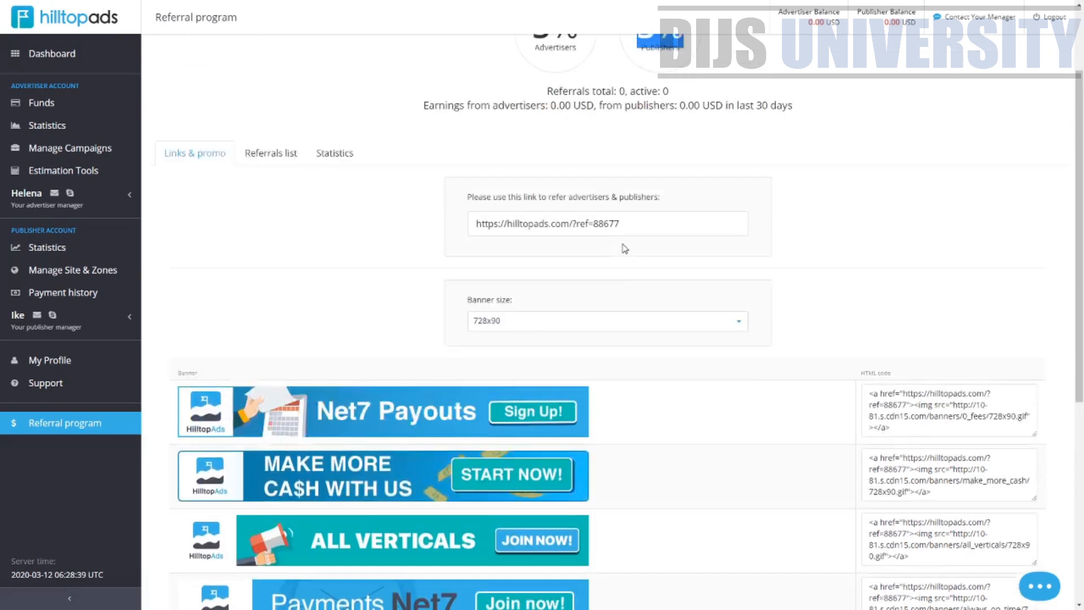
left_click_drag(648, 334, 421, 360)
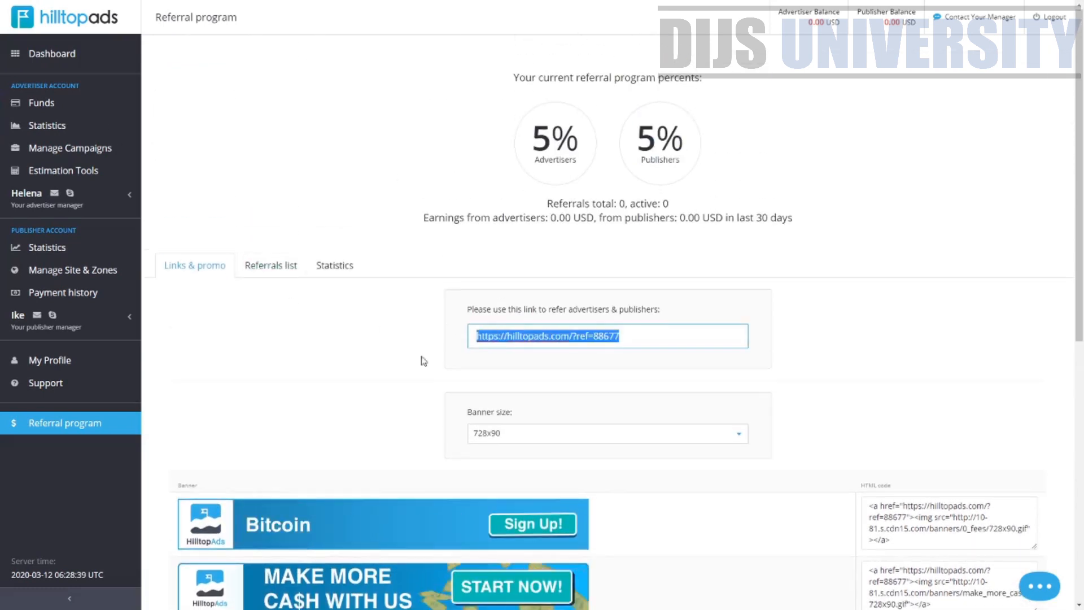
scroll(395, 353, "down", 7)
scroll(641, 292, "up", 2)
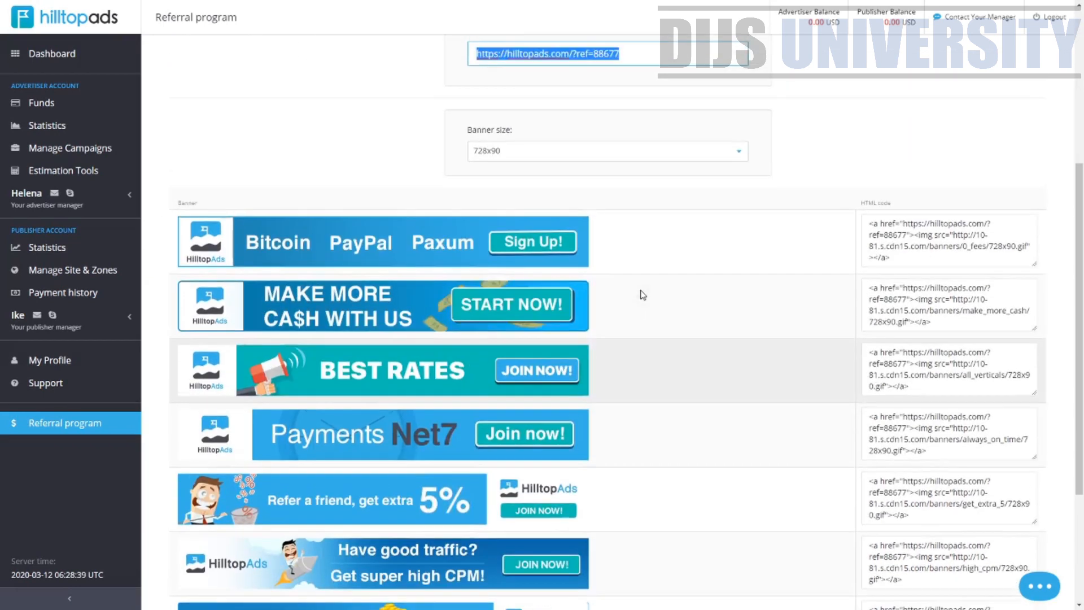
scroll(758, 194, "down", 3)
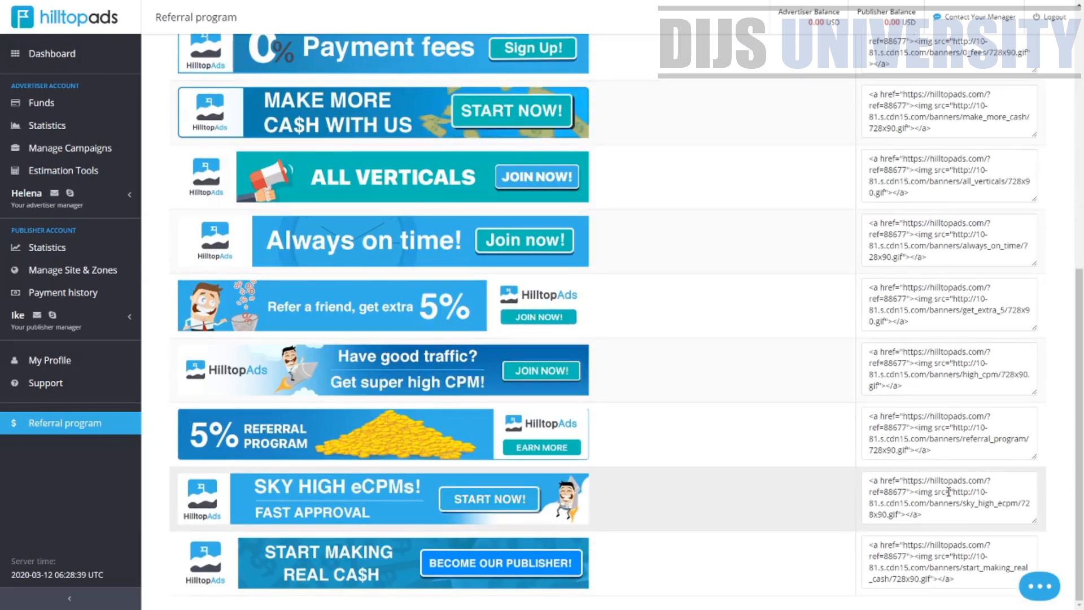
scroll(1081, 559, "up", 9)
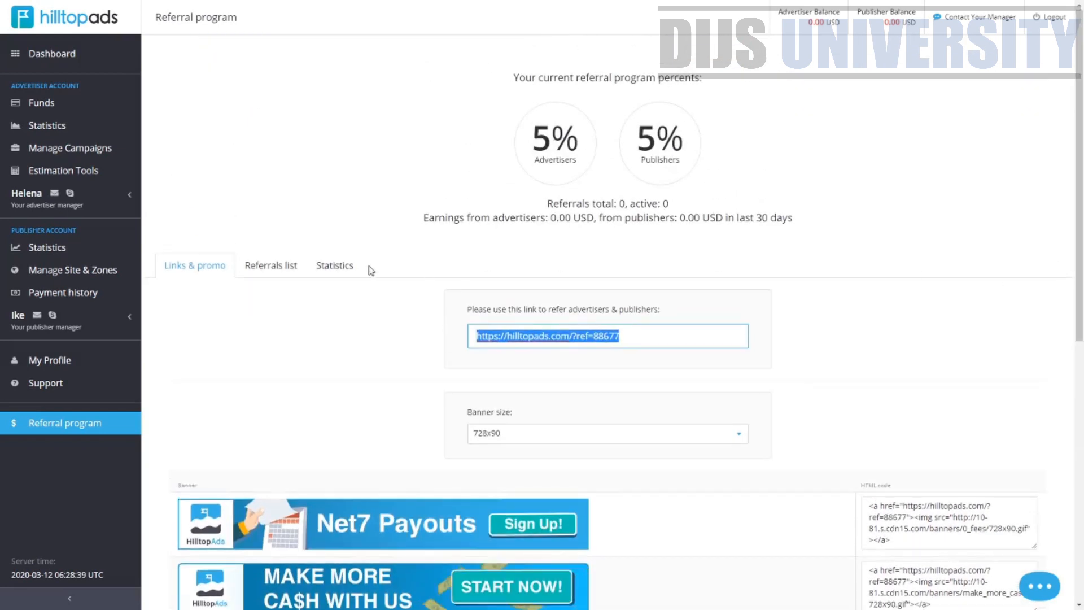
Check the Referrals list and Statistics tabs of the referral program, then return to Links & promo
left_click(248, 273)
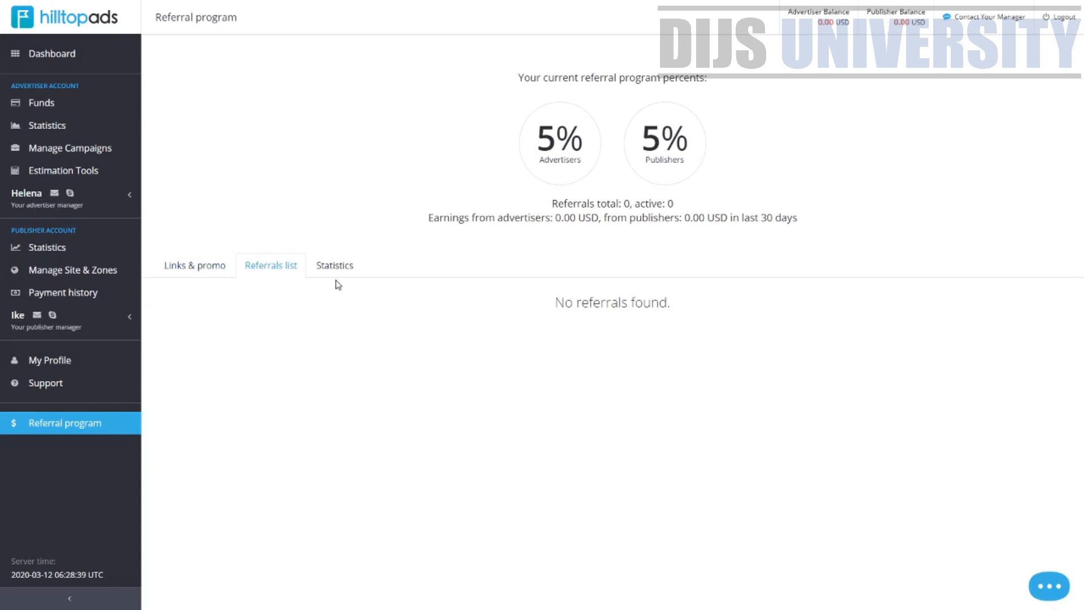
left_click_drag(353, 266, 335, 275)
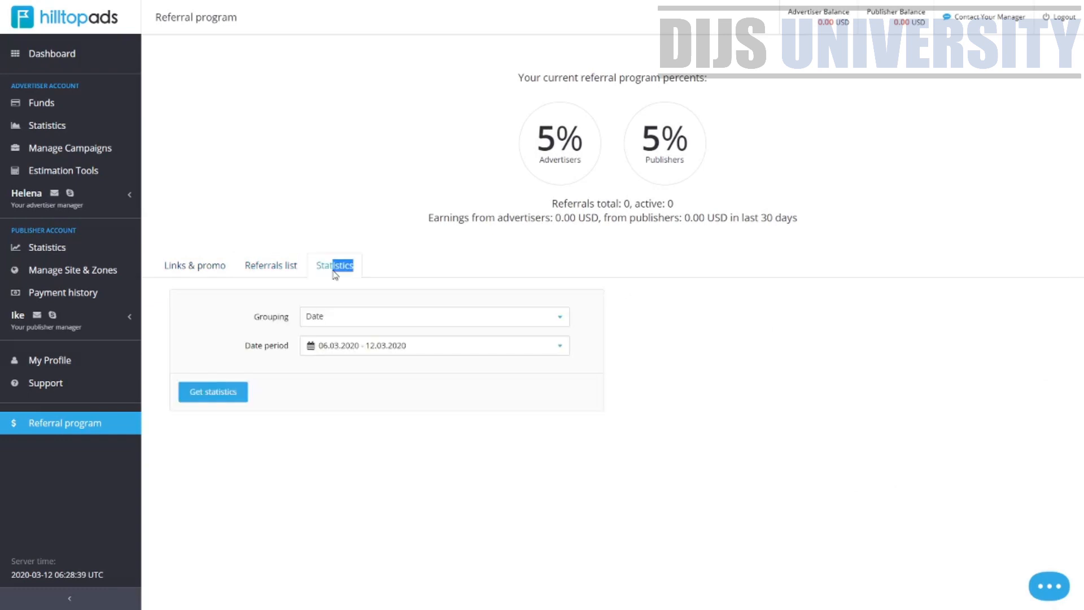
left_click(213, 275)
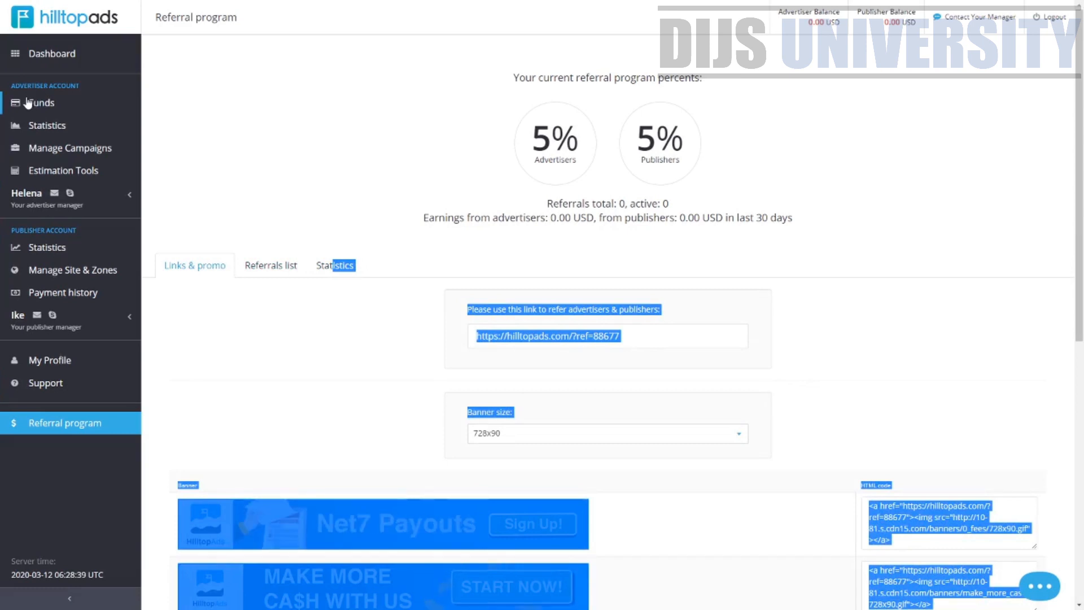
Open the publisher Statistics page and set the Ad type filter to Regular banner
left_click(61, 248)
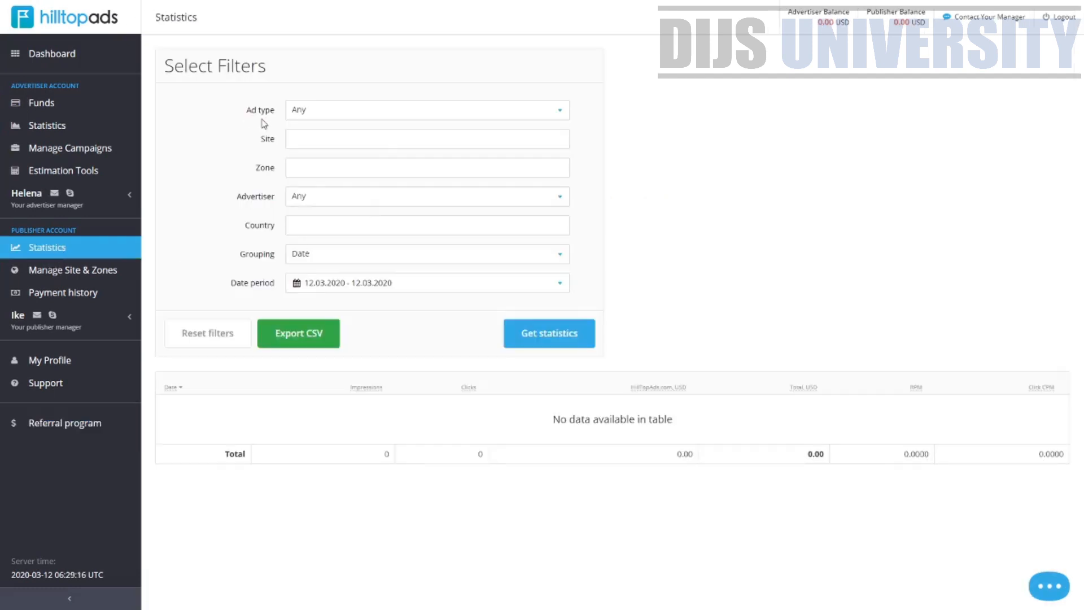
left_click(441, 110)
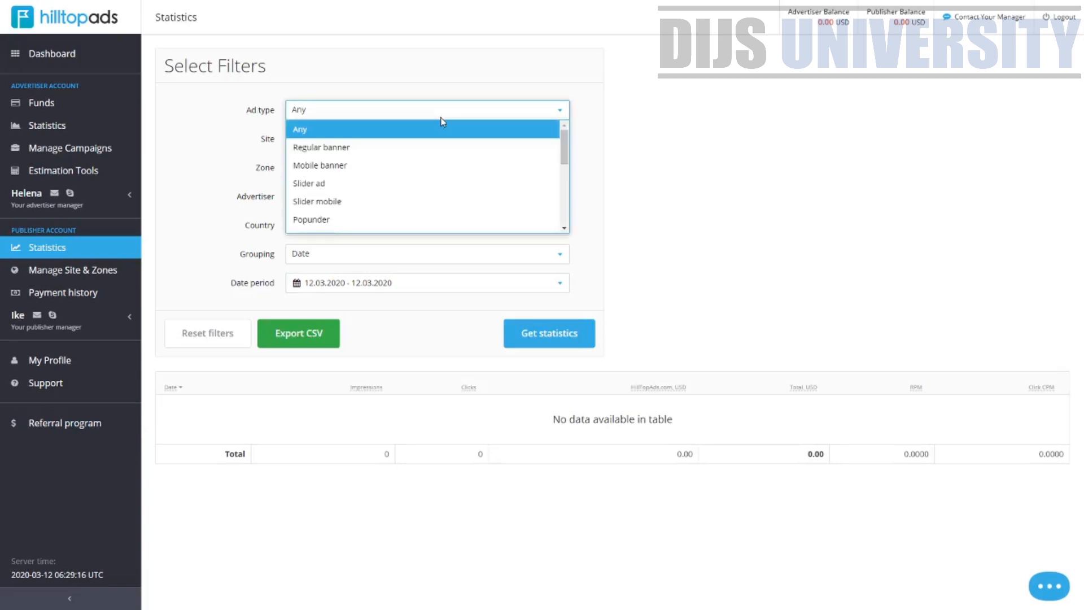
left_click_drag(563, 141, 563, 164)
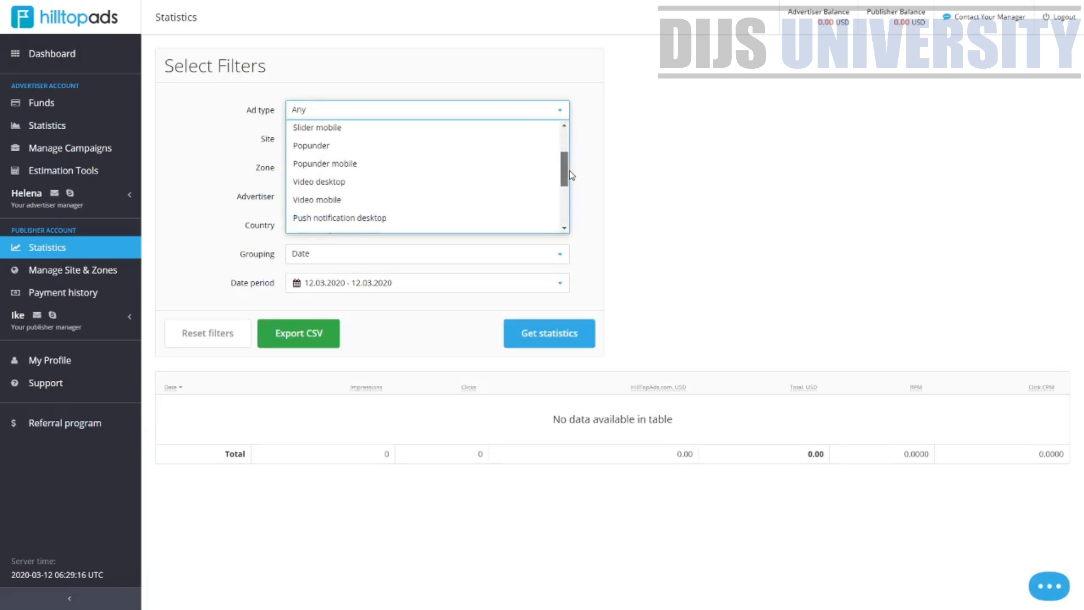
scroll(325, 170, "up", 3)
left_click(326, 148)
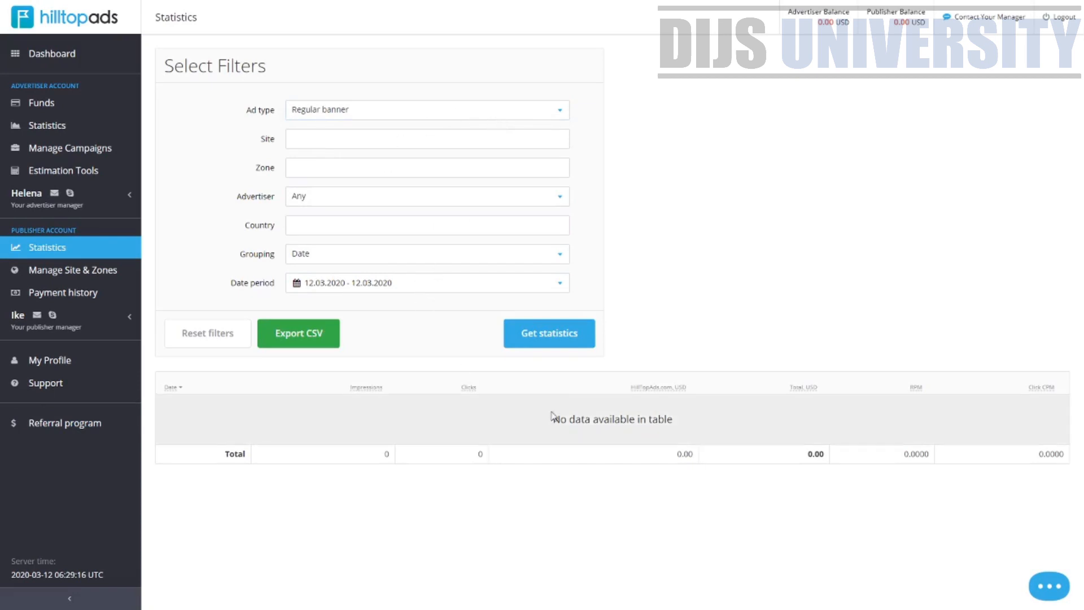
Set the Advertiser filter to HillTopAds.com, leaving the Site and Zone filters empty
left_click(377, 137)
left_click(371, 144)
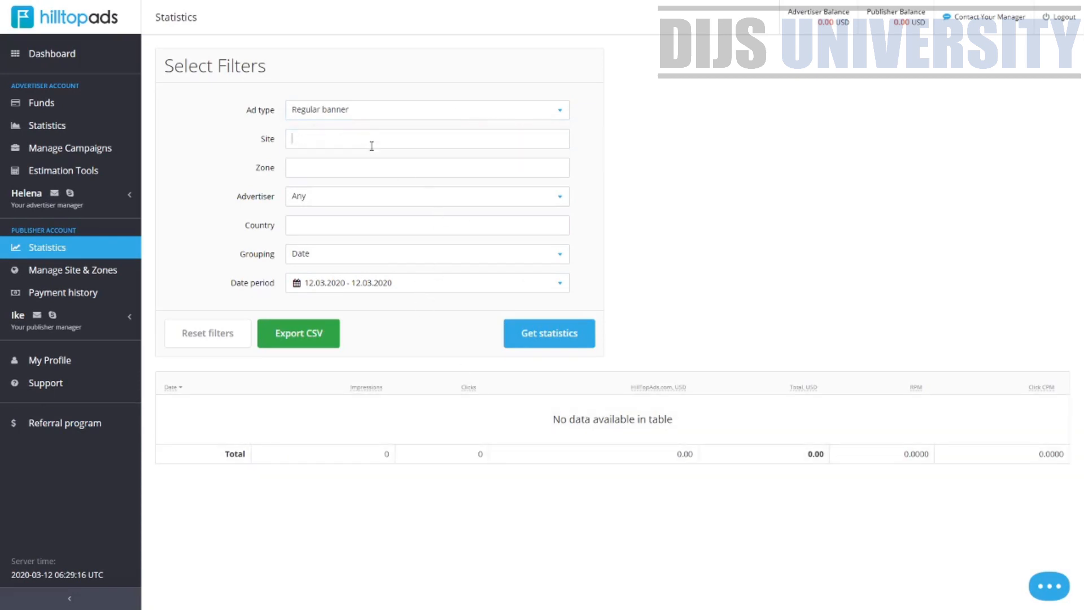
left_click(370, 144)
left_click(437, 198)
left_click(433, 171)
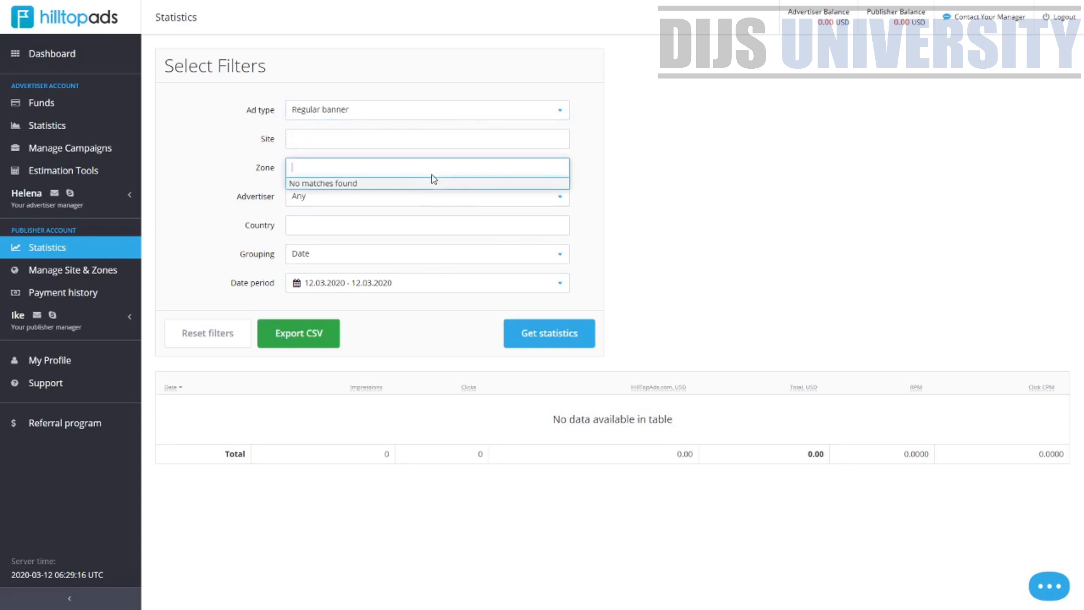
left_click(471, 206)
left_click(471, 206)
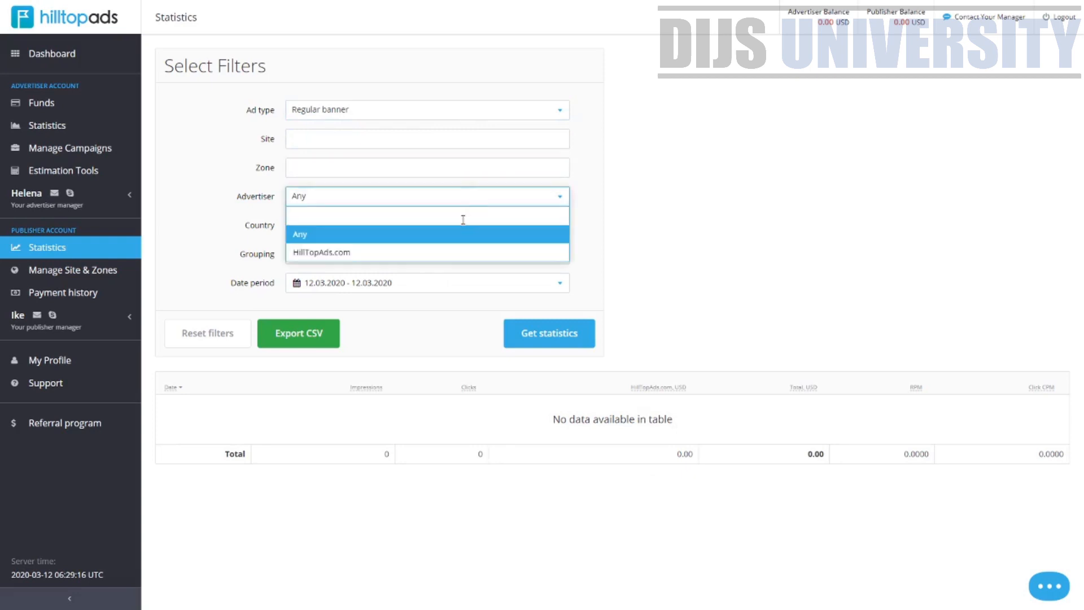
left_click(442, 252)
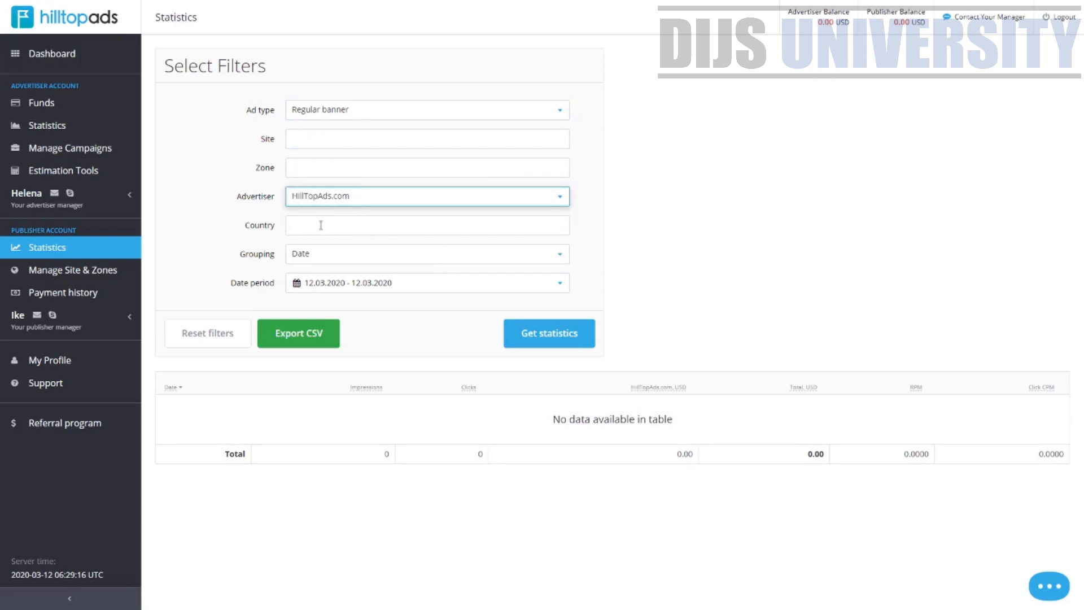
Browse the Country filter's list of countries without choosing one
left_click(319, 226)
scroll(347, 279, "down", 6)
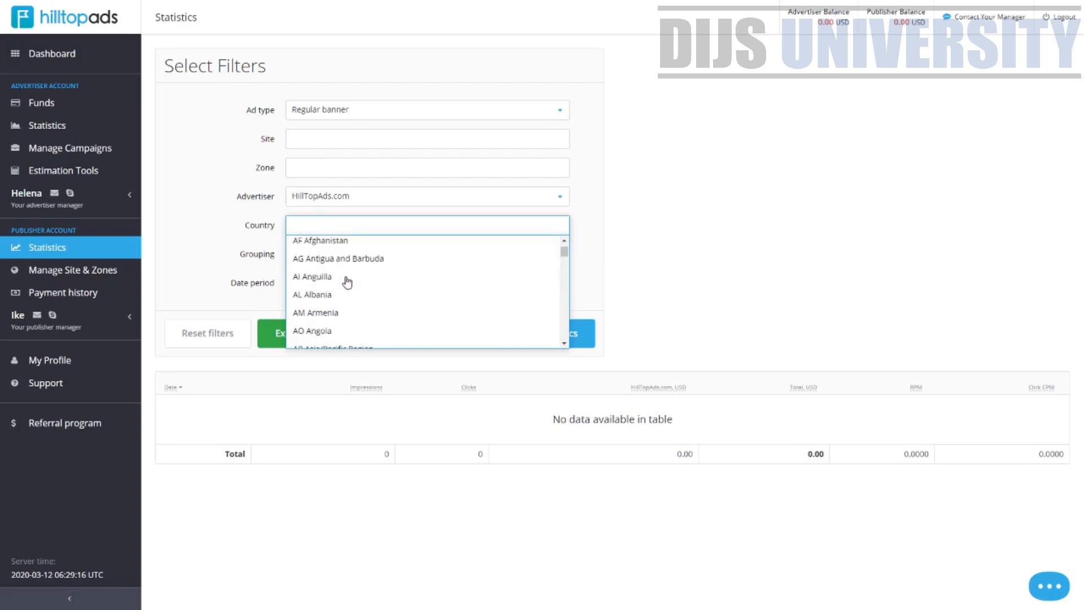
left_click(667, 207)
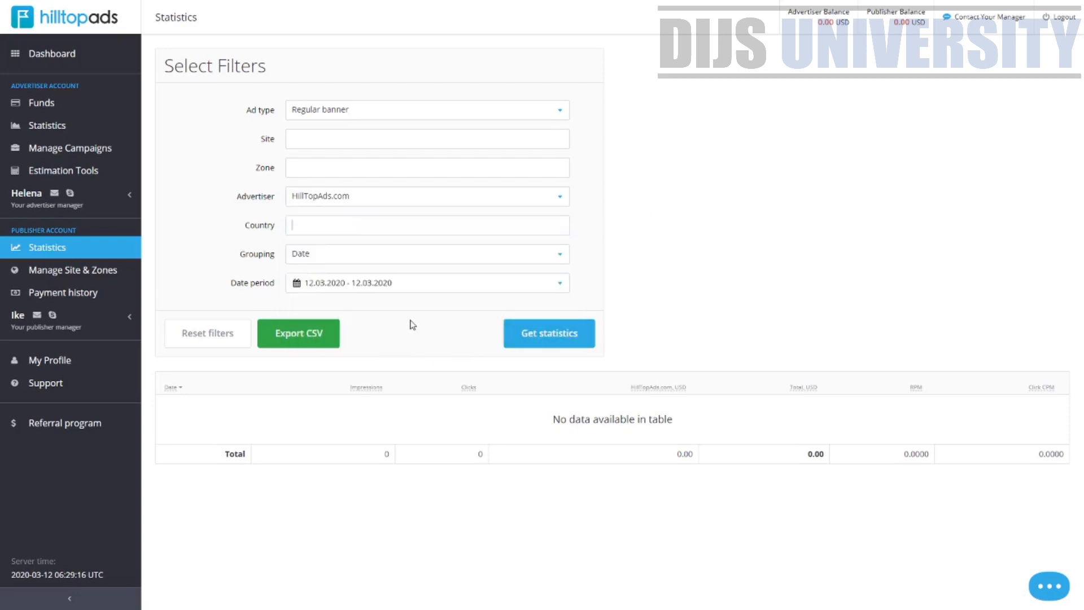
Open Manage Site & Zones to view the publisher application form
left_click(64, 271)
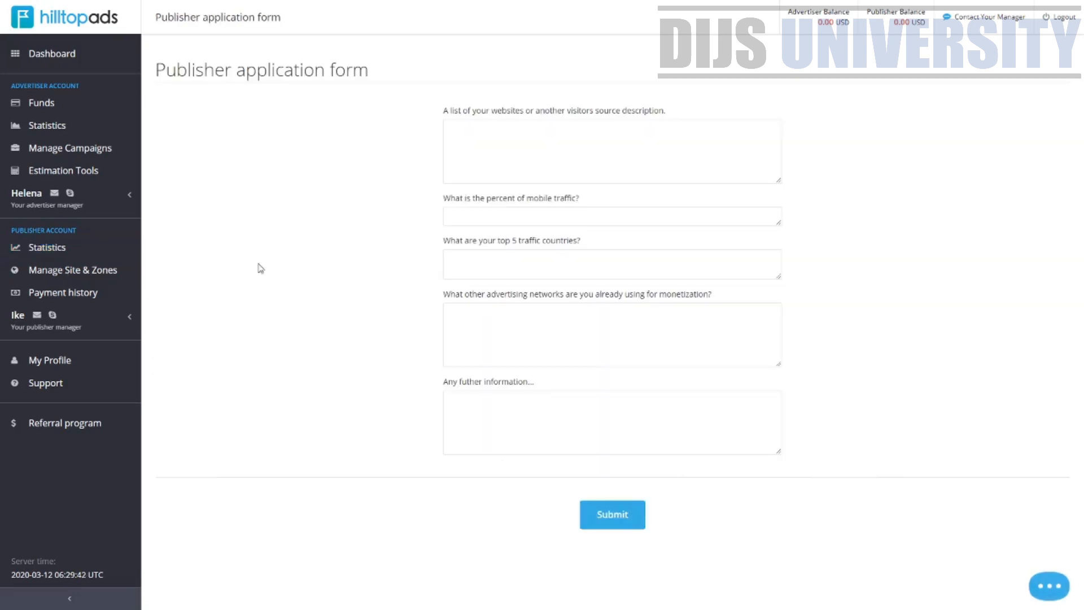
Read through the questions on the publisher application form
left_click_drag(449, 111, 654, 115)
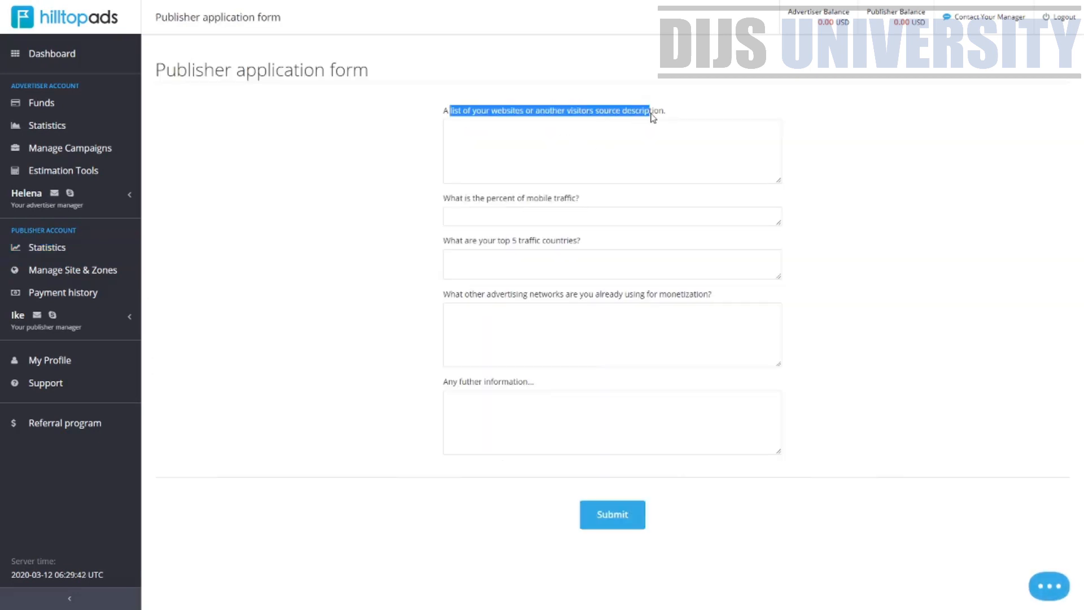
left_click(424, 117)
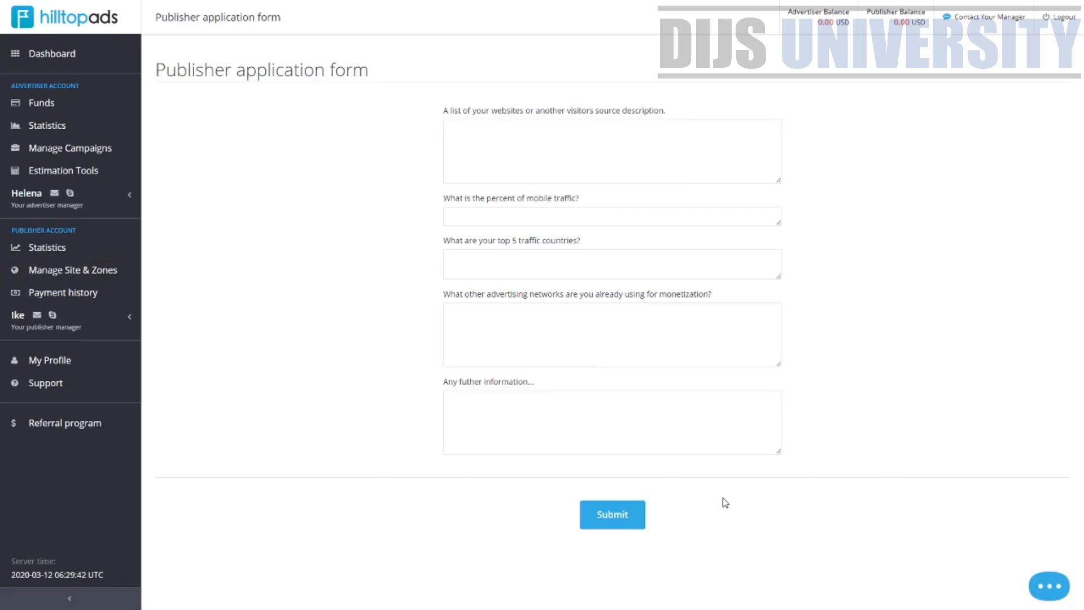
left_click_drag(441, 209, 591, 198)
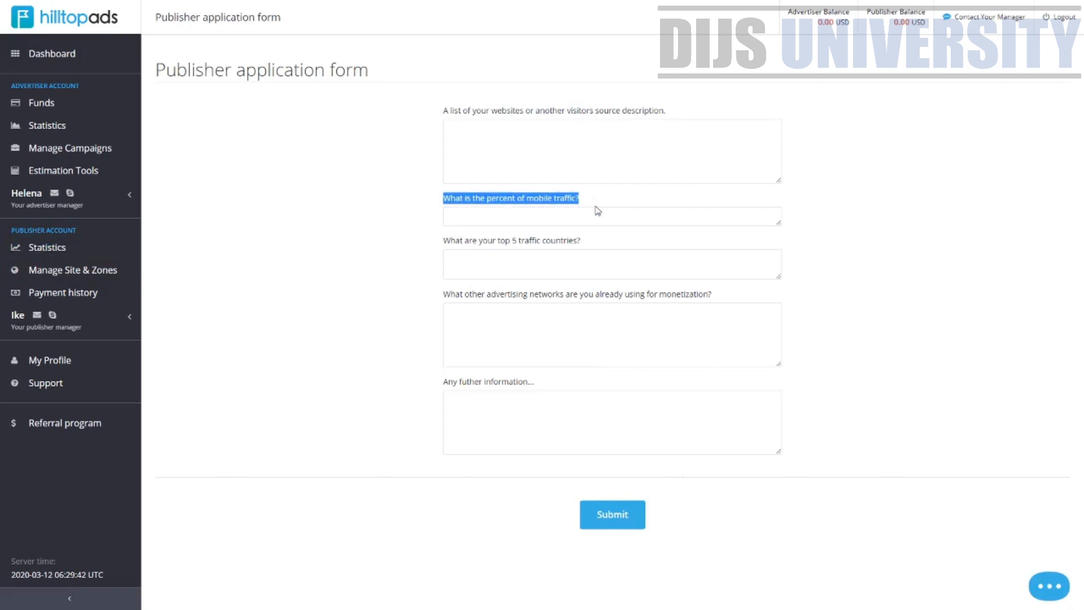
left_click_drag(583, 241, 433, 241)
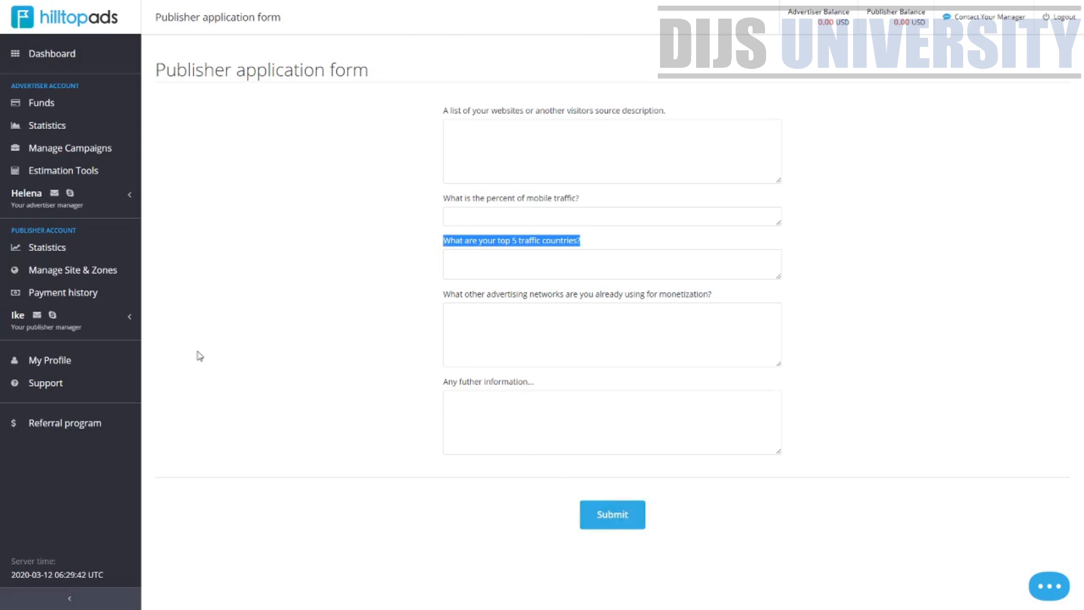
Open Payment history and review the last week balance details rows
left_click(72, 292)
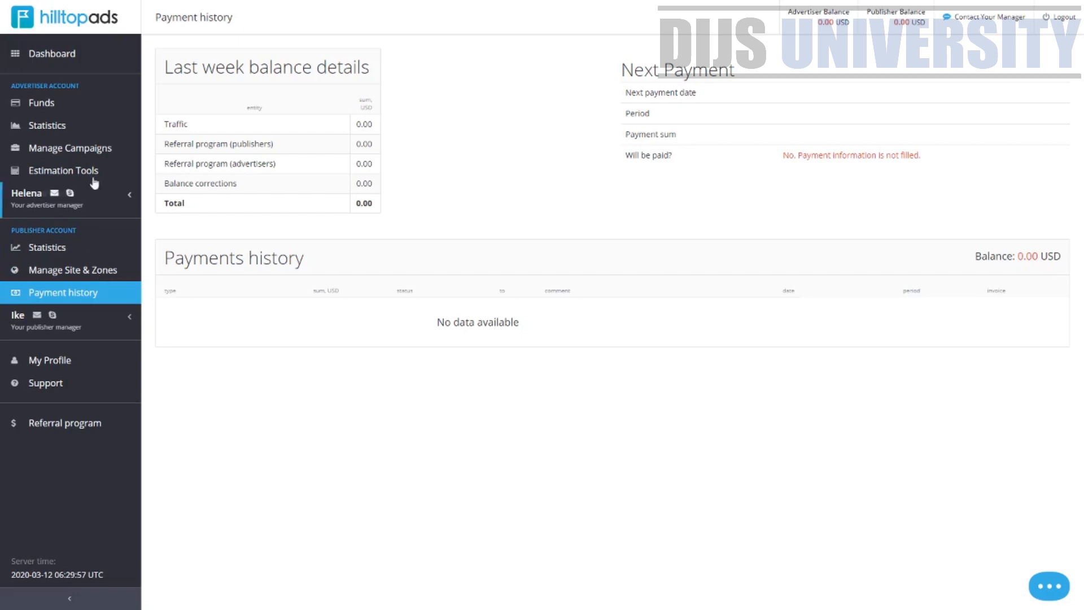
left_click_drag(178, 122, 400, 130)
left_click(244, 160)
left_click_drag(217, 144, 343, 143)
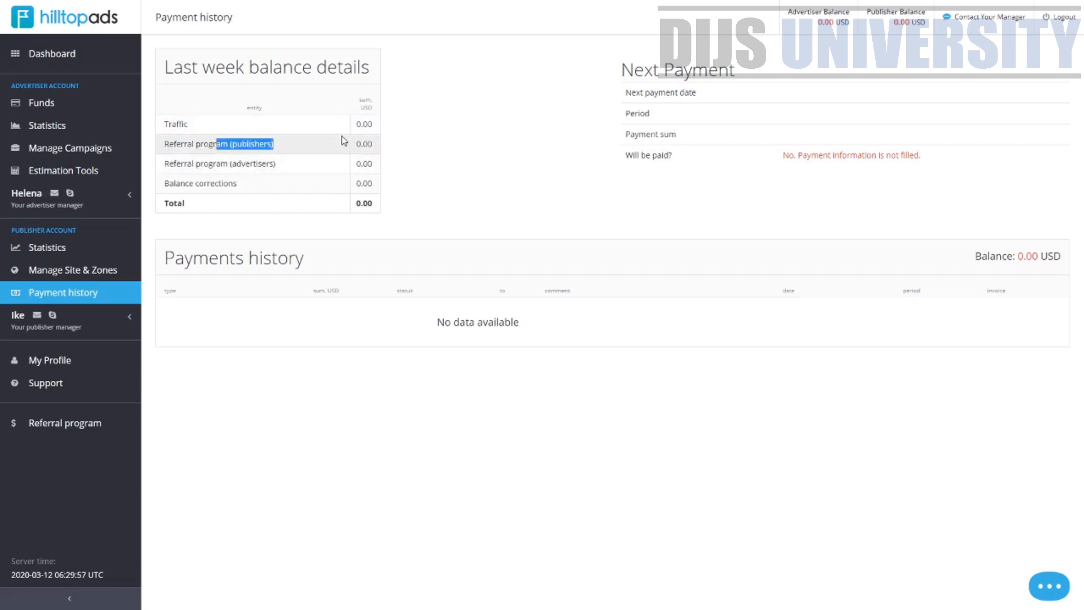
Open Funds and select Wire transfer as the payment method to review its payment limits and commission
left_click(39, 106)
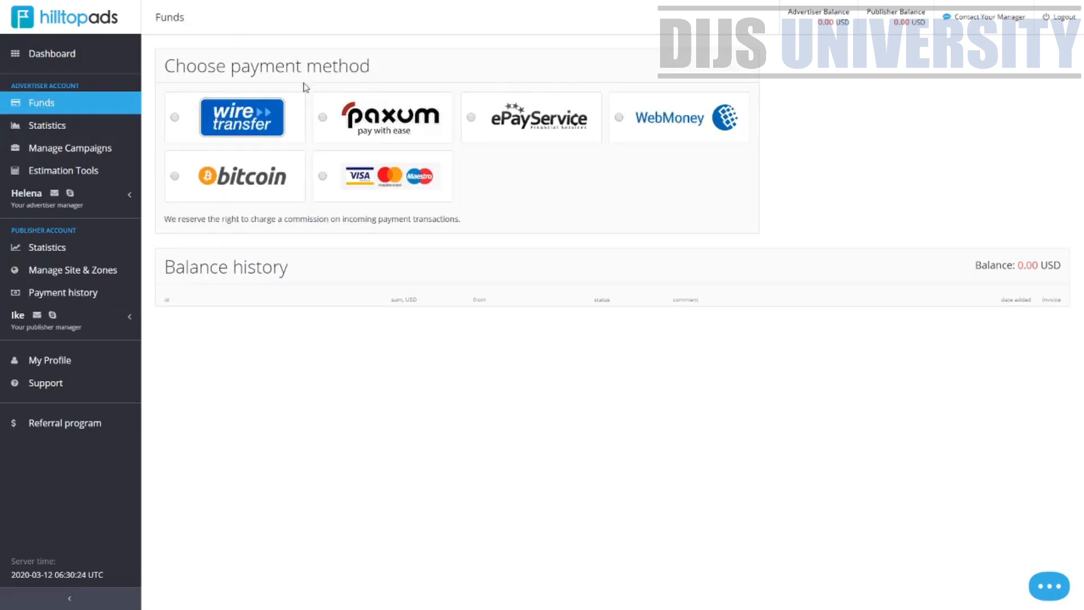
left_click_drag(370, 66, 168, 66)
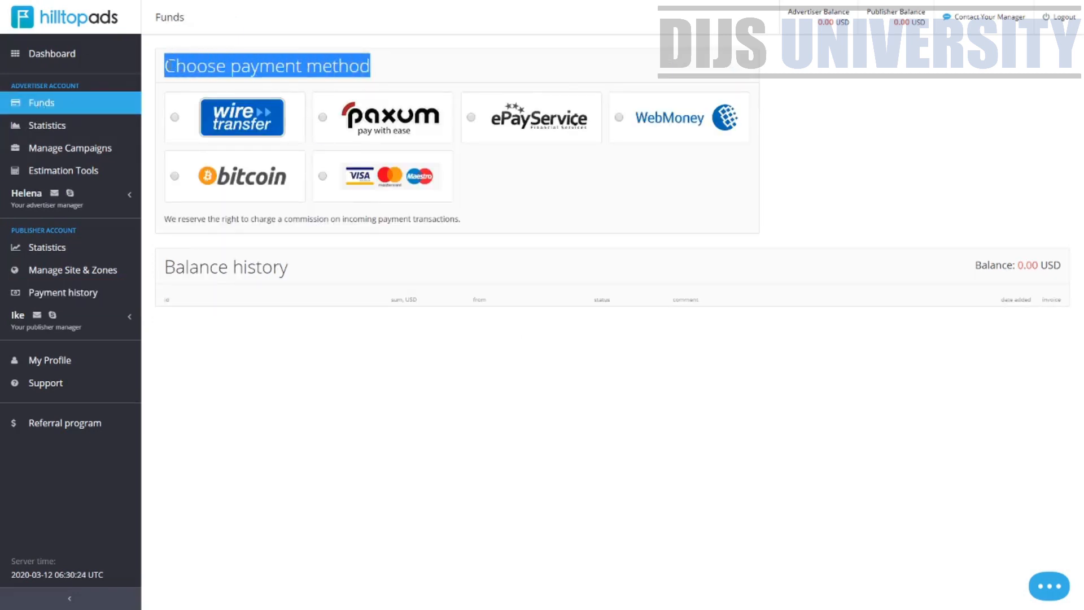
left_click(595, 184)
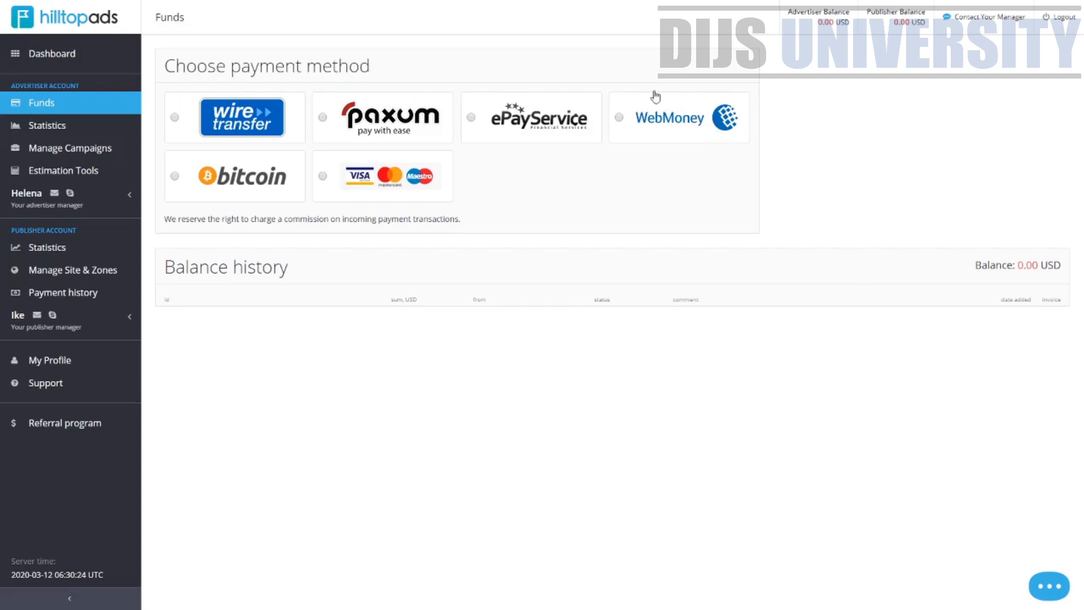
left_click(215, 121)
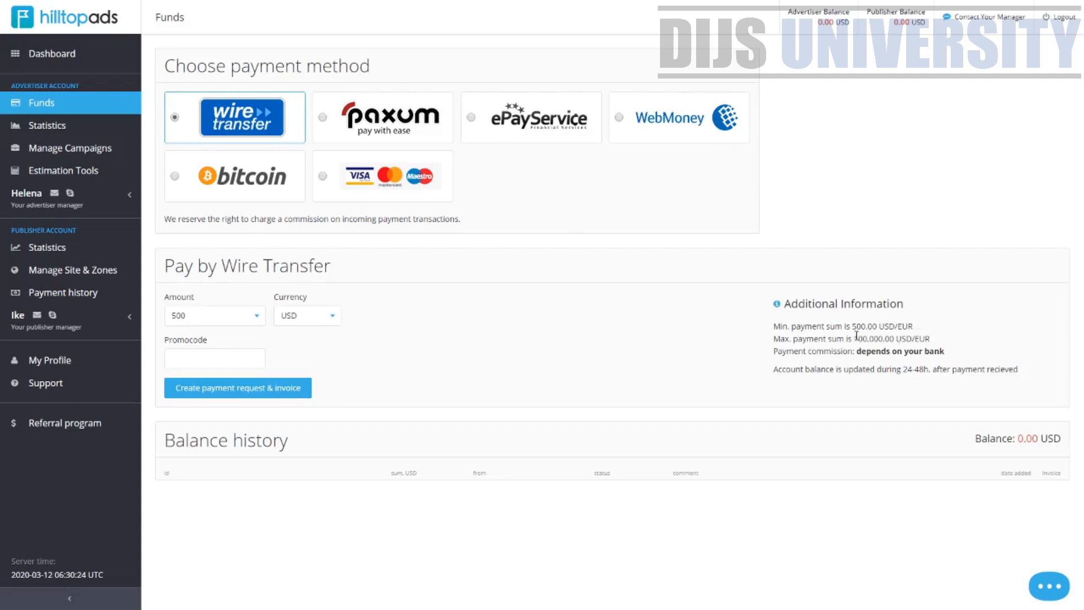
left_click_drag(832, 326, 877, 326)
left_click_drag(778, 351, 940, 352)
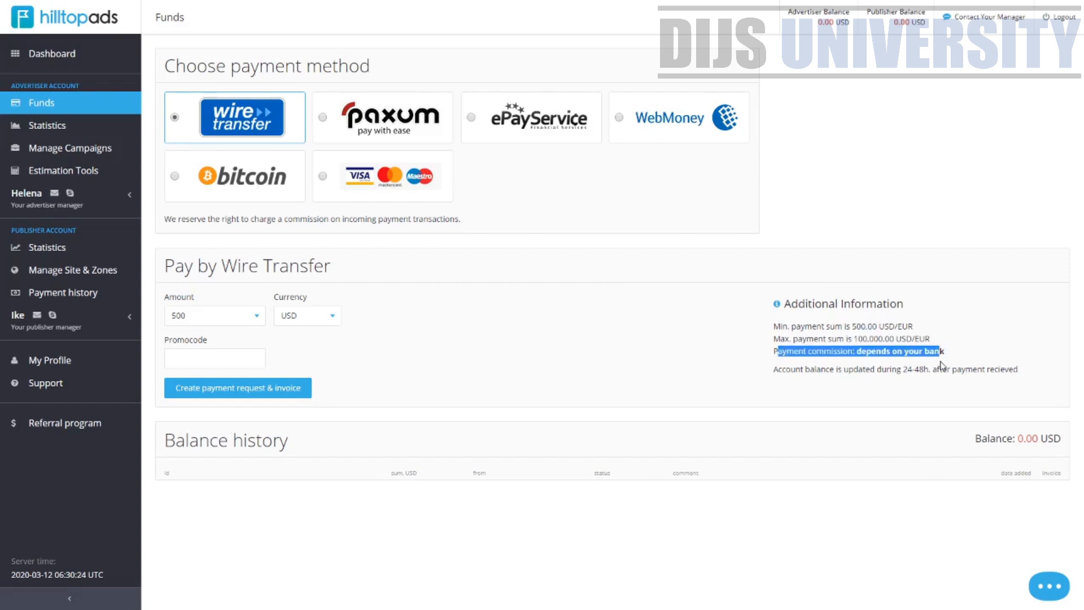
Compare the Paxum, ePayService, WebMoney and Bitcoin payment options' limits and commissions
left_click(360, 121)
left_click_drag(849, 326, 879, 353)
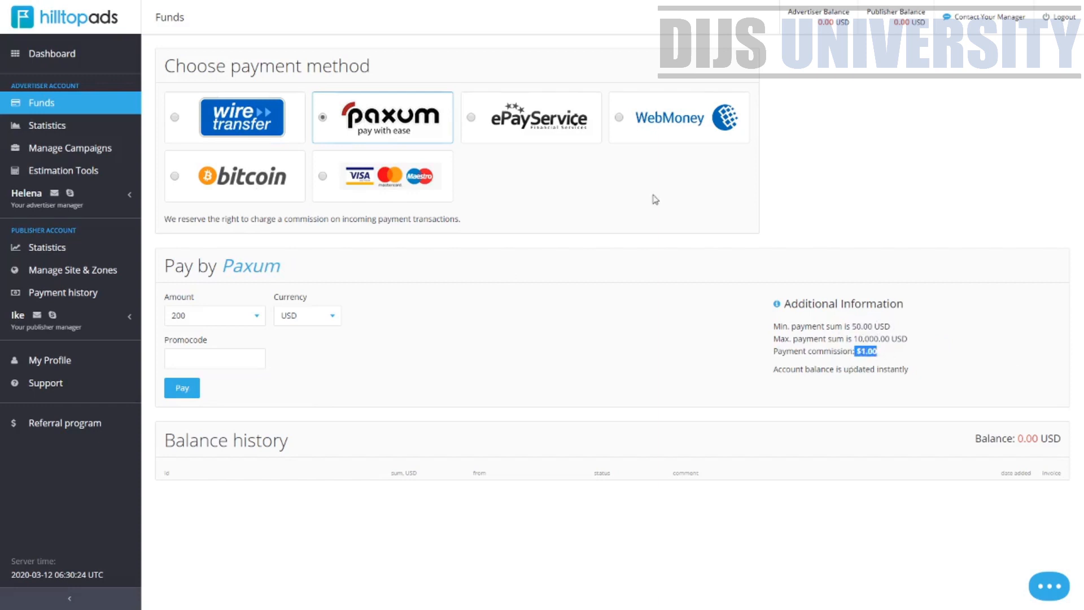
left_click(529, 131)
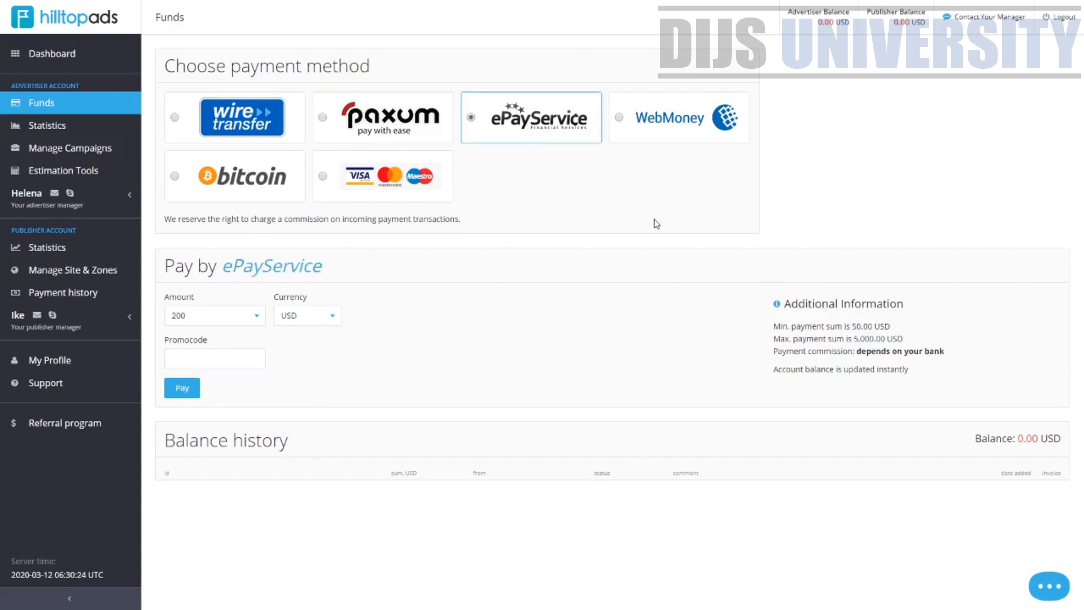
left_click_drag(853, 326, 1014, 357)
left_click(620, 115)
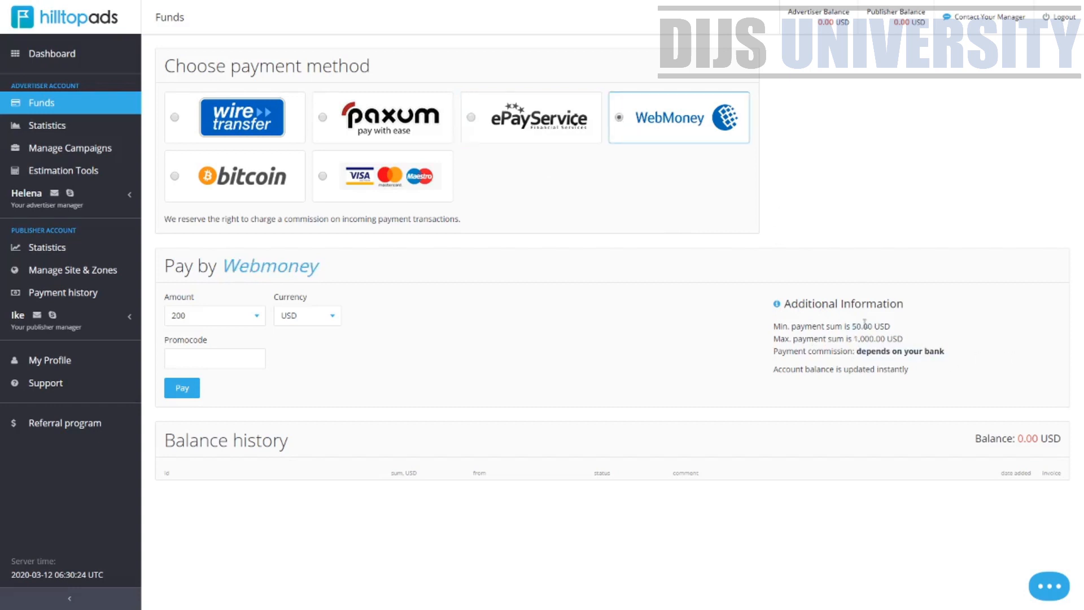
left_click_drag(847, 326, 940, 352)
left_click(234, 178)
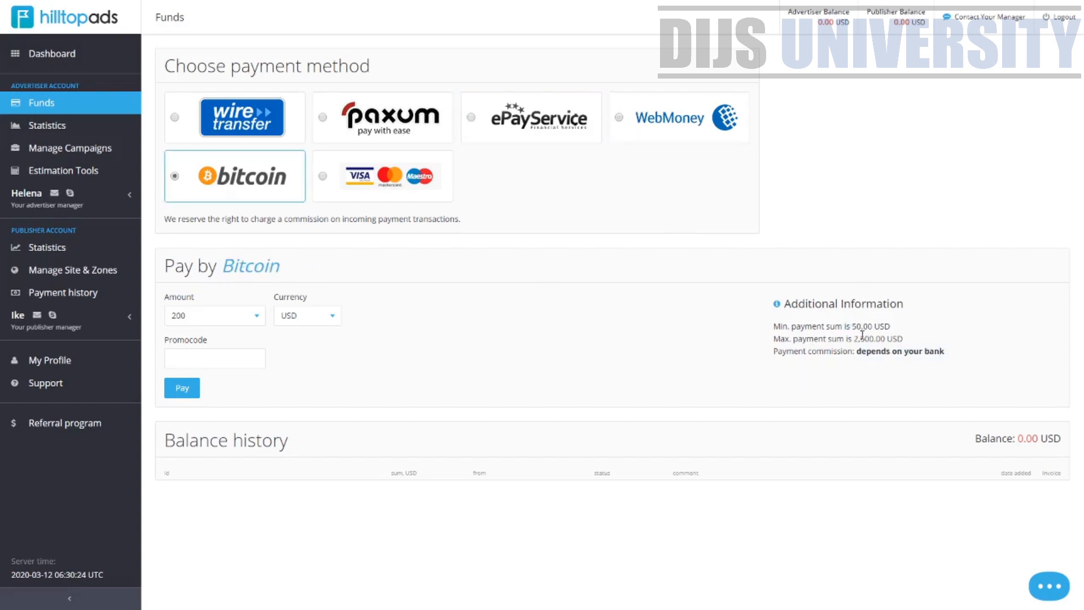
left_click_drag(849, 326, 985, 354)
Select the credit card payment method and review its limits and commission
left_click(323, 192)
left_click_drag(620, 337, 722, 338)
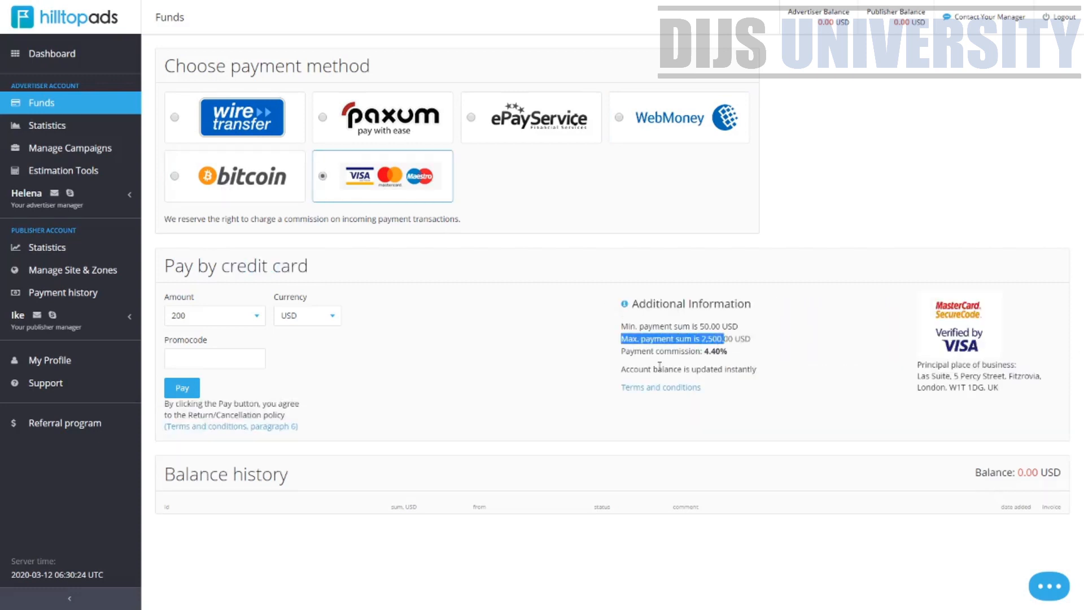
left_click_drag(648, 369, 700, 362)
left_click(725, 361)
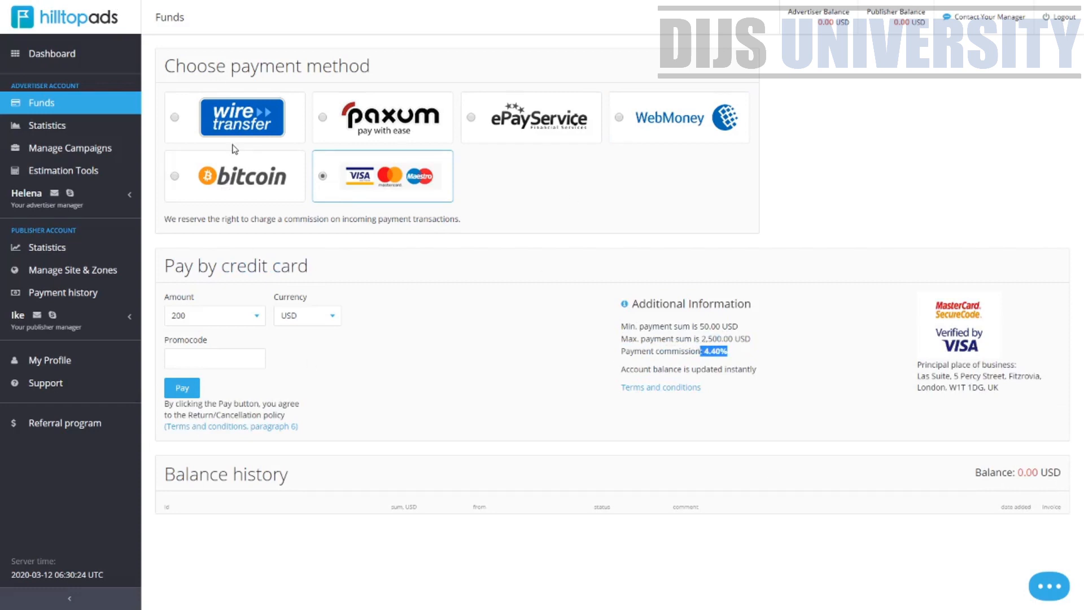
Switch again between Paxum, ePayService, WebMoney and credit card options to compare their commissions and minimum sums
left_click(258, 171)
left_click(384, 115)
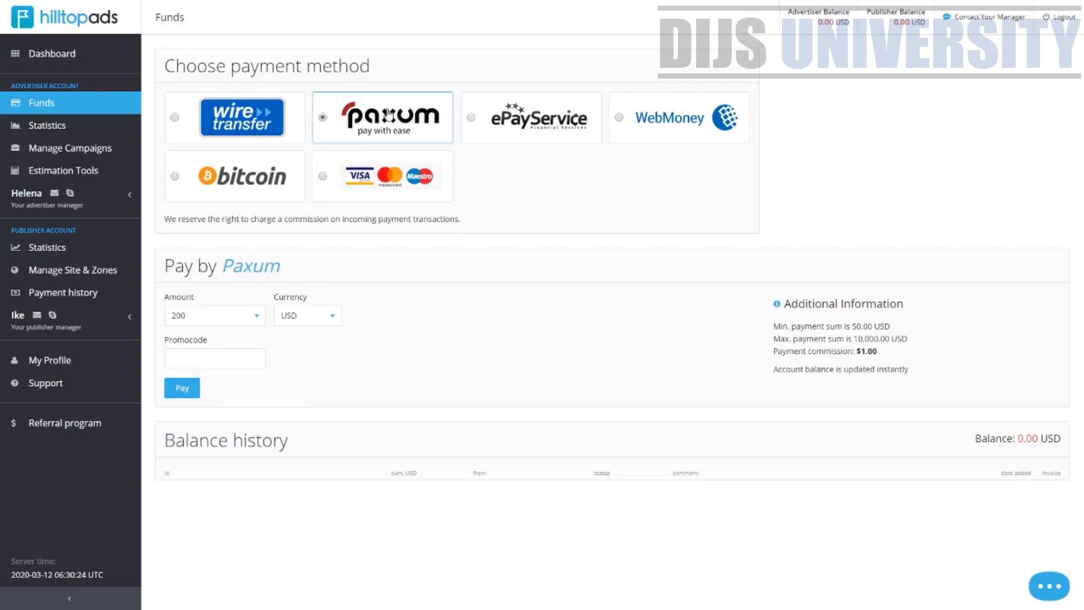
left_click(581, 123)
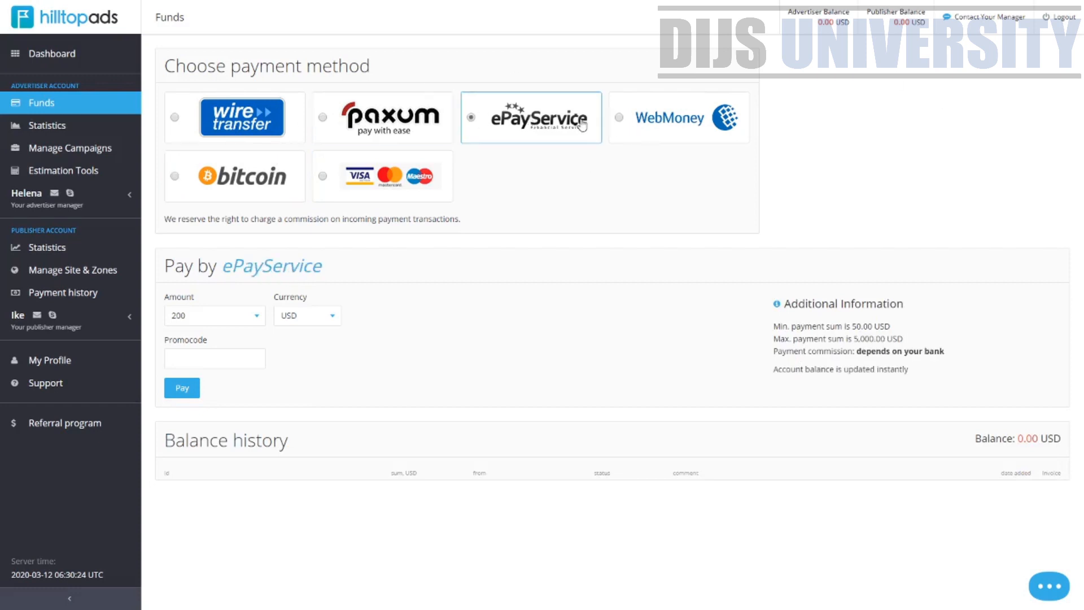
left_click(668, 121)
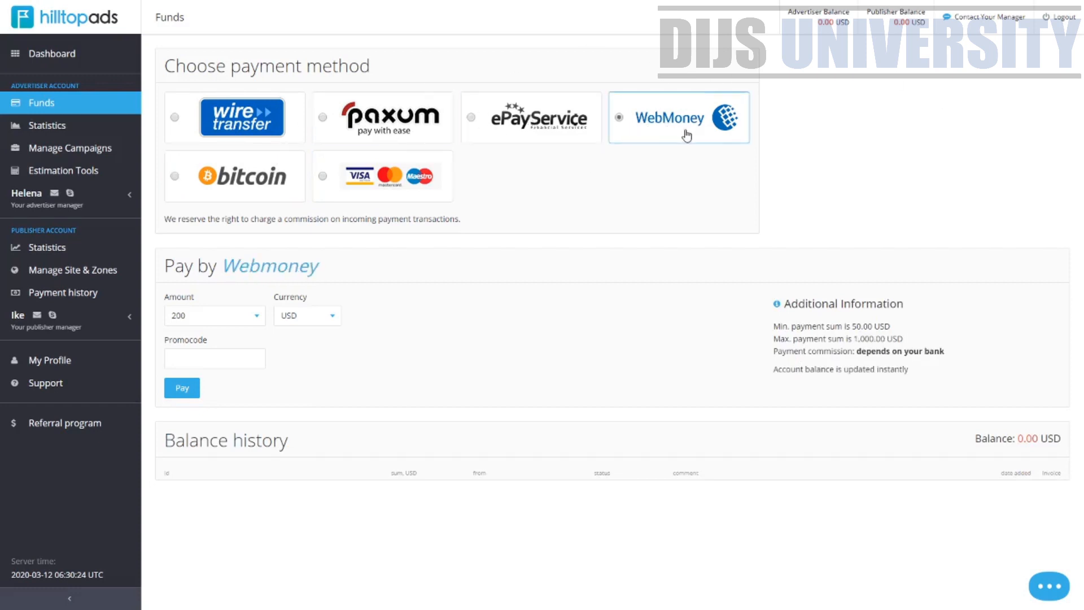
left_click(416, 139)
left_click_drag(880, 351, 854, 350)
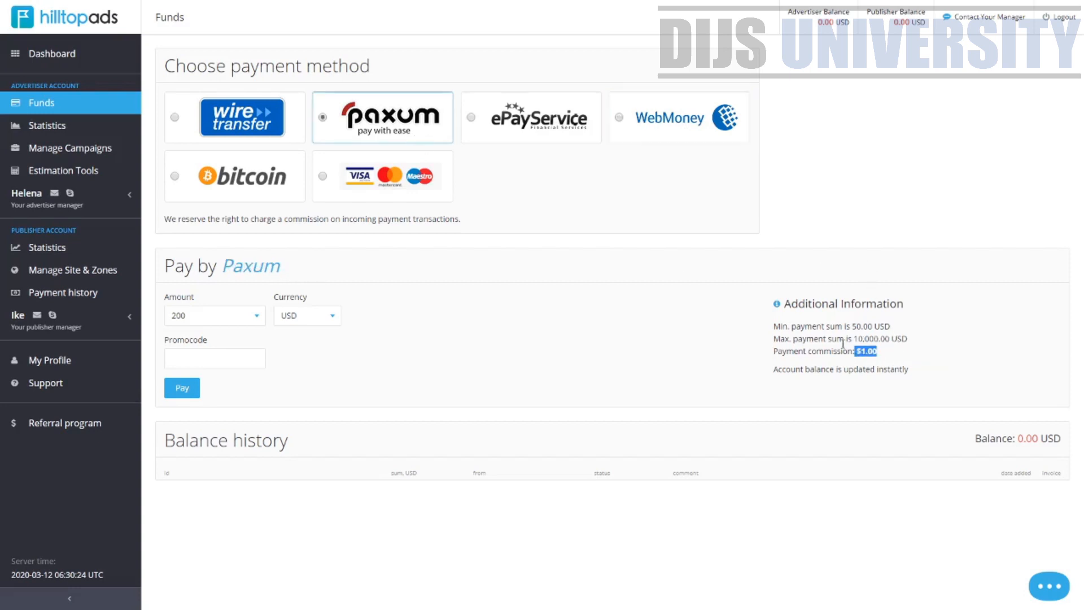
left_click(378, 175)
left_click_drag(728, 351, 689, 345)
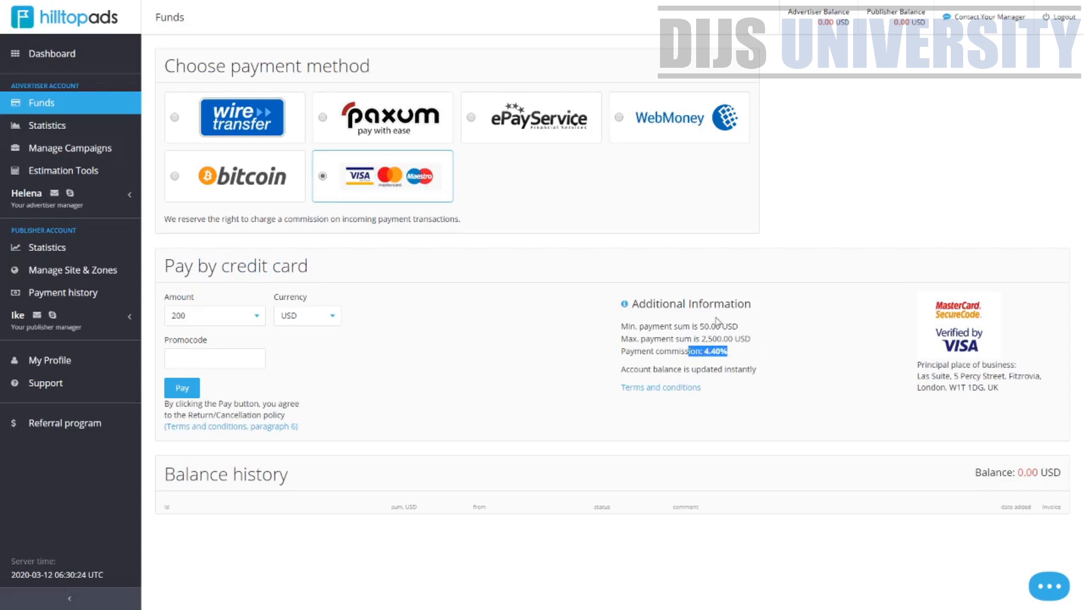
left_click(710, 327)
left_click_drag(700, 326, 763, 325)
Cycle through Paxum and WebMoney and return to Wire transfer as the payment method
left_click(334, 187)
left_click(401, 118)
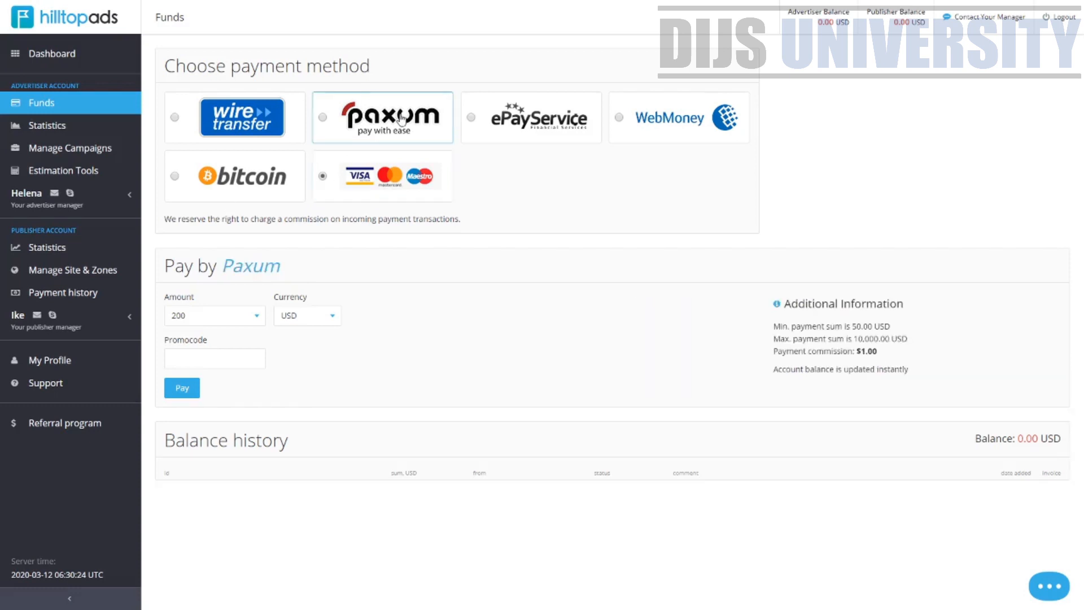
left_click(617, 116)
left_click(221, 119)
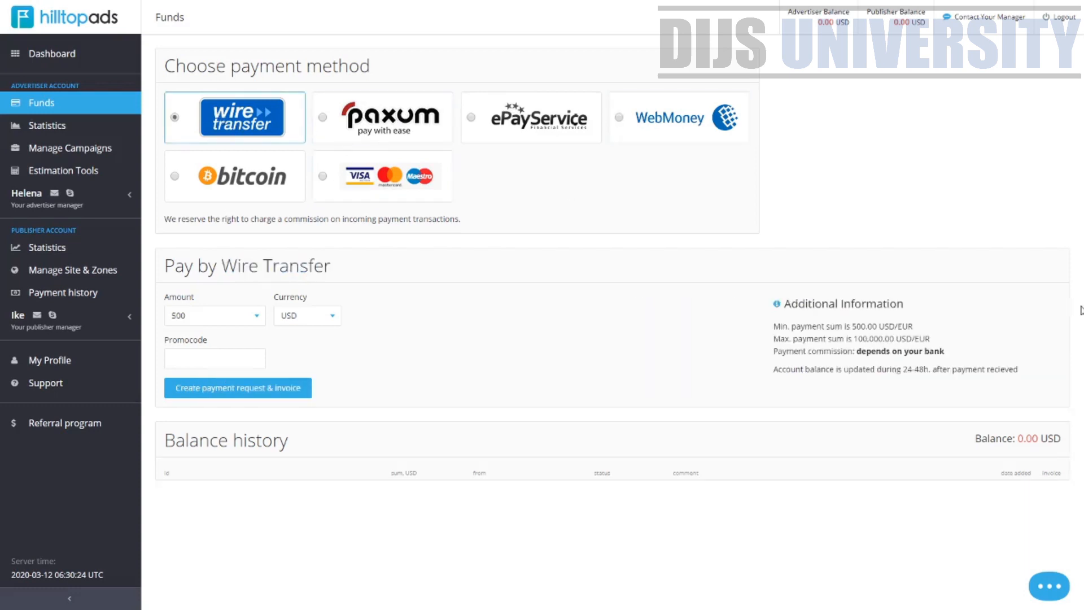
left_click_drag(874, 326, 857, 323)
Open the advertiser Statistics page and set the Ad type filter to Popunder mobile
left_click(37, 125)
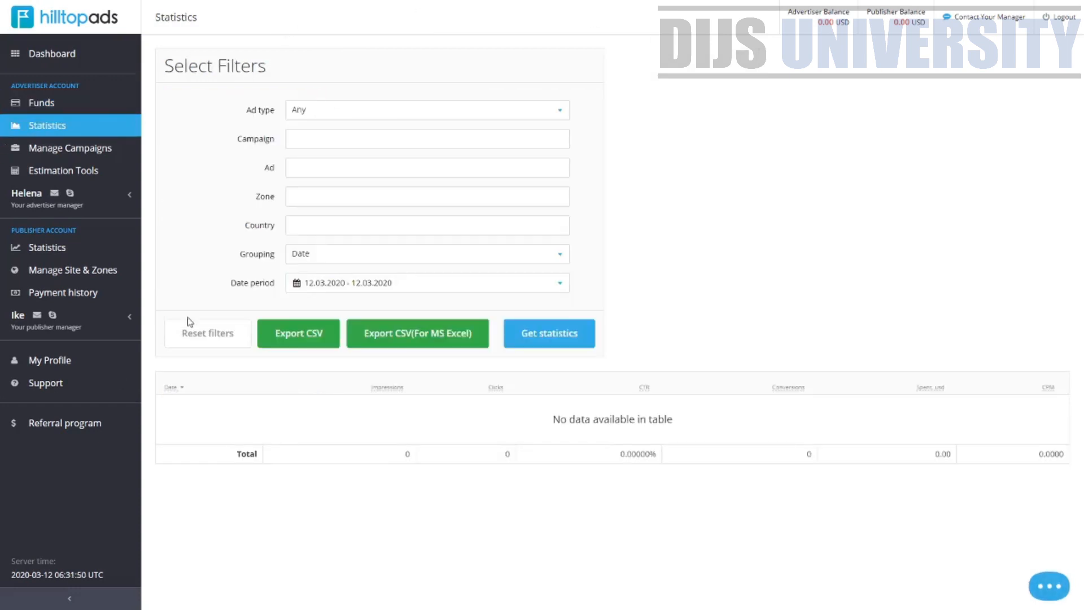
left_click(479, 111)
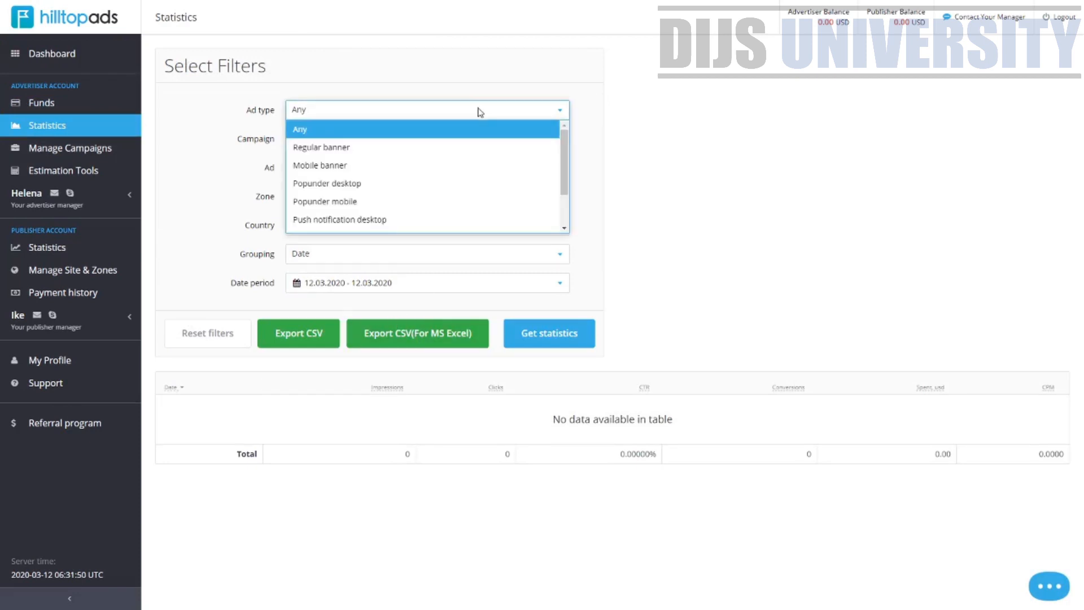
left_click(422, 201)
Check the Campaign, Ad, Zone and Country filter options without choosing any
left_click(337, 141)
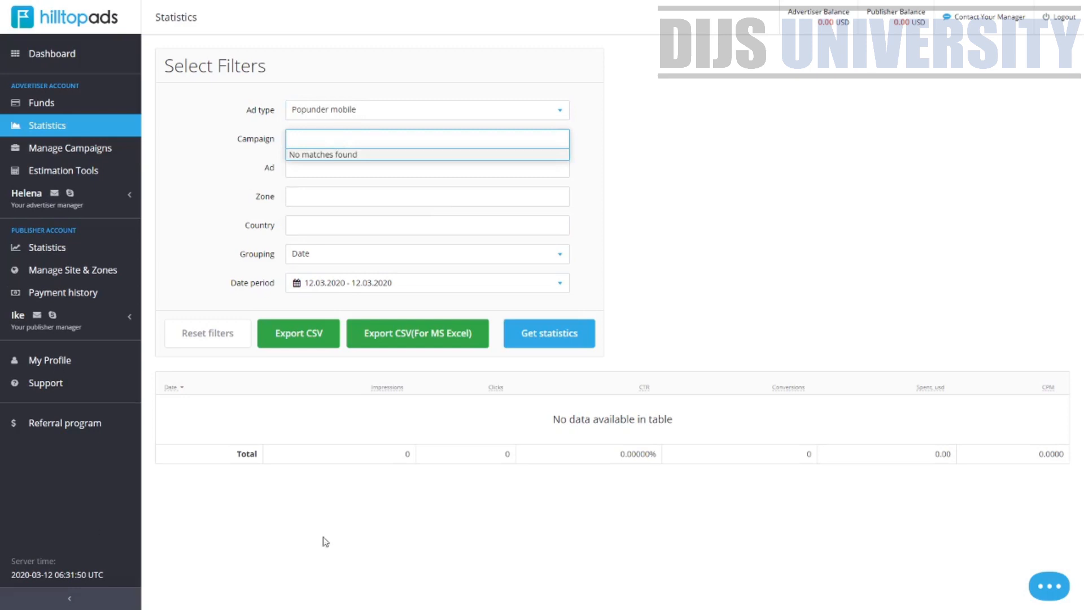
left_click(395, 390)
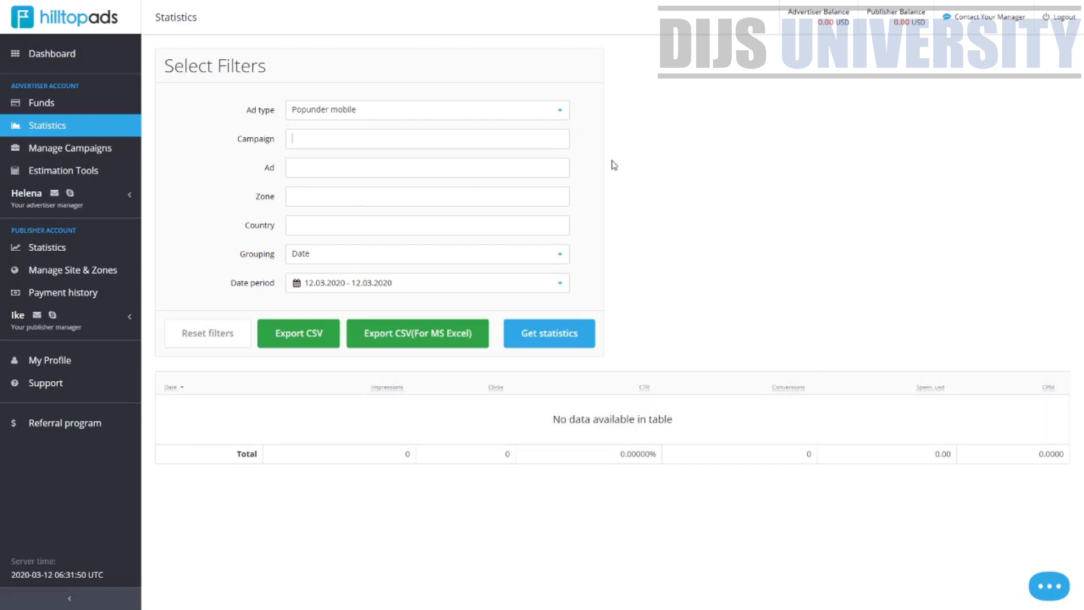
left_click(298, 137)
left_click(324, 139)
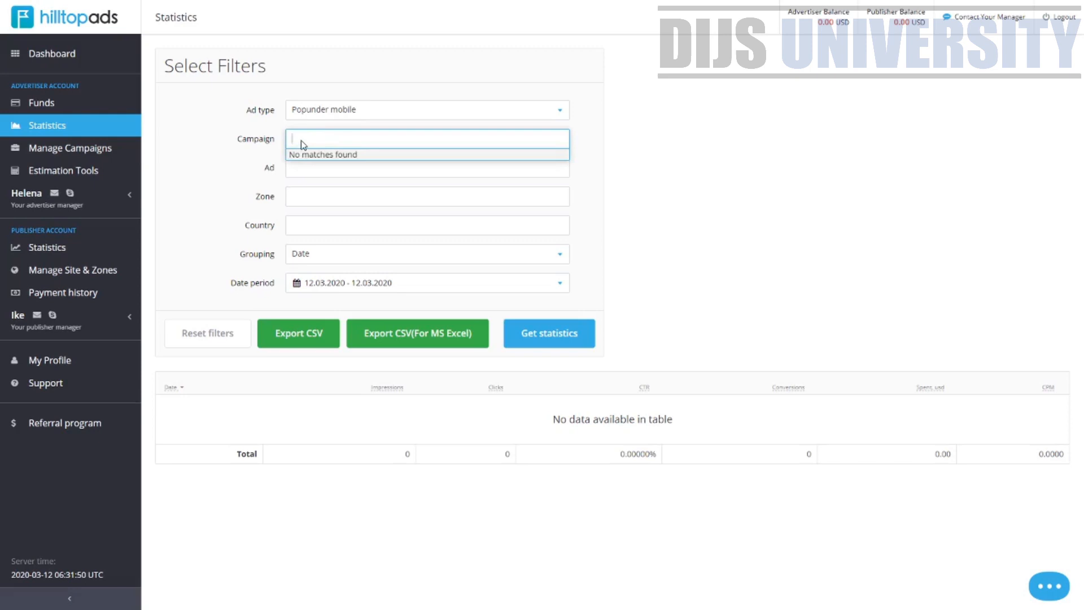
left_click(312, 169)
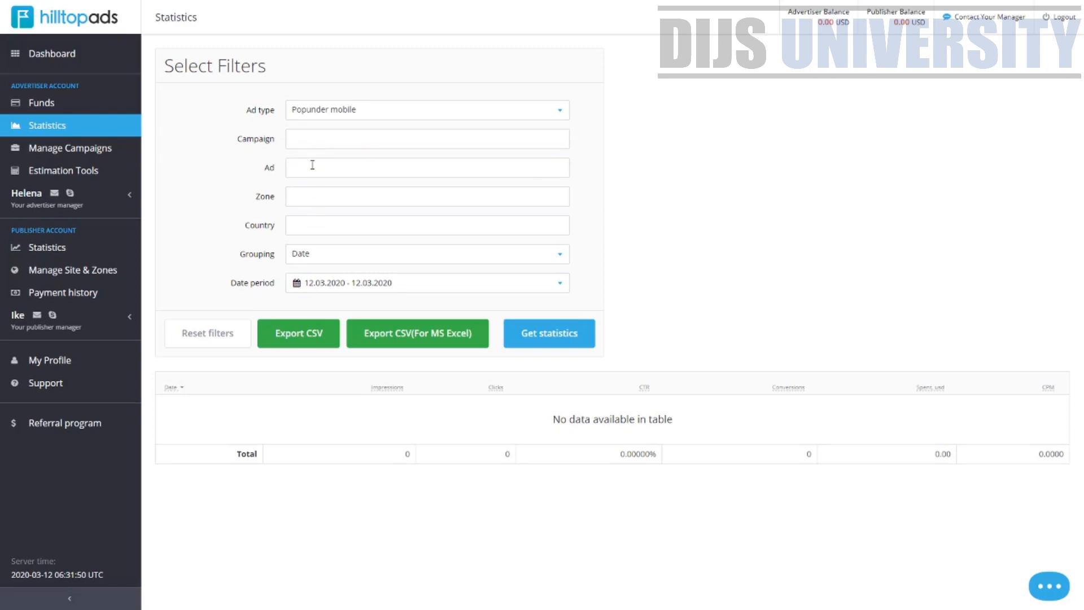
left_click(316, 199)
left_click(312, 220)
left_click(311, 221)
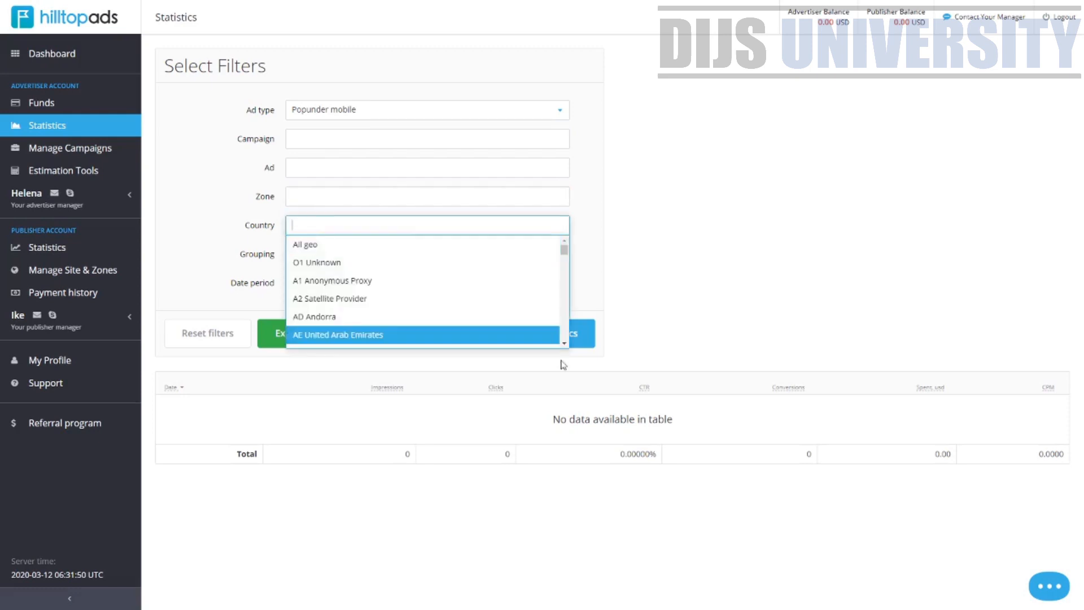
left_click(689, 339)
left_click(539, 342)
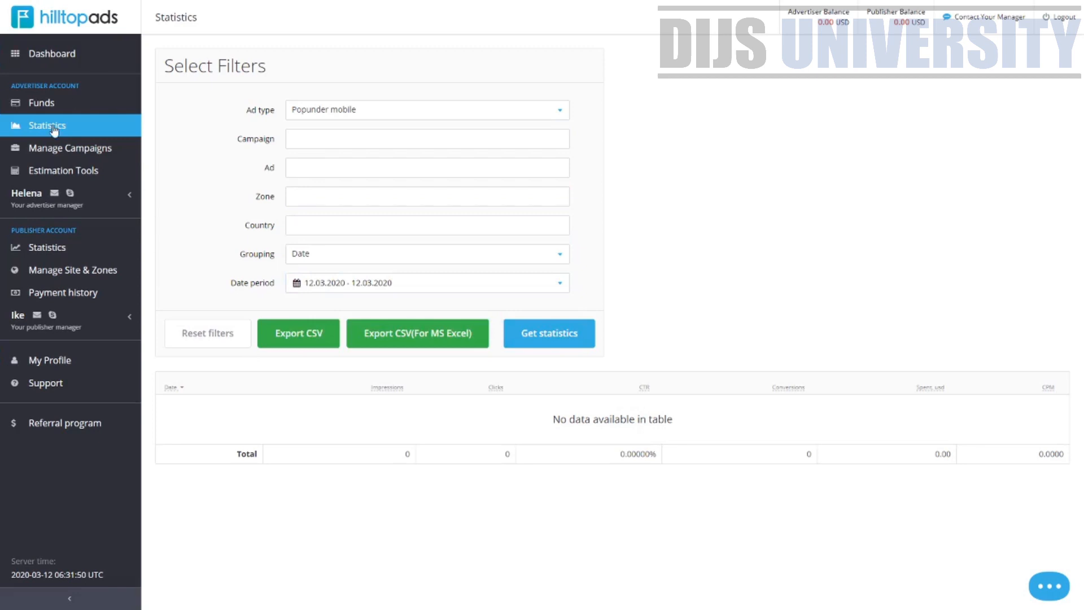
Open Manage Campaigns and read the first-deposit prompt above the ad campaigns list
left_click(90, 150)
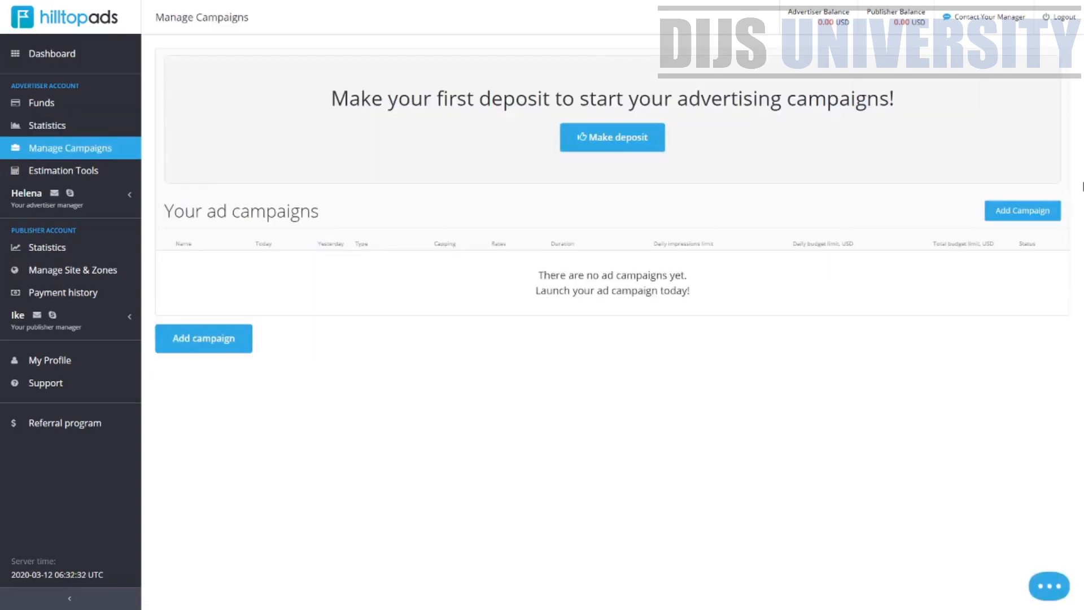
left_click_drag(362, 98, 878, 100)
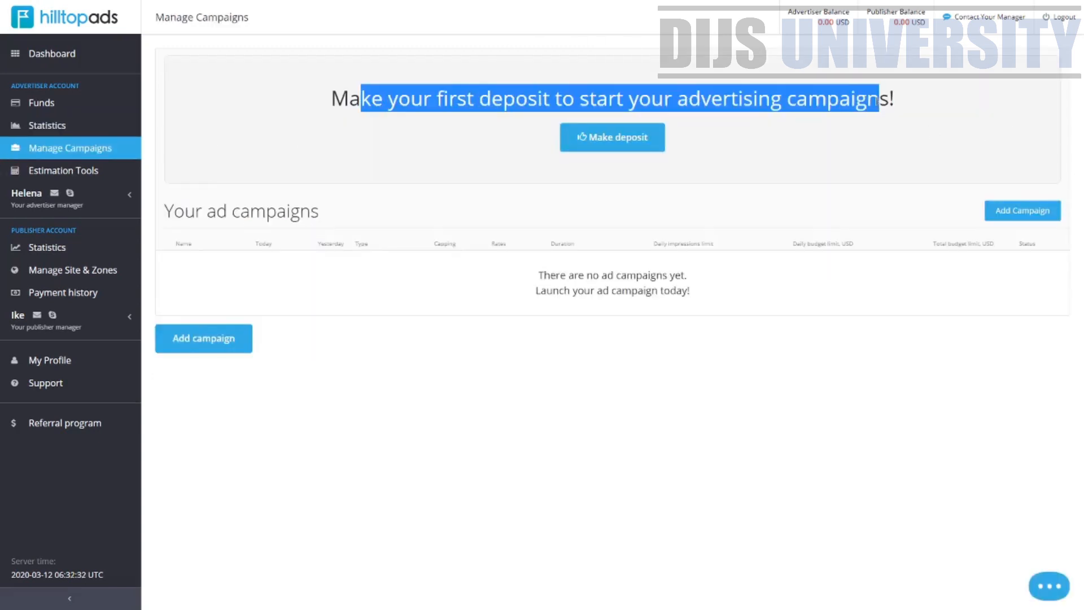
left_click(332, 114)
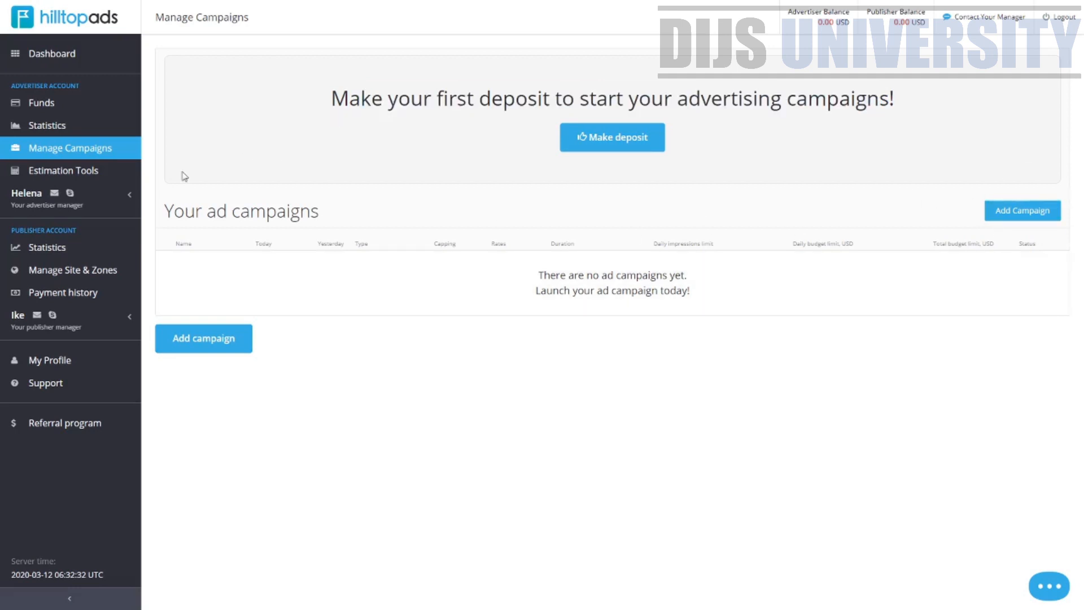
Open Estimation Tools and estimate traffic for Popunder desktop ads on Mainstream direct traffic channels
left_click(86, 174)
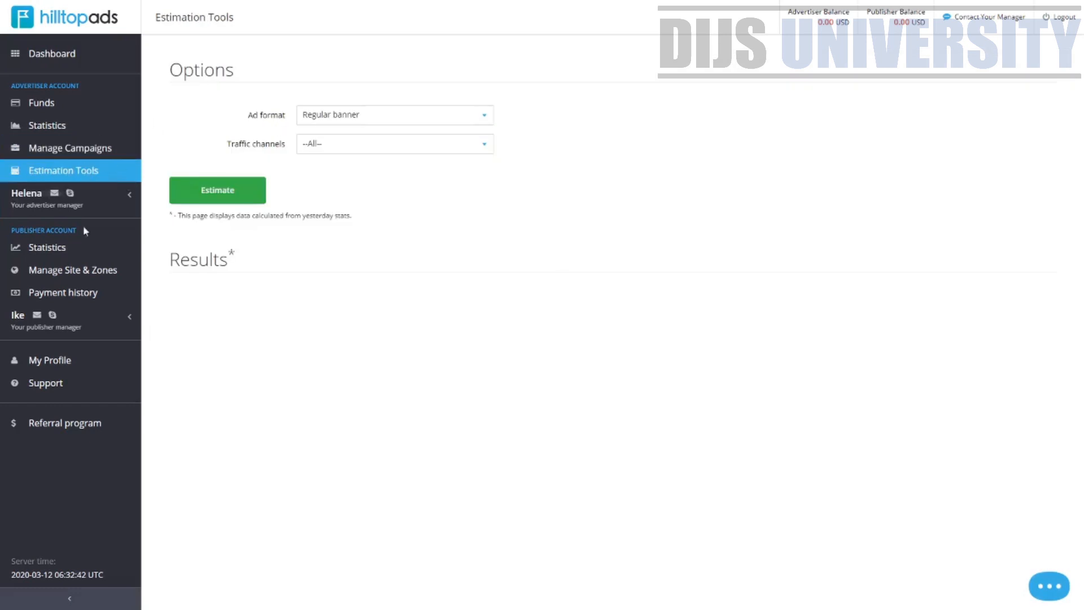
left_click(358, 116)
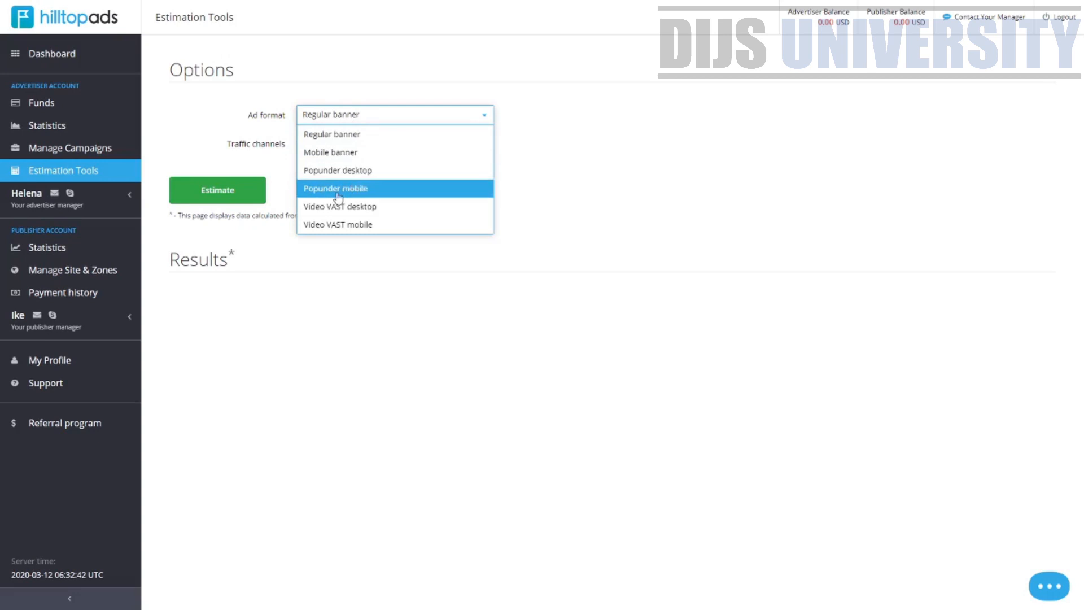
left_click(371, 172)
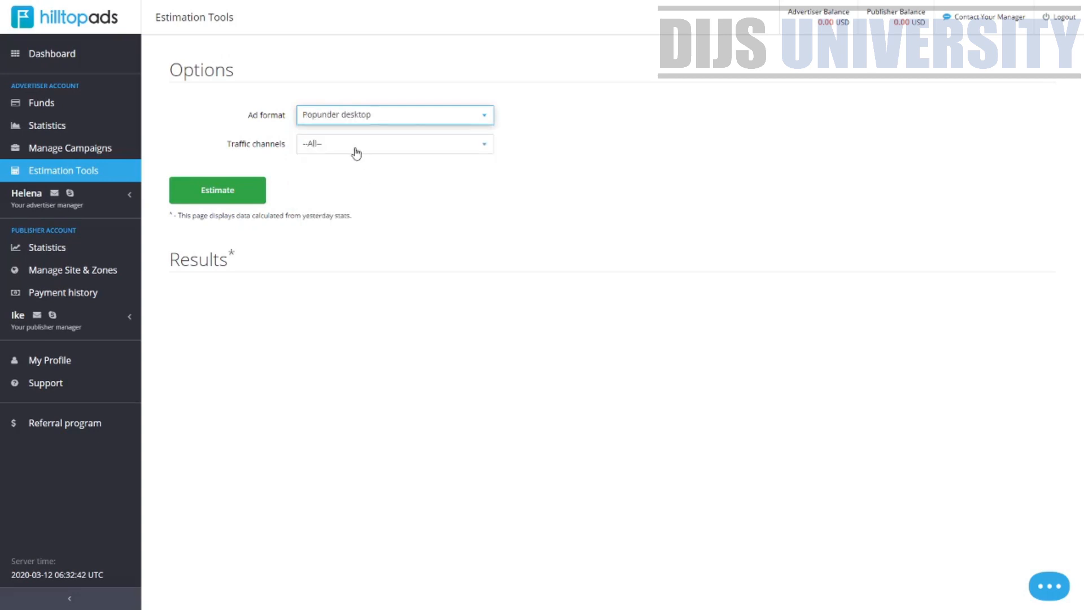
left_click(356, 153)
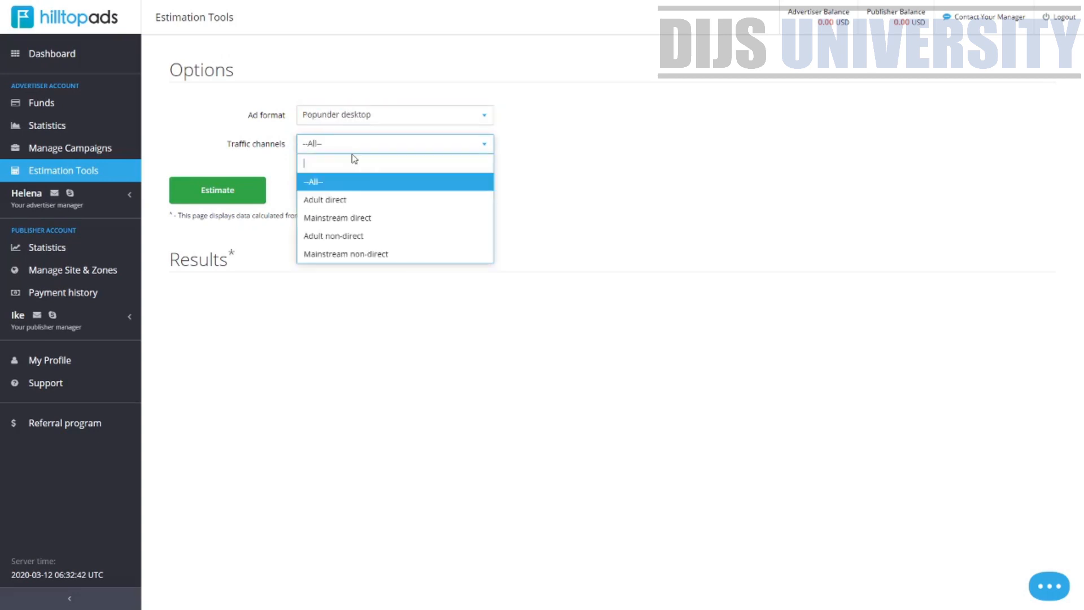
left_click(349, 218)
left_click(226, 194)
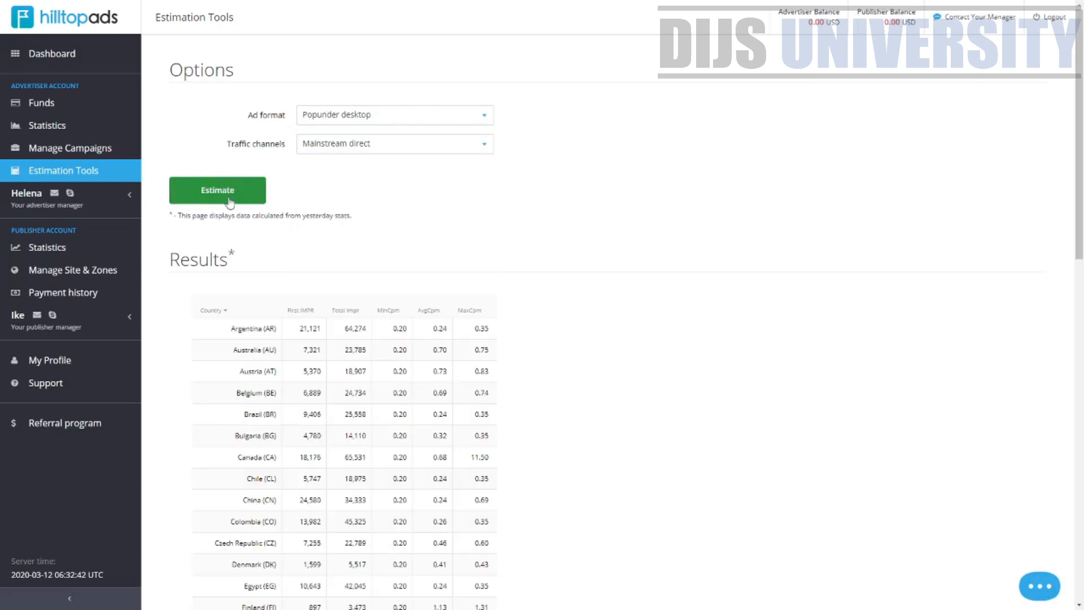
Examine the per-country estimation results table
scroll(228, 202, "down", 3)
scroll(229, 202, "up", 2)
left_click_drag(298, 272, 411, 275)
left_click(505, 280)
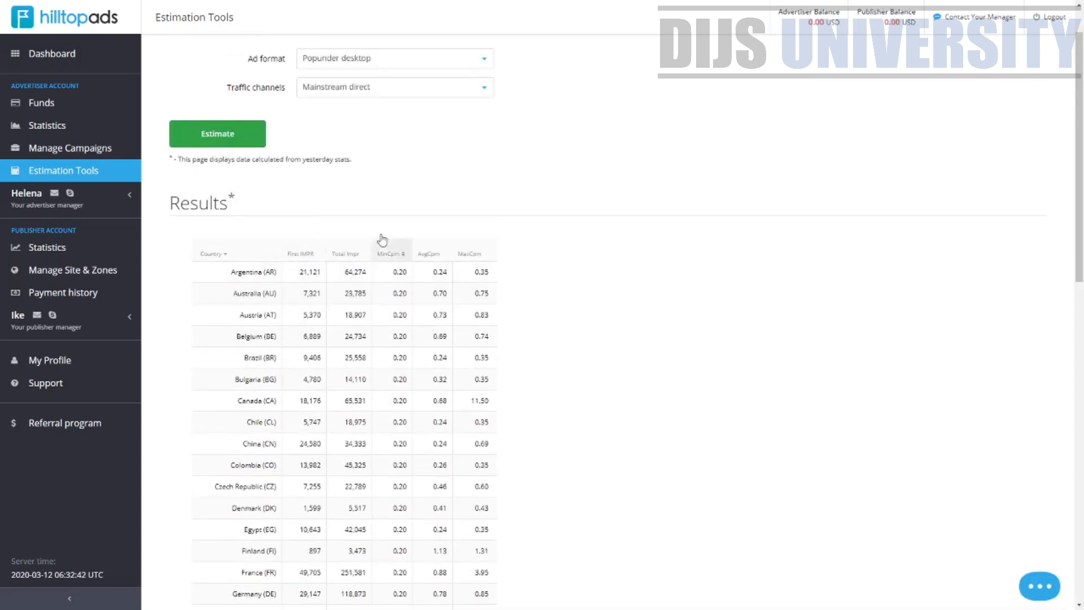
scroll(380, 240, "up", 1)
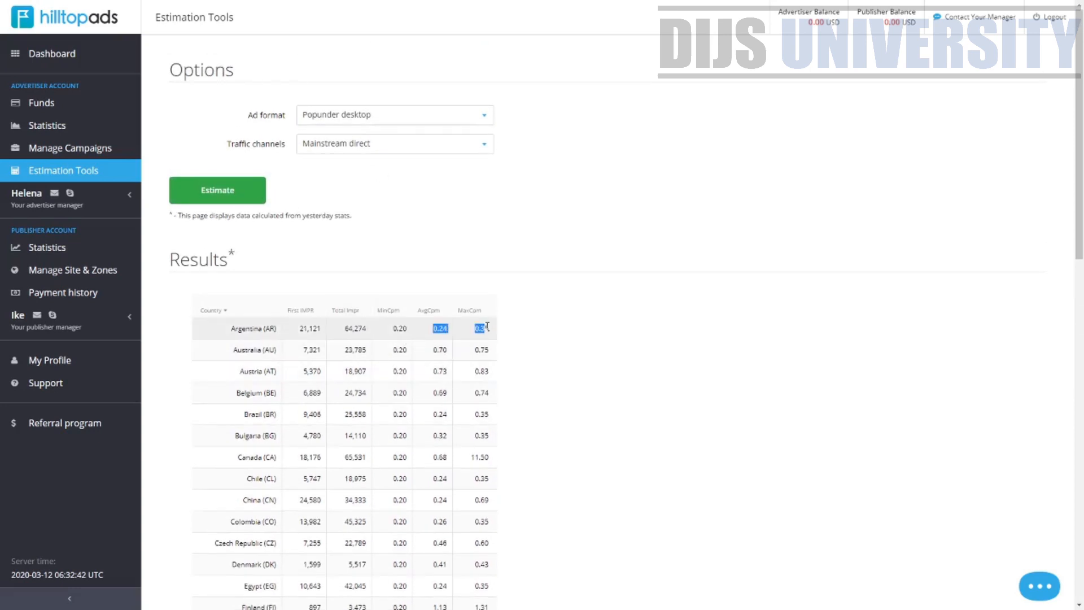
Estimate Popunder mobile traffic, switching the traffic channel through Mainstream direct and All to Adult direct
left_click(386, 122)
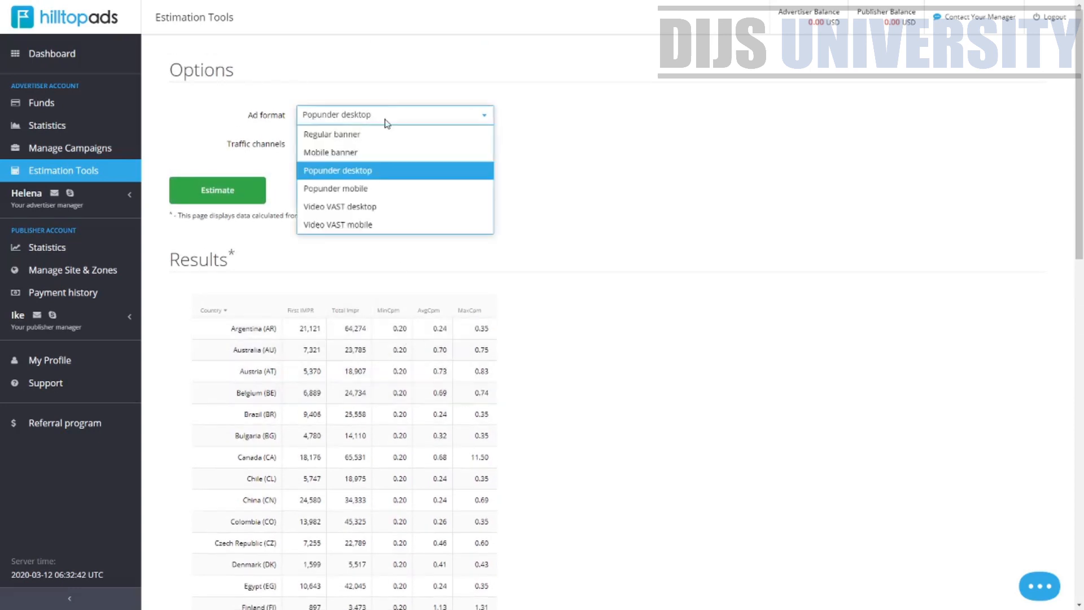
left_click(370, 189)
left_click(344, 146)
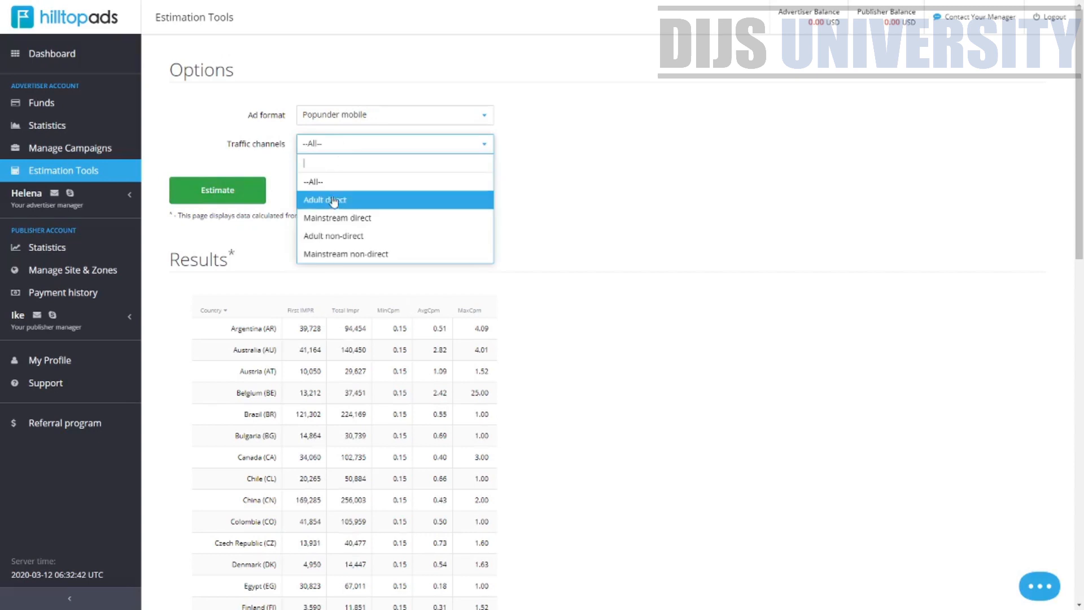
left_click(334, 213)
left_click(337, 154)
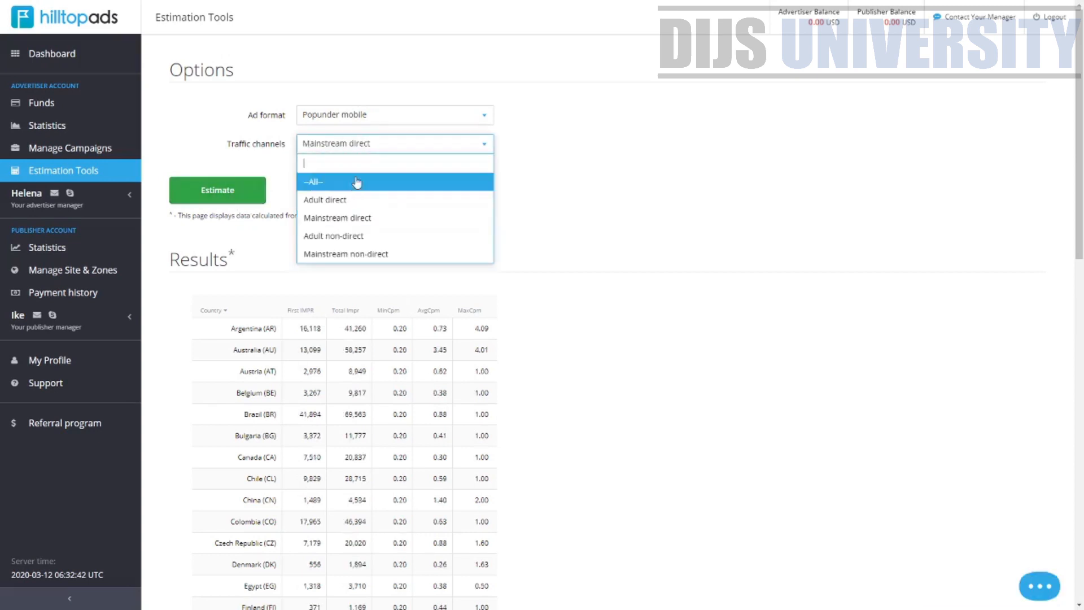
left_click(353, 181)
left_click(310, 148)
left_click(325, 199)
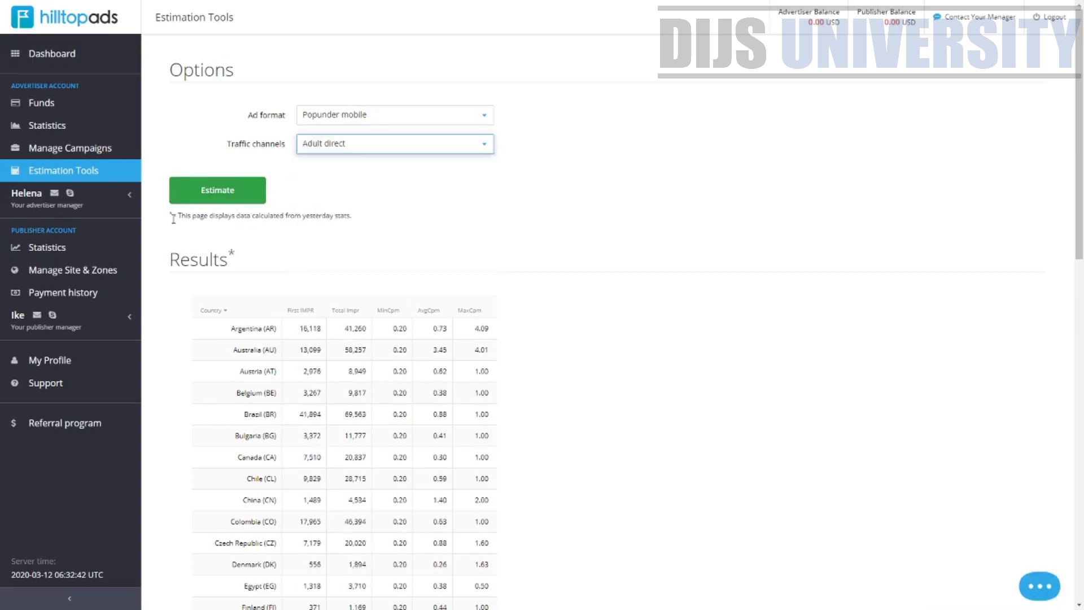
Open Manage Campaigns, start adding a new campaign and review the campaign form sections
left_click(86, 154)
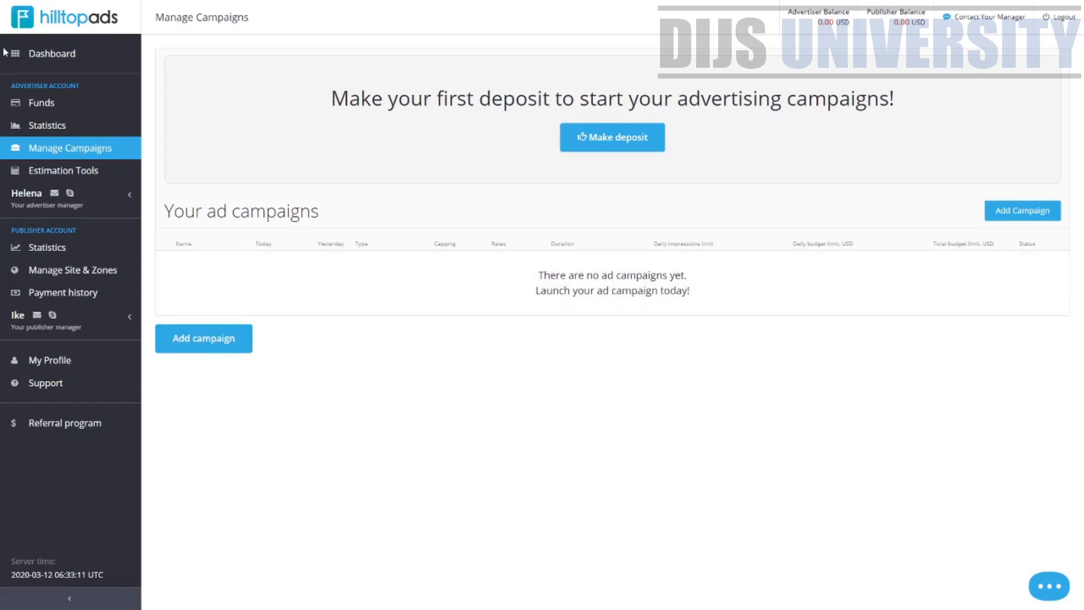
left_click(212, 346)
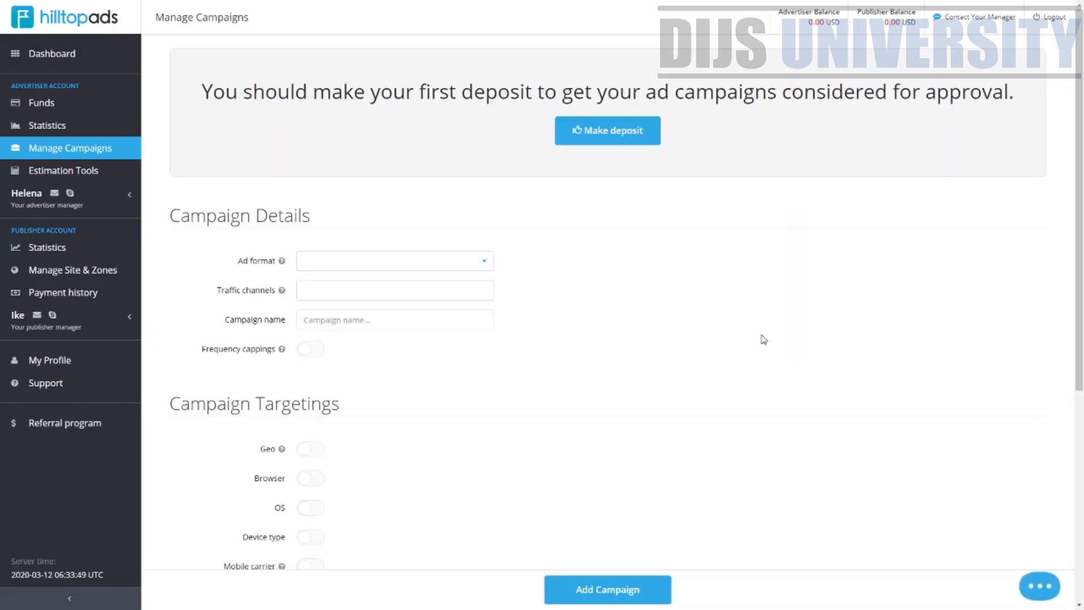
scroll(566, 174, "down", 2)
scroll(583, 256, "up", 2)
scroll(227, 240, "down", 1)
scroll(432, 227, "down", 1)
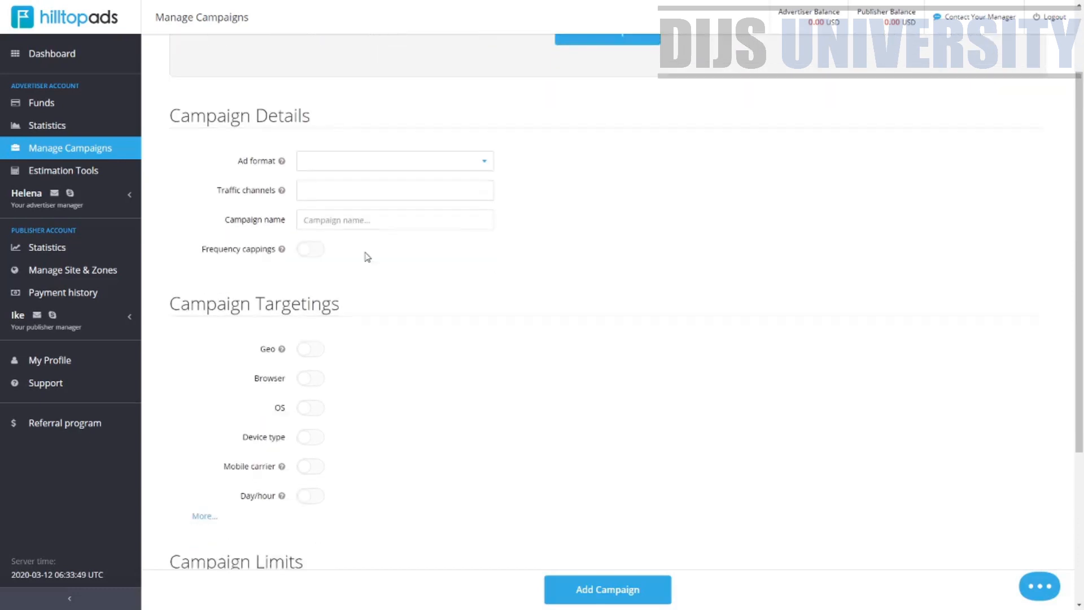
scroll(317, 184, "up", 1)
left_click_drag(169, 162, 349, 195)
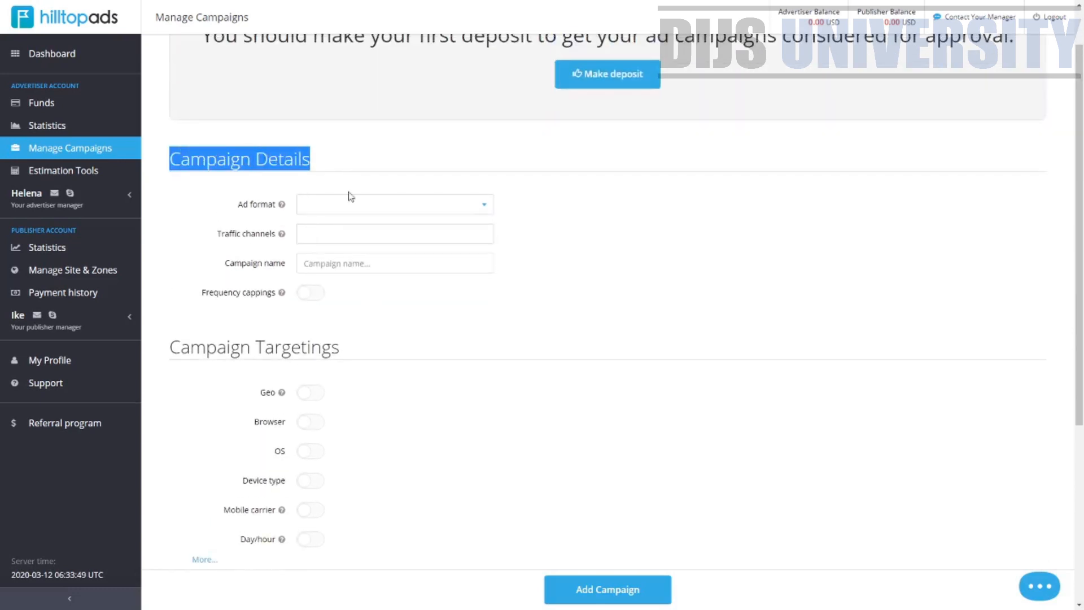
scroll(386, 240, "down", 2)
Name the new campaign Test
left_click(331, 150)
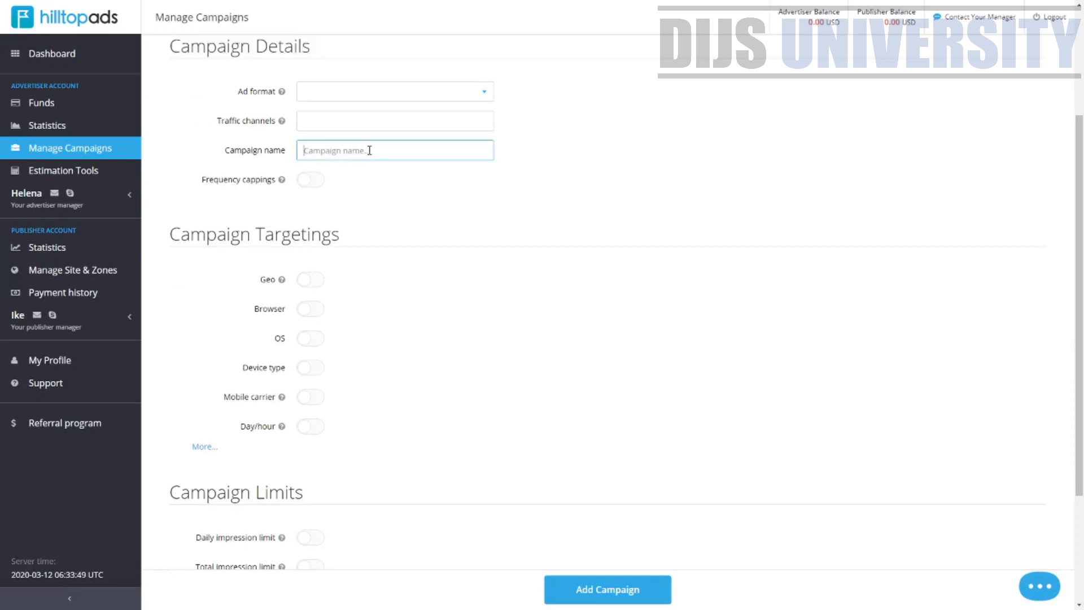
type("Test")
left_click(418, 125)
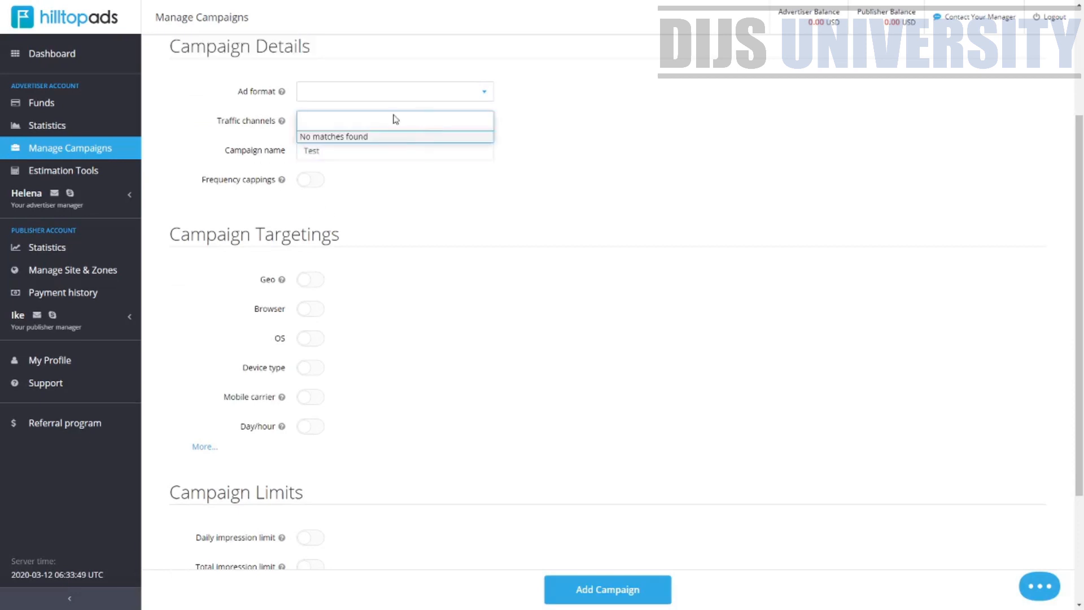
Cycle the campaign's ad format through Popunder desktop, Mobile banner and Regular banner
left_click(371, 97)
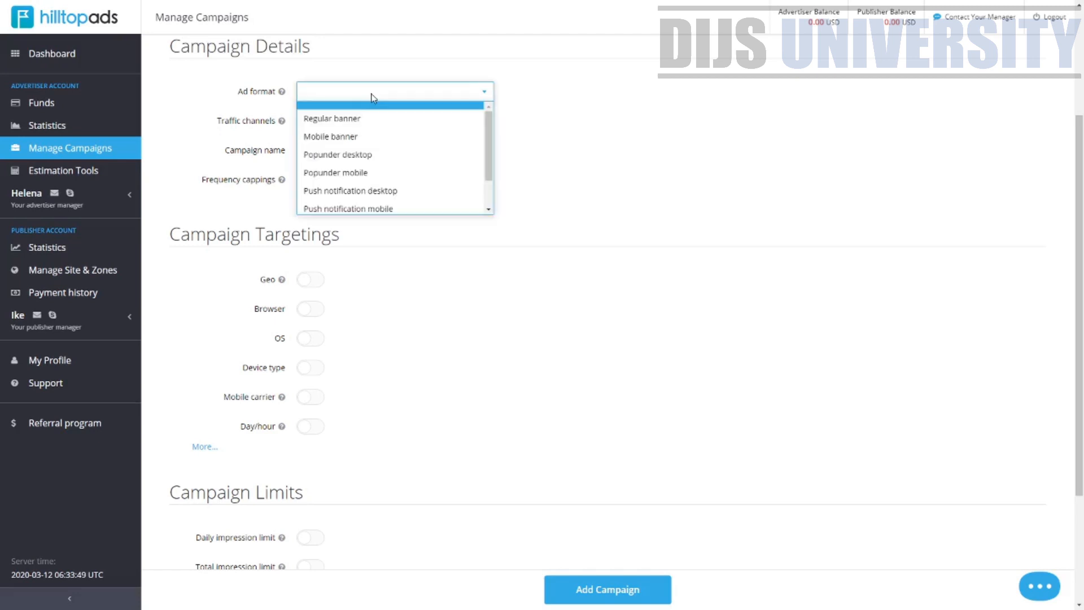
scroll(494, 138, "down", 2)
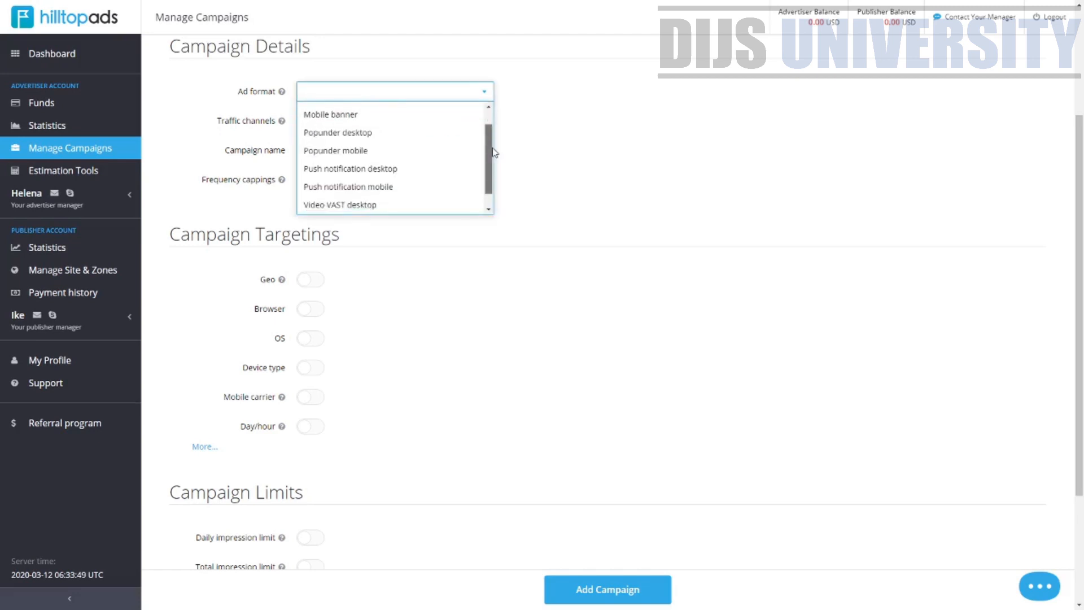
scroll(494, 147, "up", 2)
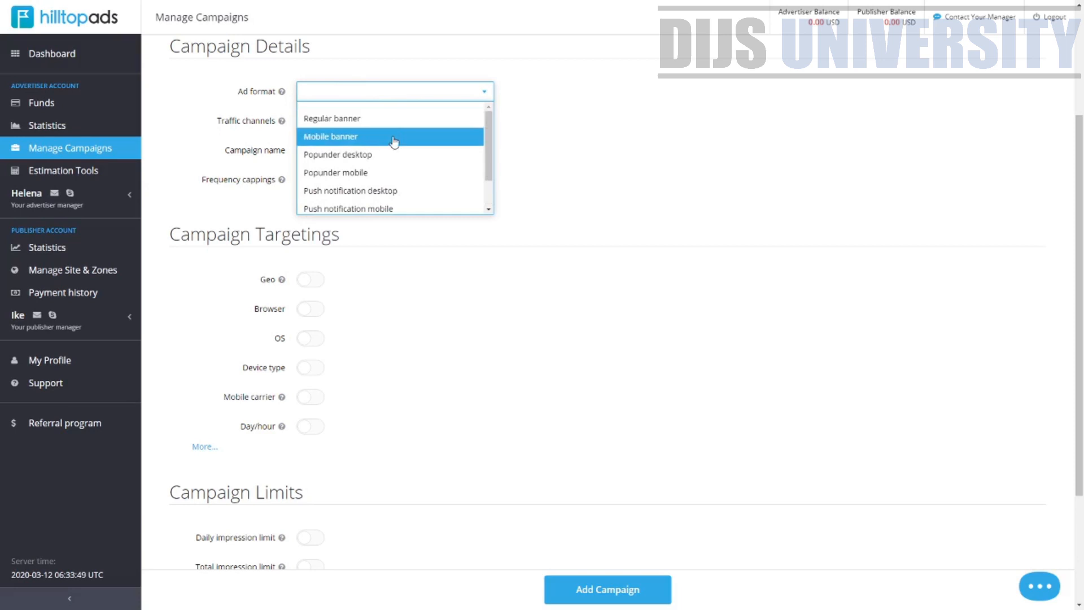
left_click(397, 161)
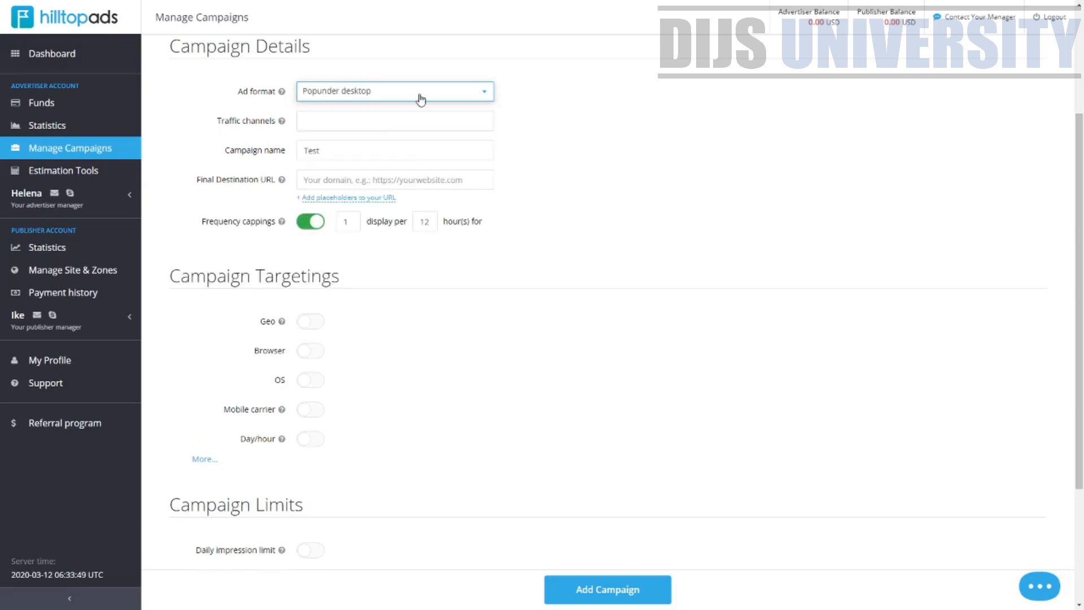
left_click(419, 99)
left_click(394, 132)
left_click(400, 101)
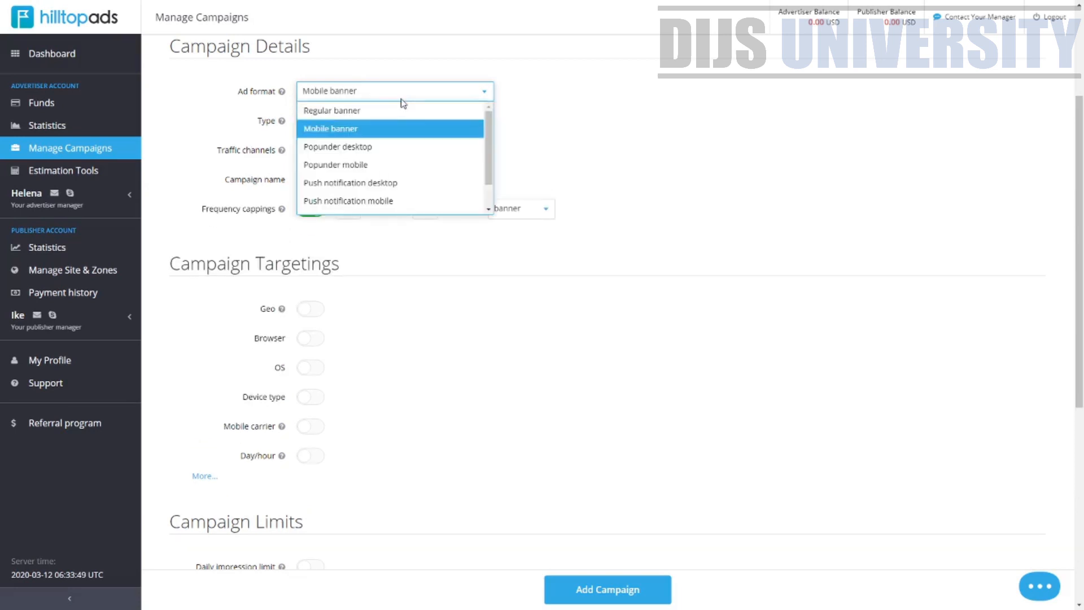
left_click(394, 112)
Set the campaign's ad format to Push notification mobile after trying Popunder mobile and Video VAST mobile
left_click(394, 95)
left_click(383, 164)
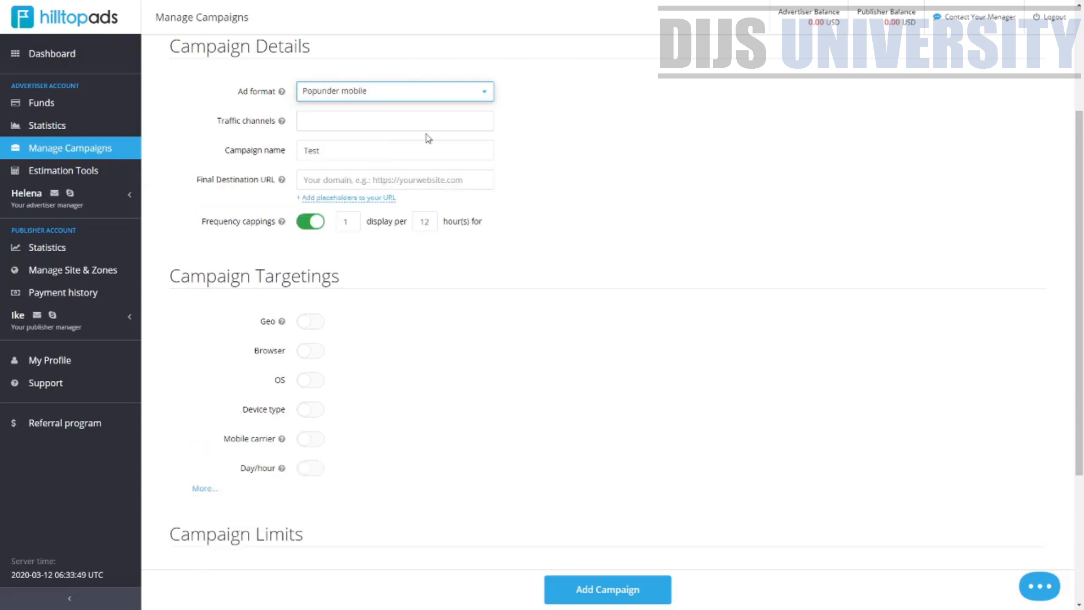
left_click(452, 96)
left_click_drag(487, 164, 490, 201)
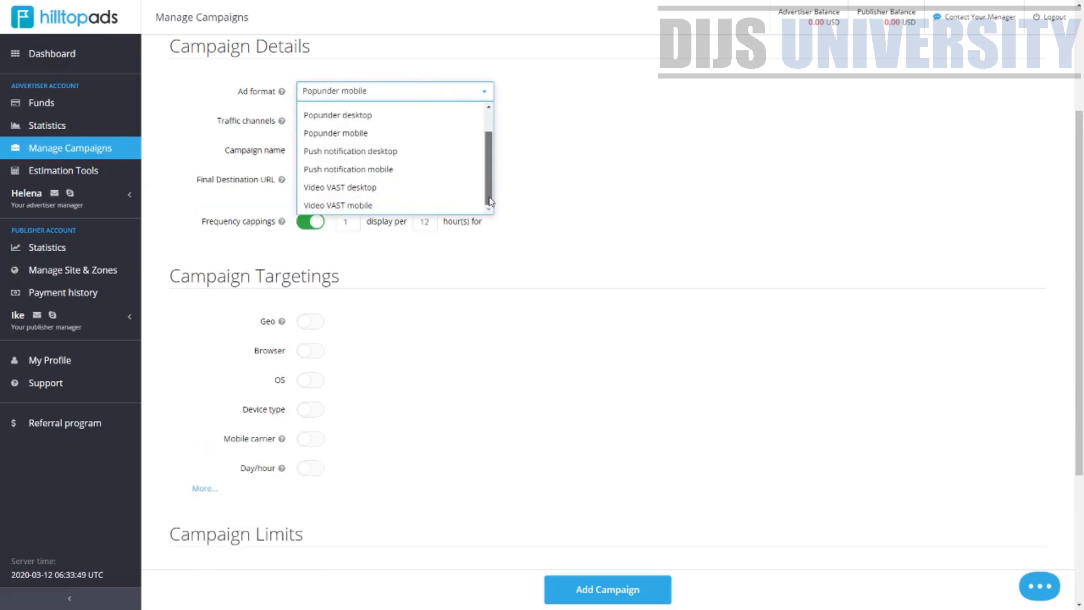
left_click(426, 206)
left_click(425, 90)
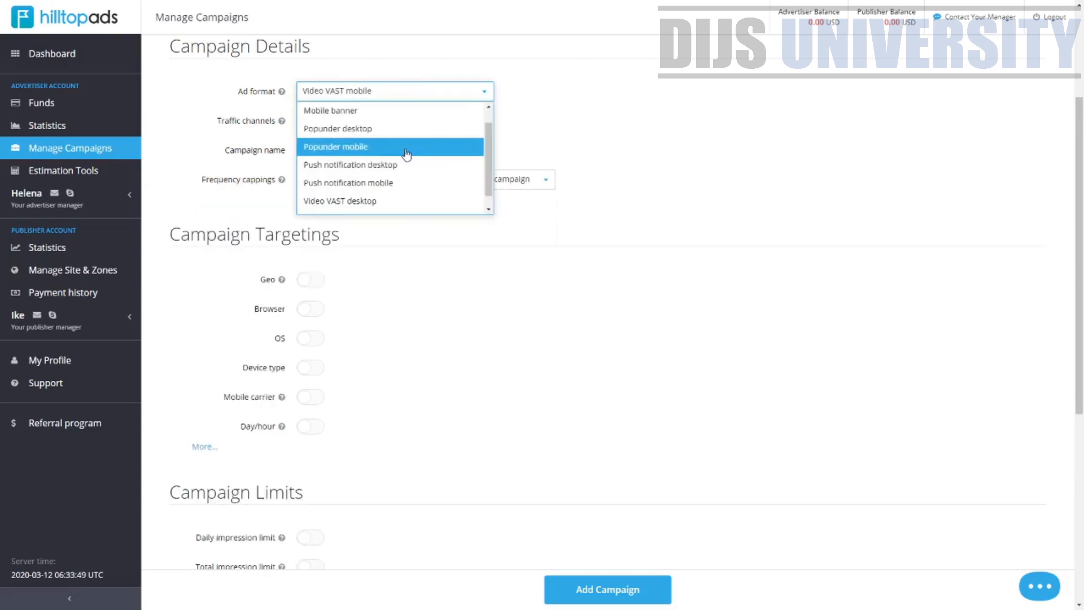
left_click(401, 182)
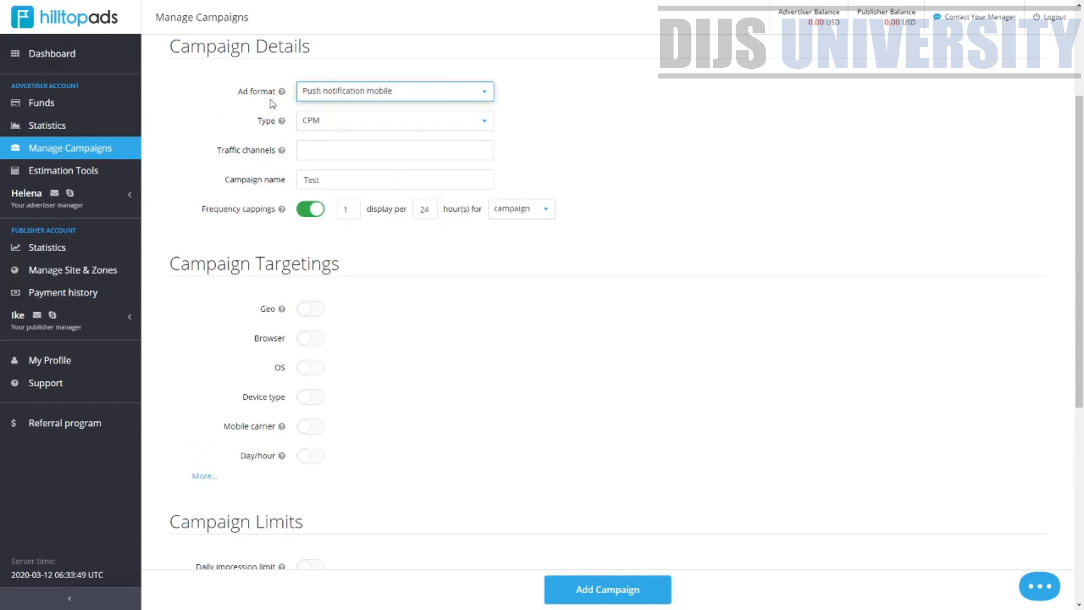
Set the campaign type to CPC and the traffic channel to Mainstream
left_click(412, 120)
left_click(390, 179)
left_click(361, 154)
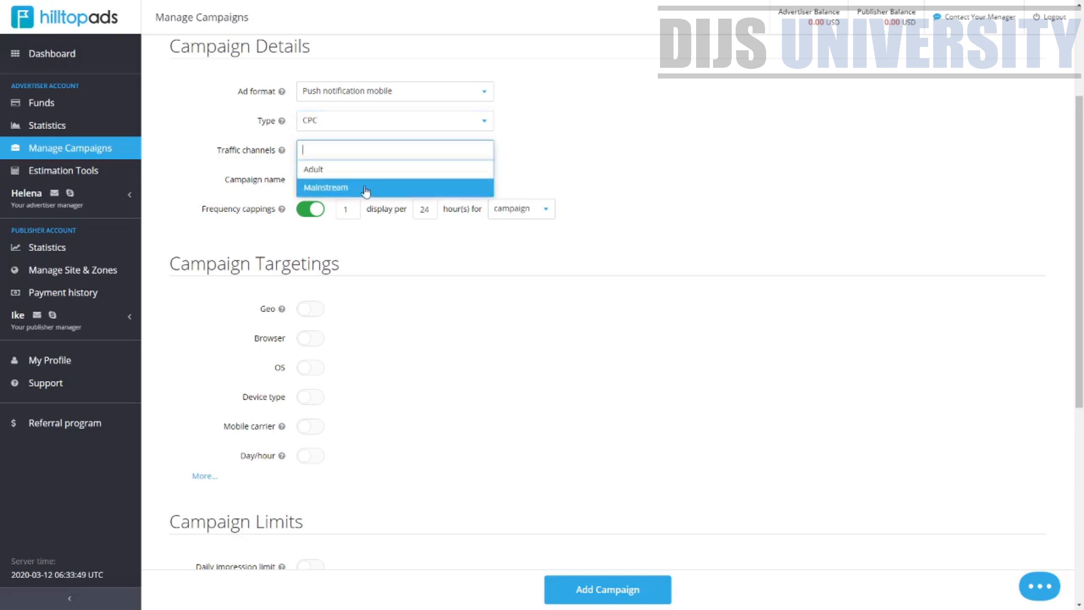
left_click(364, 189)
left_click(359, 178)
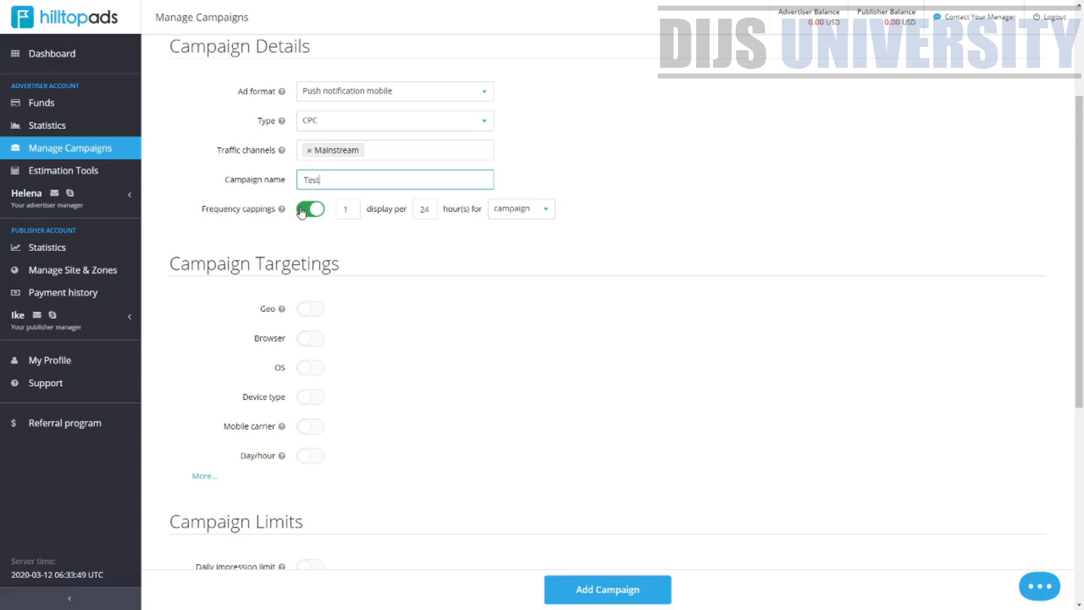
Turn on Geo targeting in the Campaign Targetings section
scroll(220, 304, "down", 3)
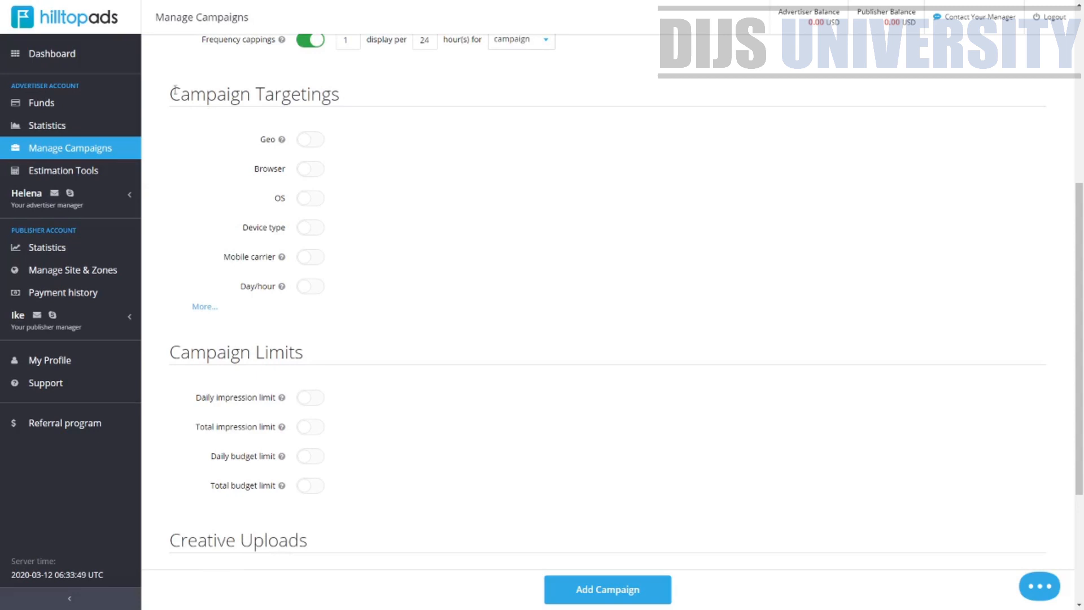
left_click_drag(172, 90, 355, 97)
left_click(313, 140)
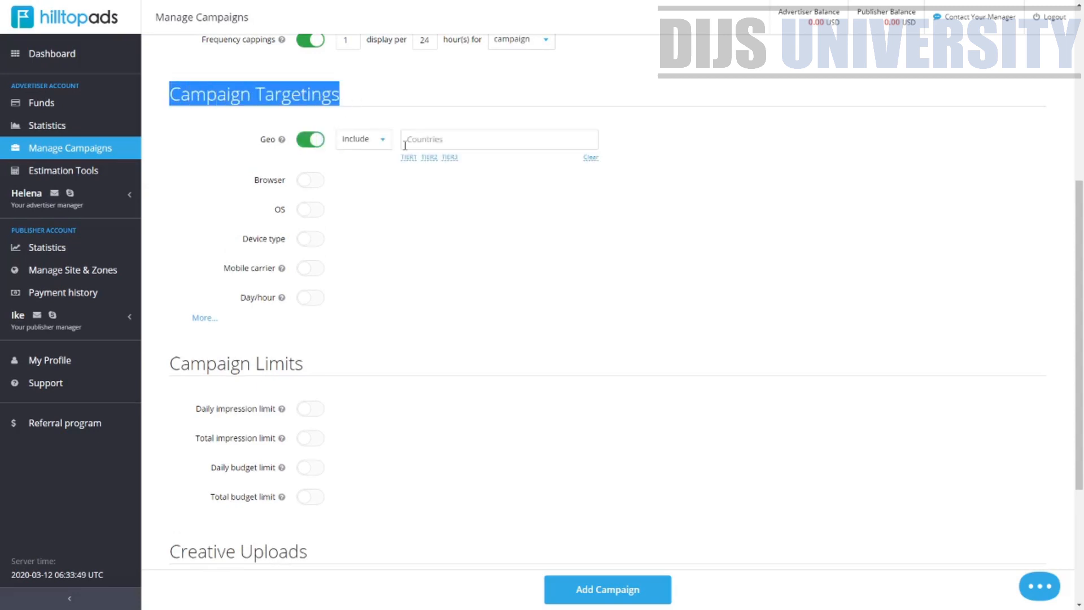
left_click(318, 148)
left_click(310, 142)
Include Malaysia and the TIER3 country group in the Geo targeting list
left_click(488, 141)
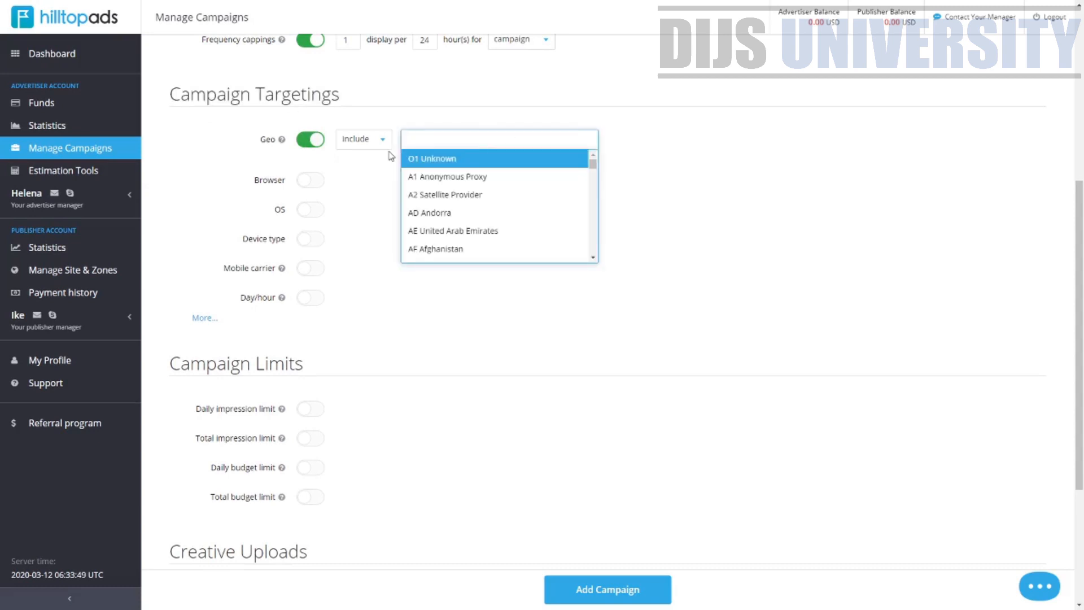
type("malaysia")
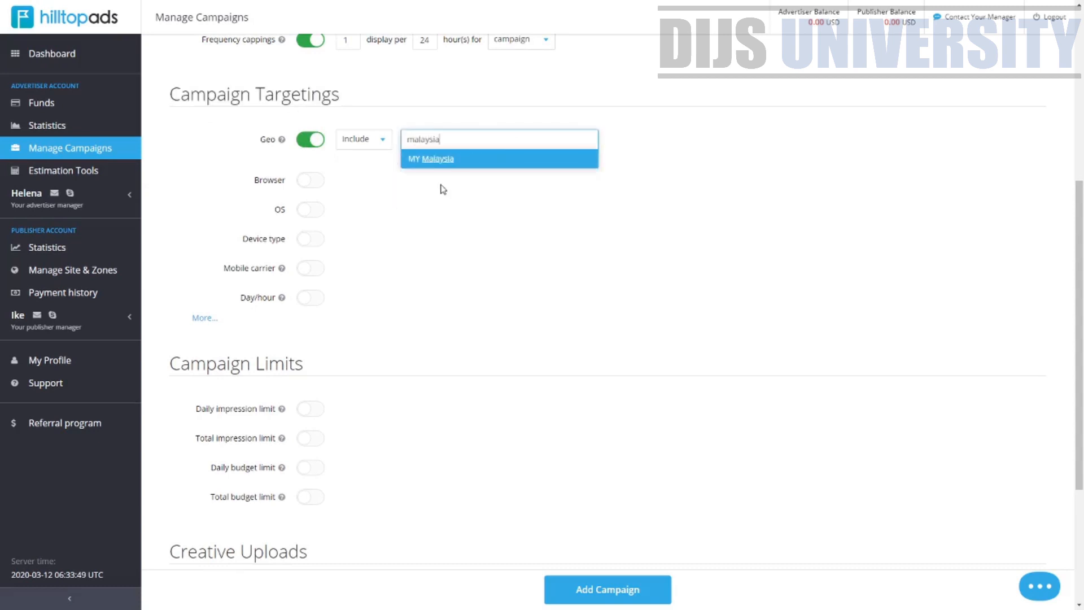
left_click(479, 160)
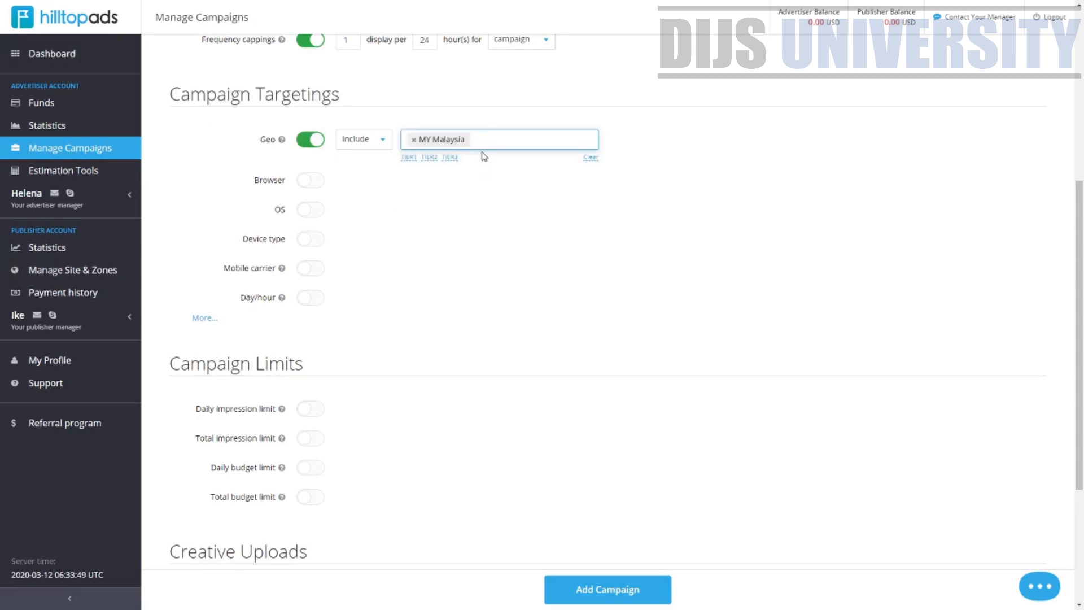
left_click(449, 158)
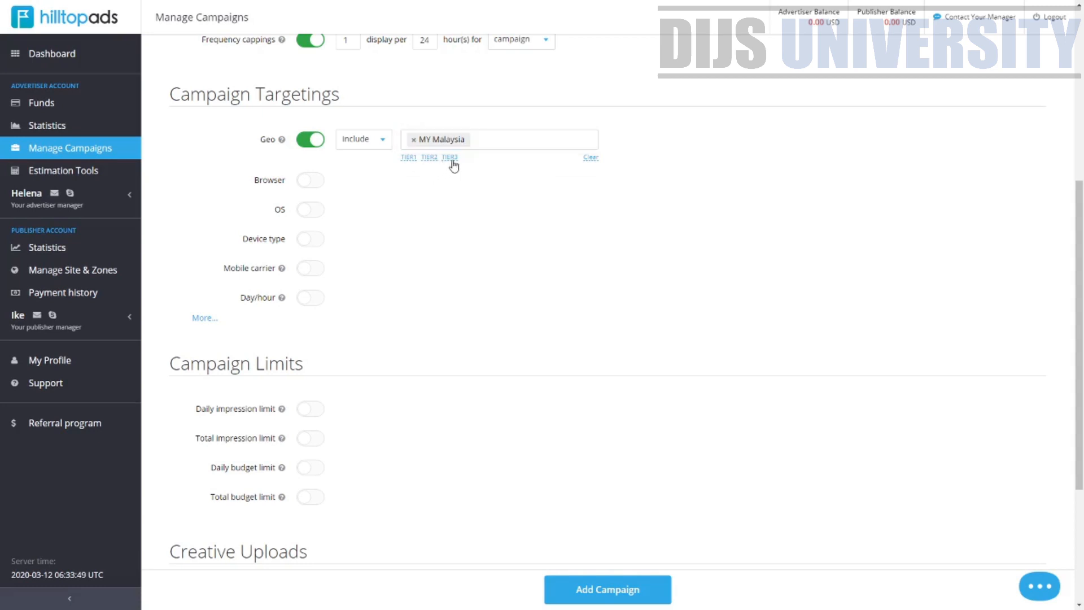
scroll(615, 226, "down", 20)
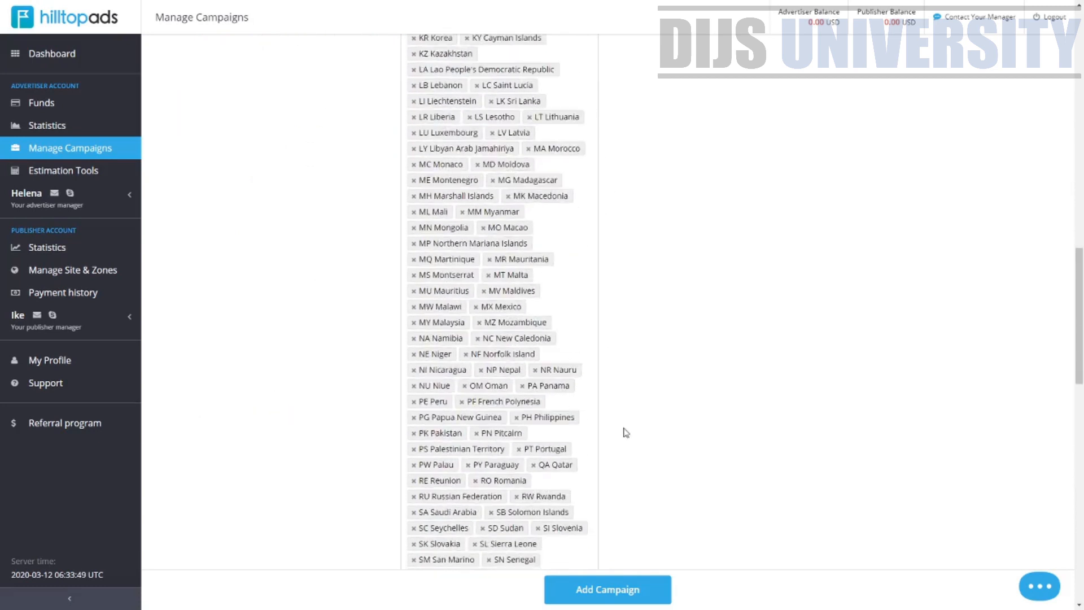
Reset the Geo targeting list to include only Malaysia, after trying the TIER1 and TIER2 country groups
scroll(600, 452, "up", 8)
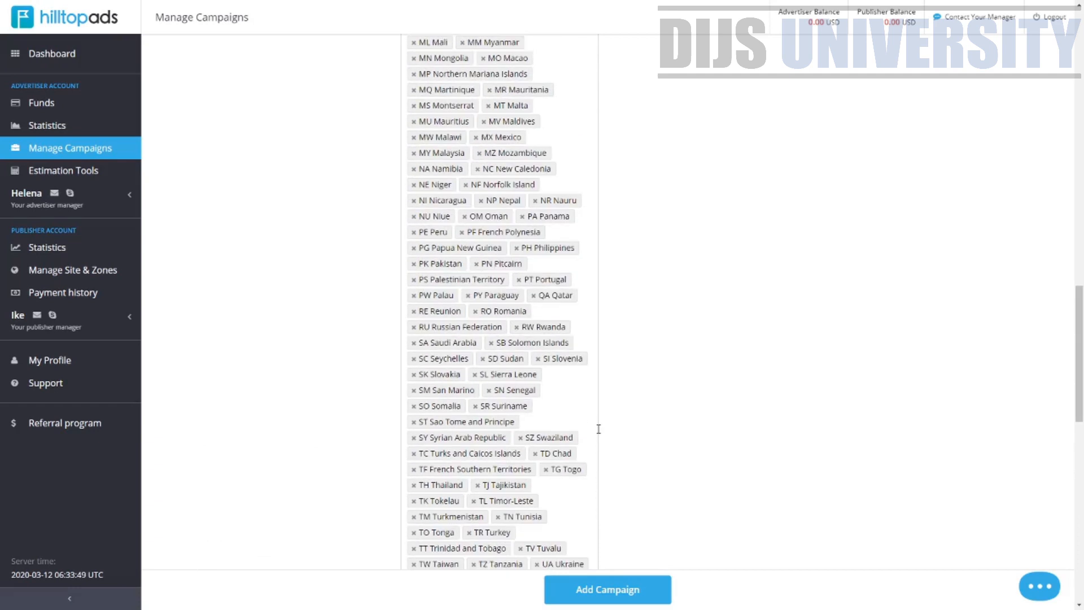
scroll(598, 432, "down", 6)
left_click(591, 402)
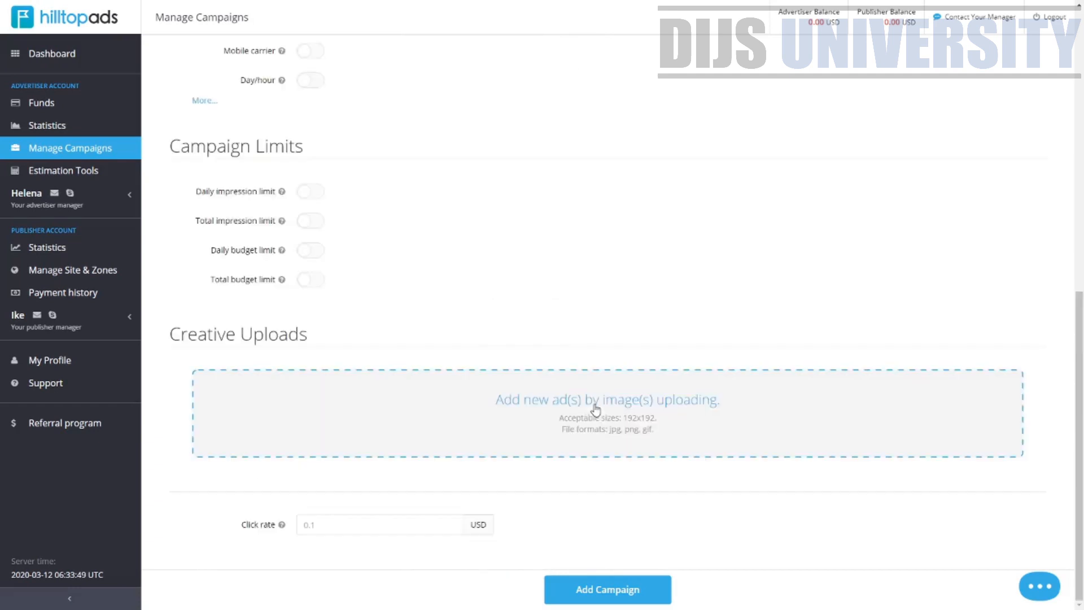
scroll(510, 268, "up", 8)
left_click(408, 336)
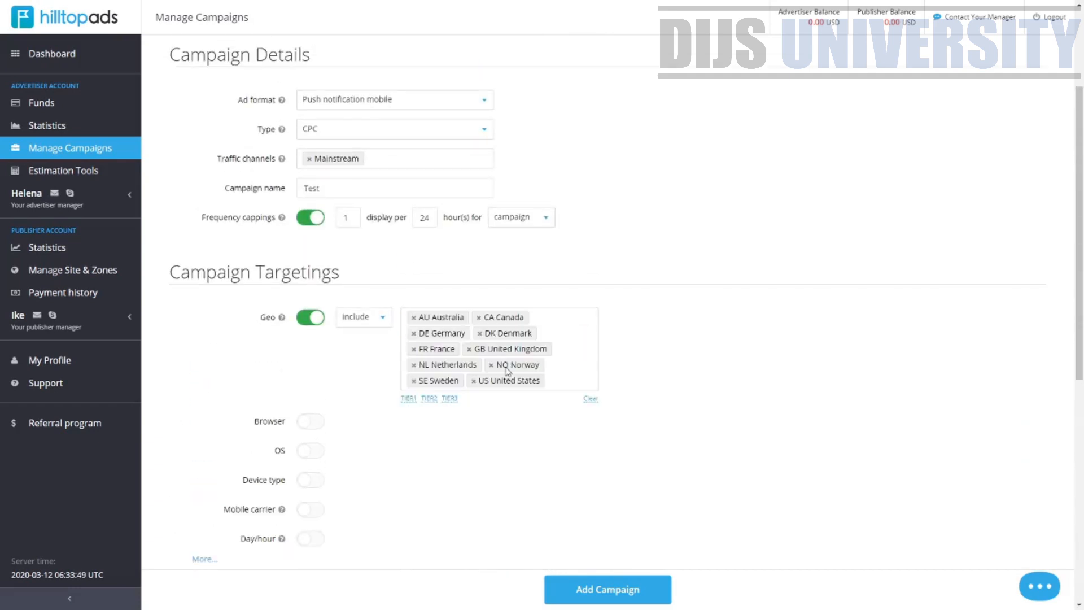
scroll(575, 181, "down", 4)
scroll(593, 266, "up", 1)
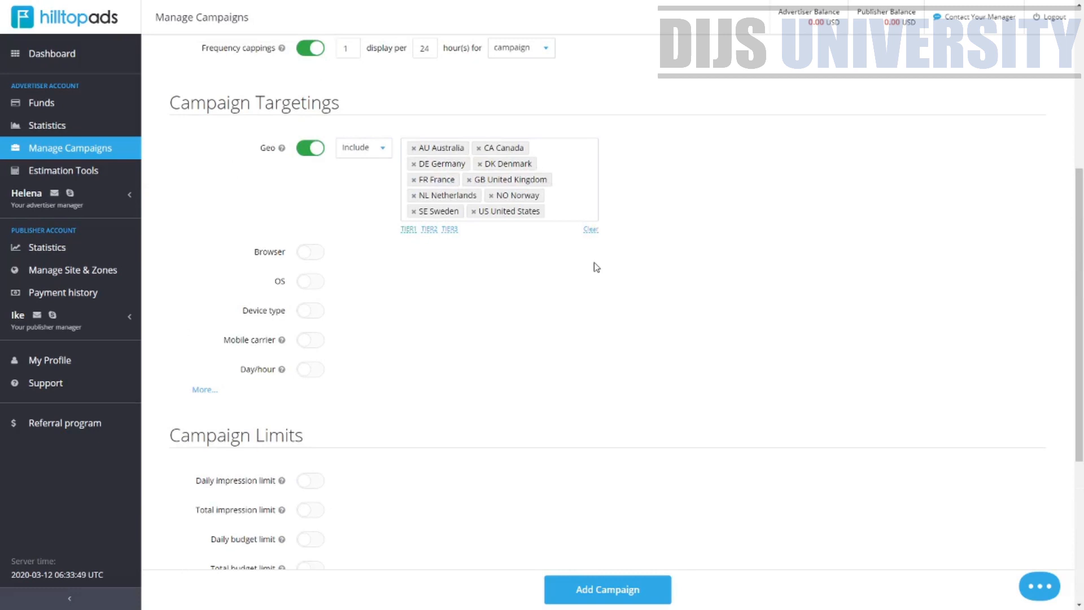
left_click(591, 229)
left_click(430, 166)
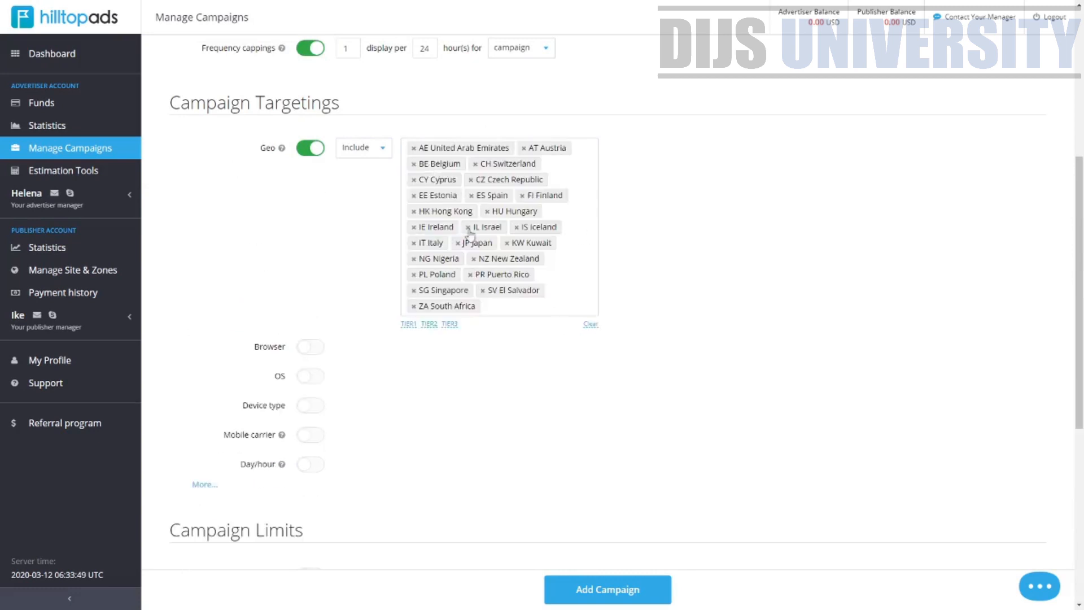
left_click(589, 327)
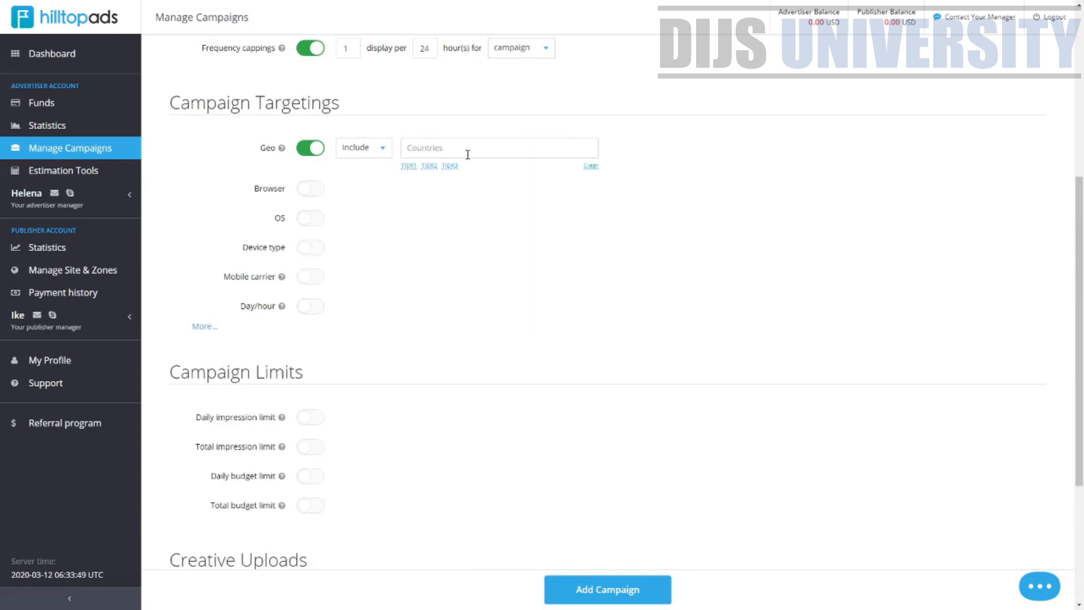
left_click(467, 152)
type("malay")
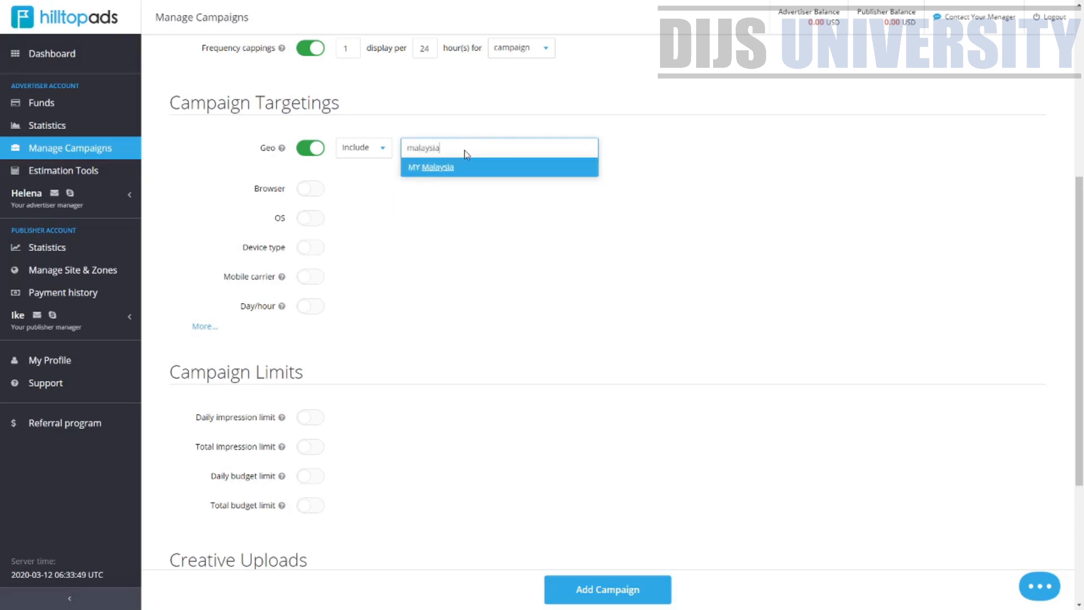
type("sia")
left_click(465, 170)
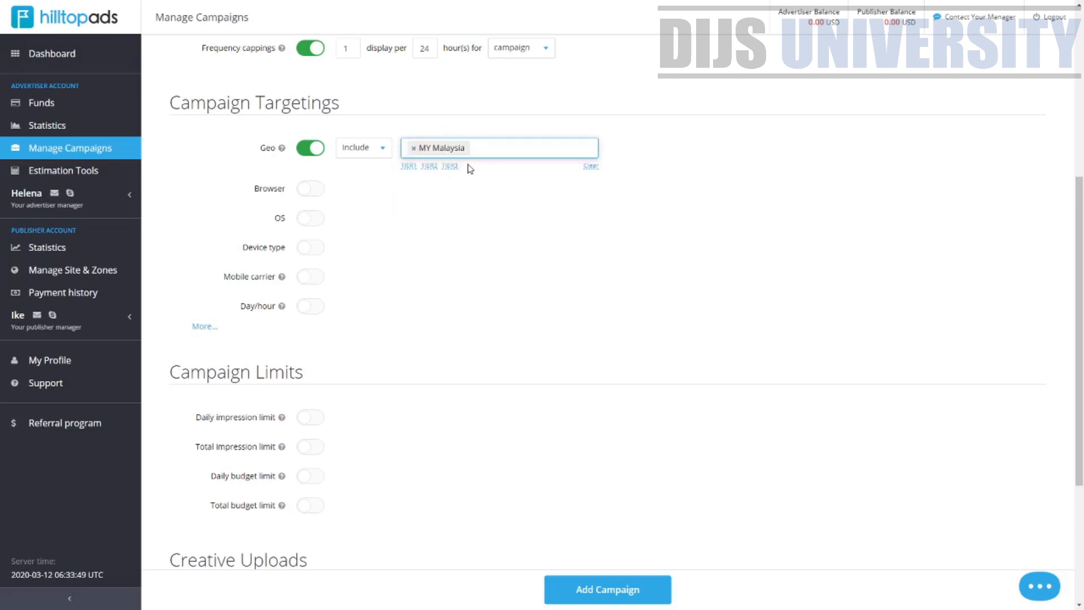
Turn on Browser targeting limited to Chrome and OS targeting limited to Android
left_click(313, 191)
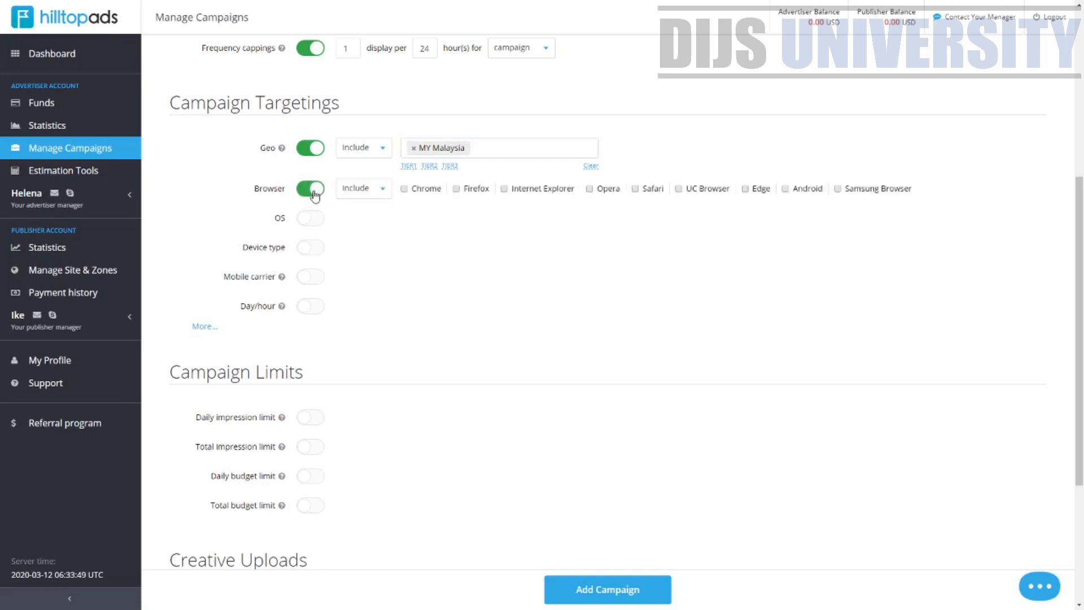
left_click_drag(950, 195, 396, 194)
left_click(404, 188)
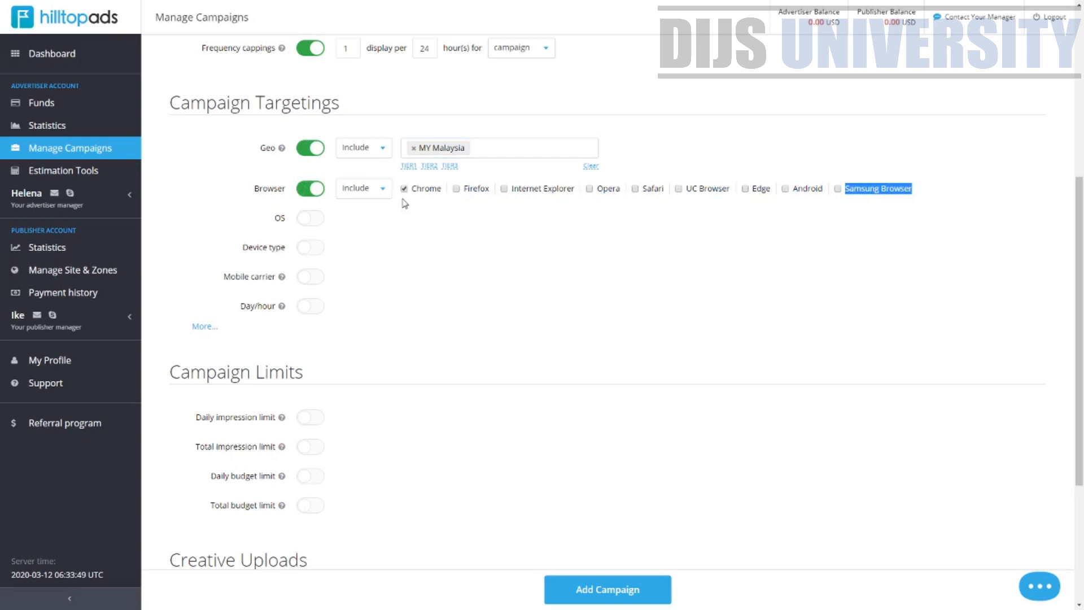
left_click(311, 223)
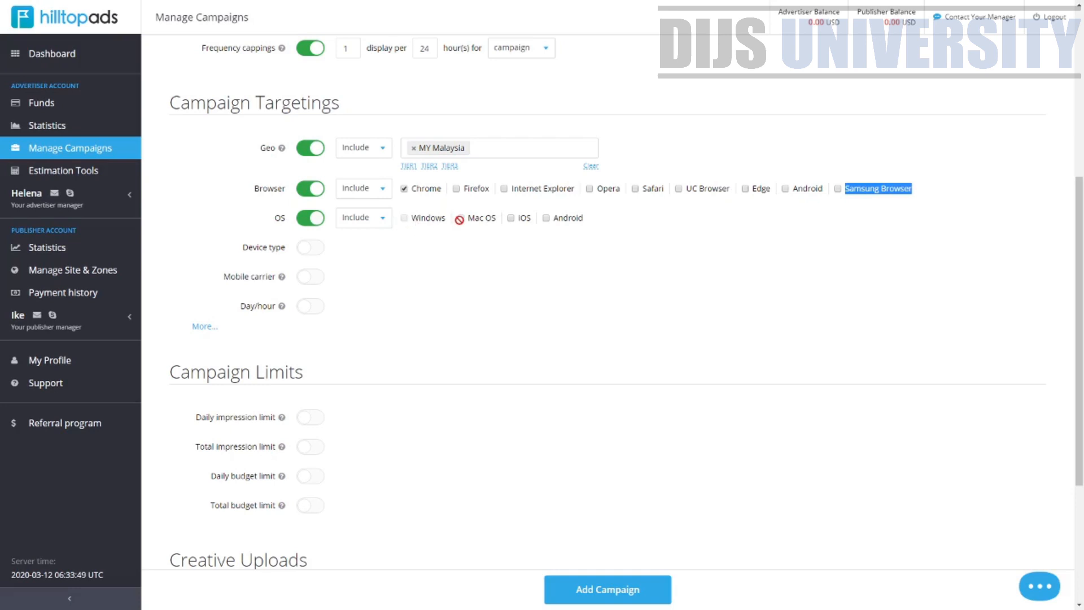
left_click(546, 218)
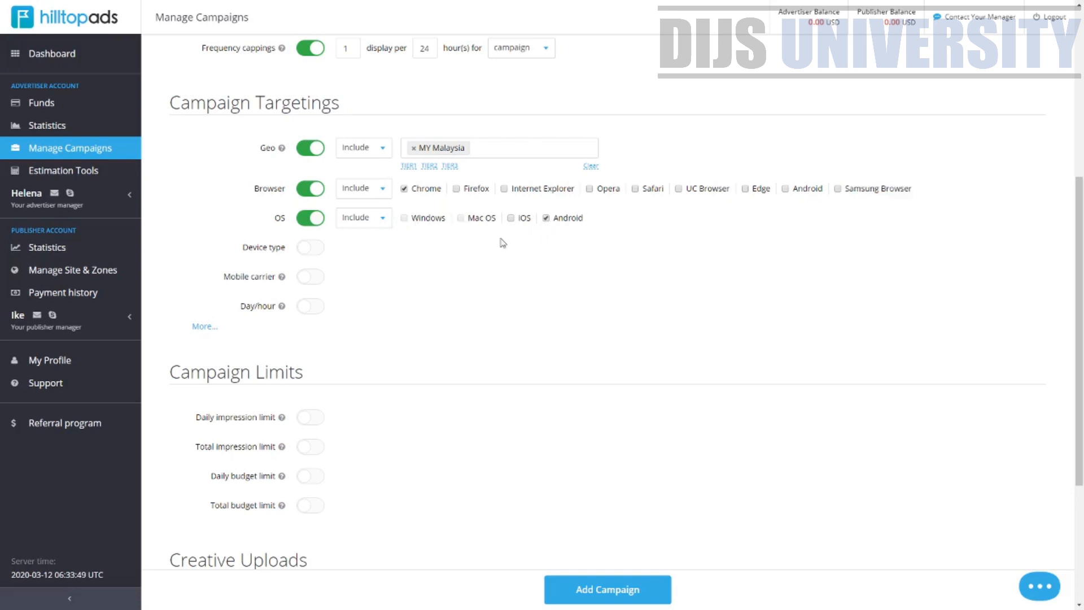
Turn on Device type targeting for Mobile/smartphone and Tablet, and switch on Mobile carrier targeting
left_click(306, 249)
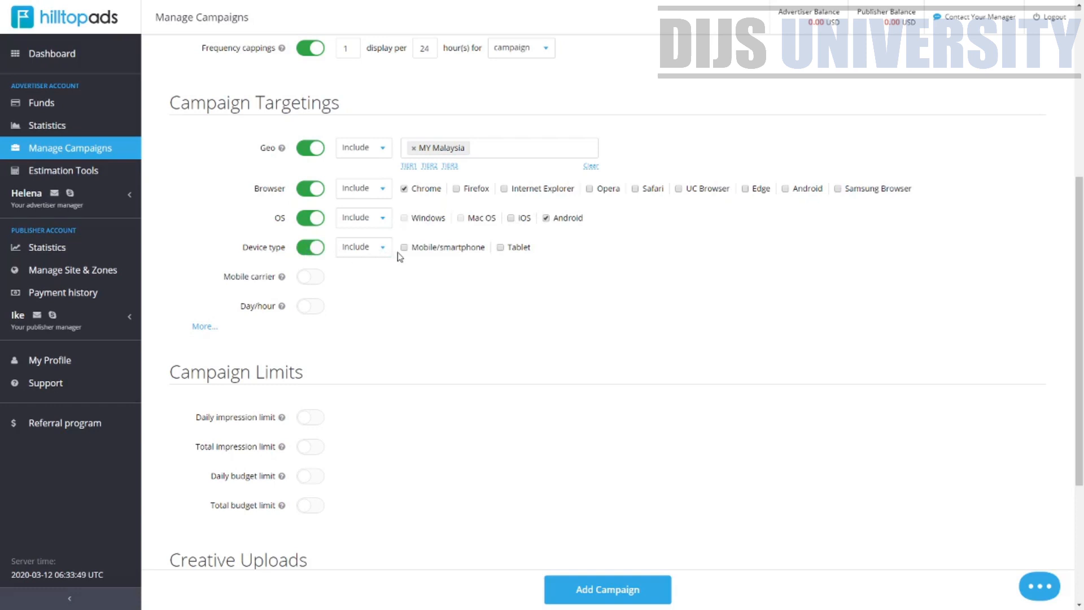
left_click(499, 247)
left_click(315, 279)
scroll(317, 282, "down", 2)
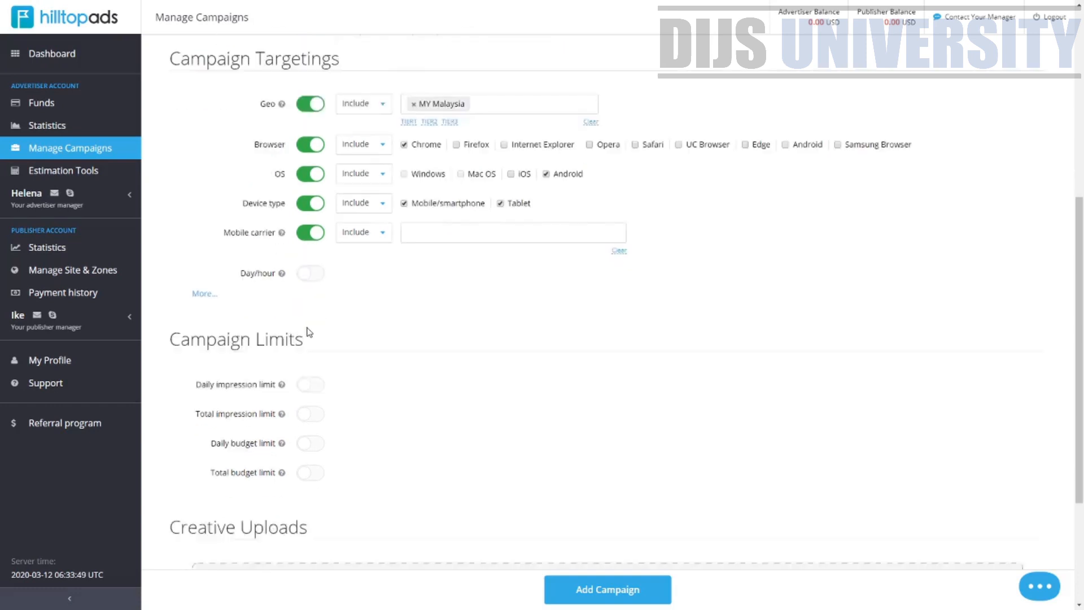
Try selecting Monday hours in the Day/hour targeting grid, then switch Day/hour targeting back off
left_click(314, 209)
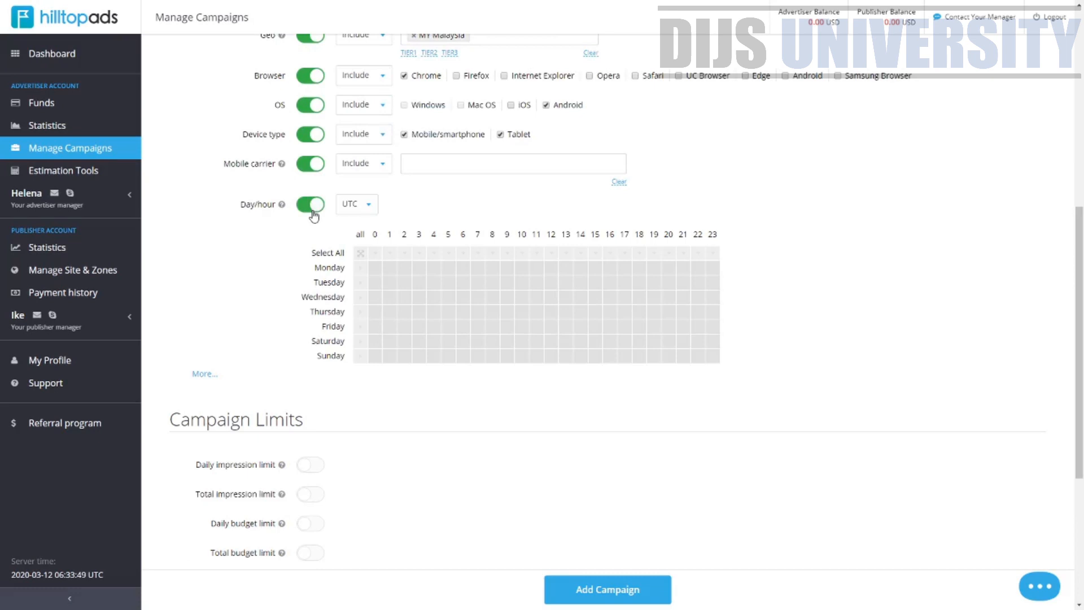
left_click(379, 275)
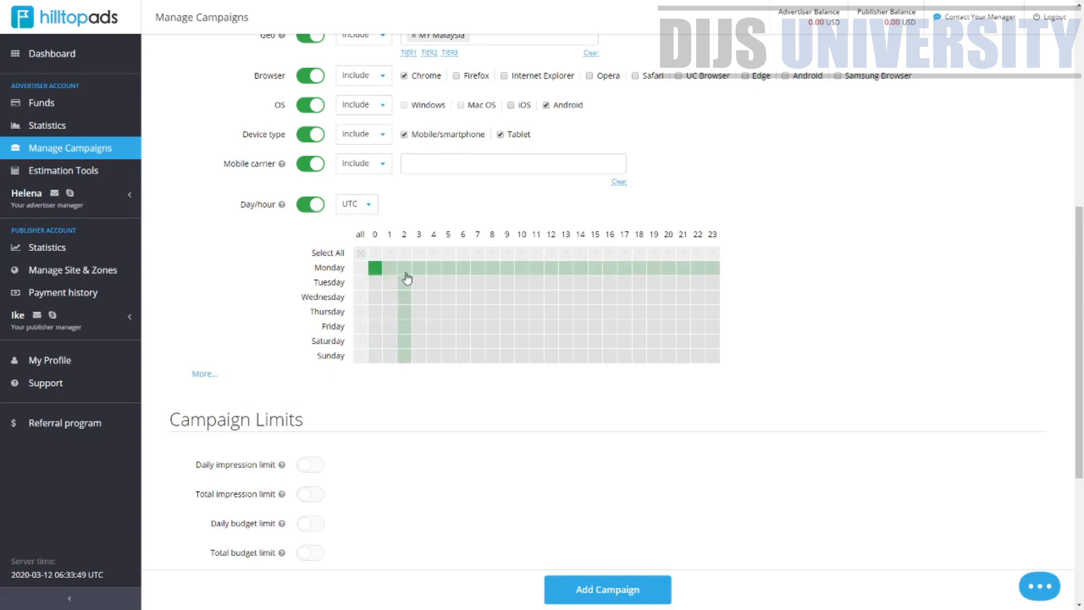
left_click(389, 271)
left_click(712, 269)
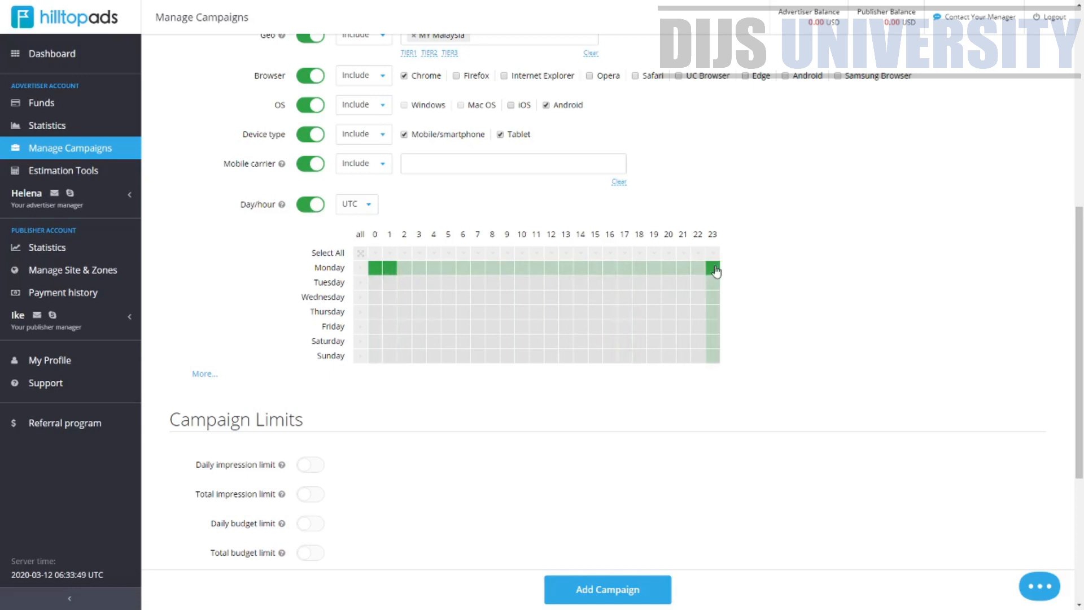
left_click(684, 270)
left_click(580, 268)
left_click(478, 269)
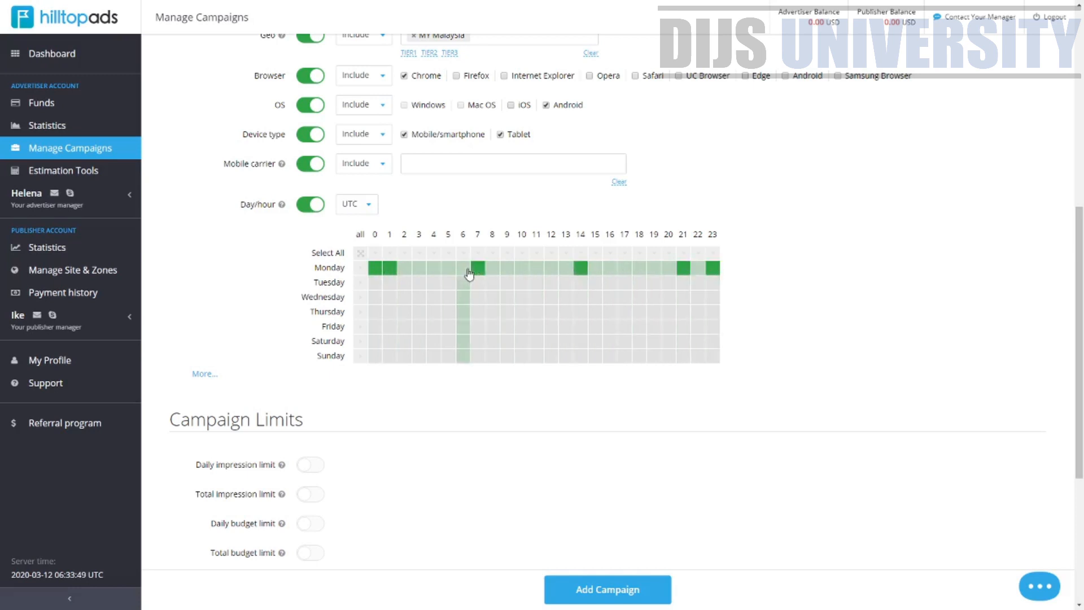
left_click(463, 268)
left_click(409, 269)
left_click(419, 269)
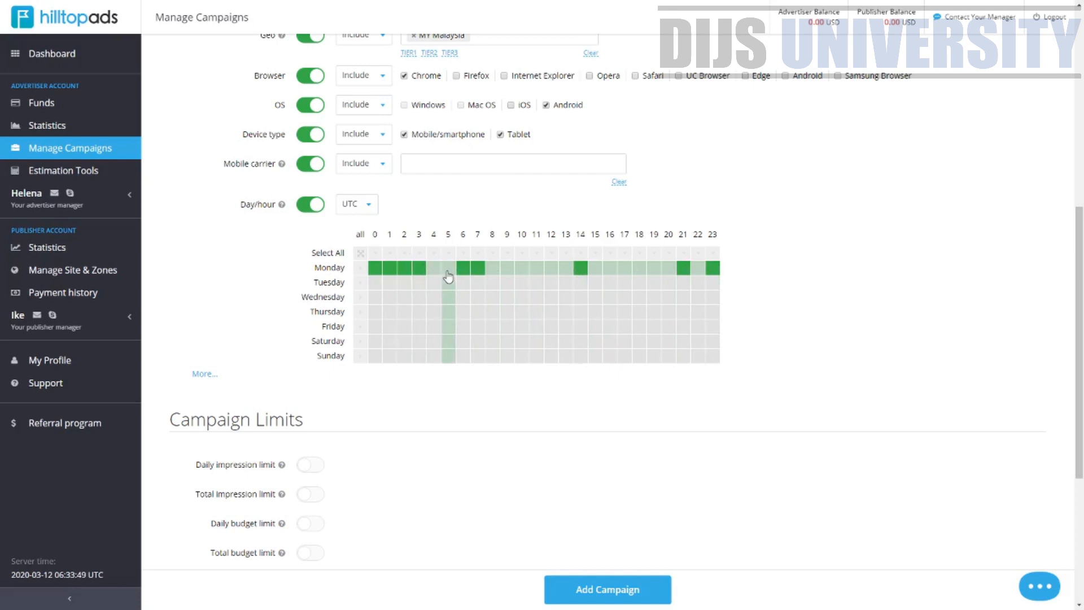
left_click(492, 269)
left_click(433, 269)
left_click(448, 269)
left_click(536, 268)
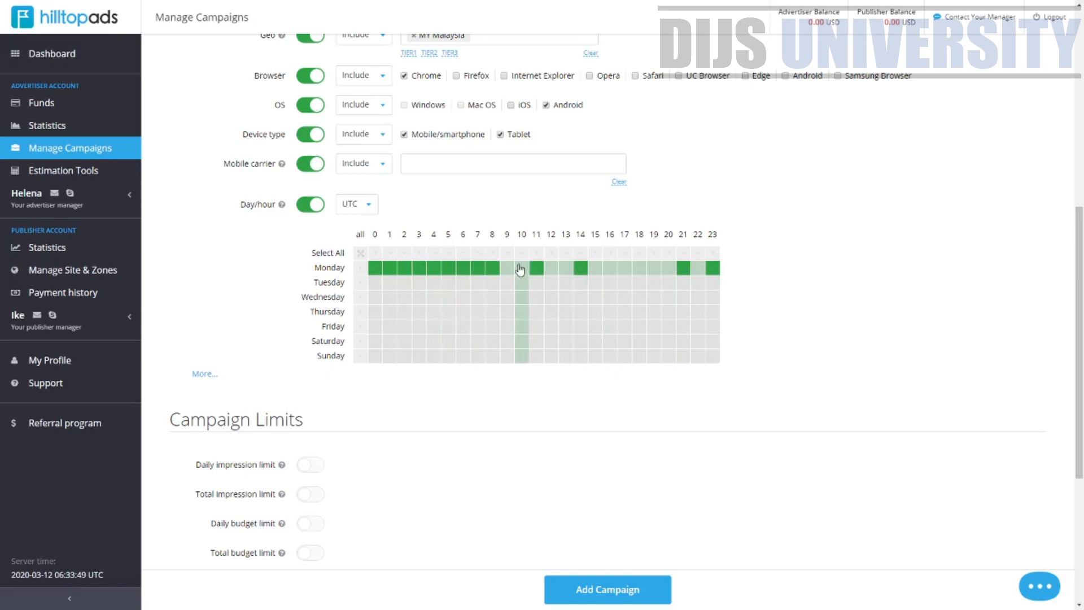
left_click(507, 268)
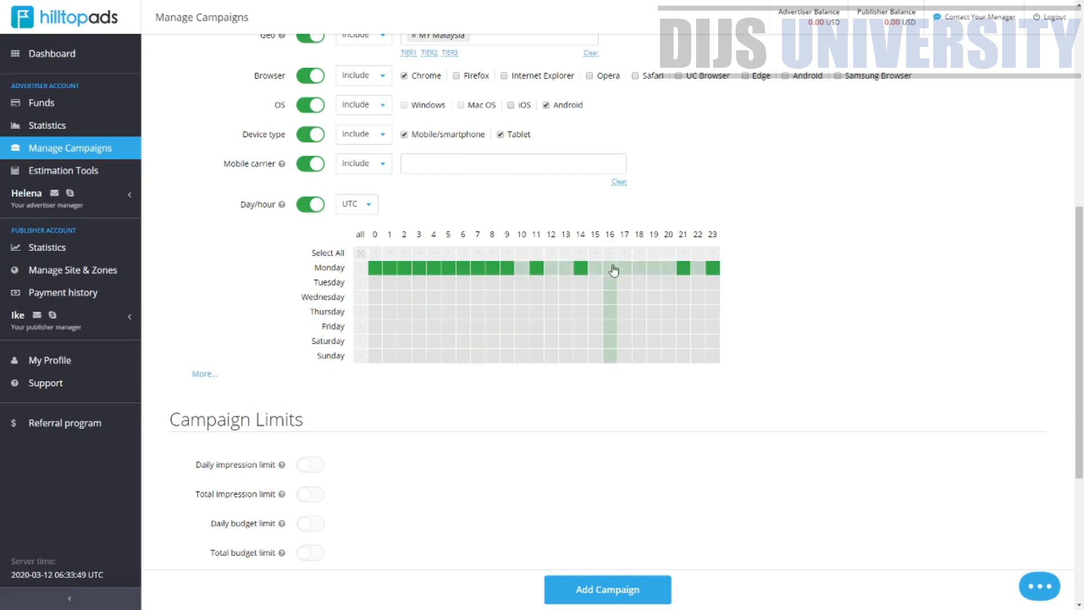
left_click(595, 269)
left_click(669, 268)
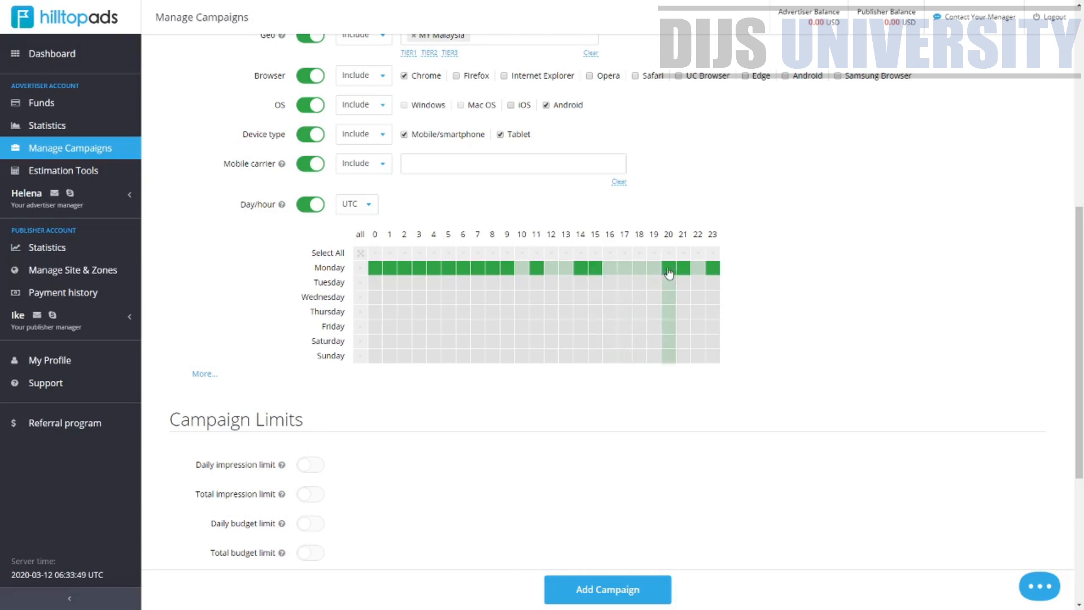
left_click(309, 209)
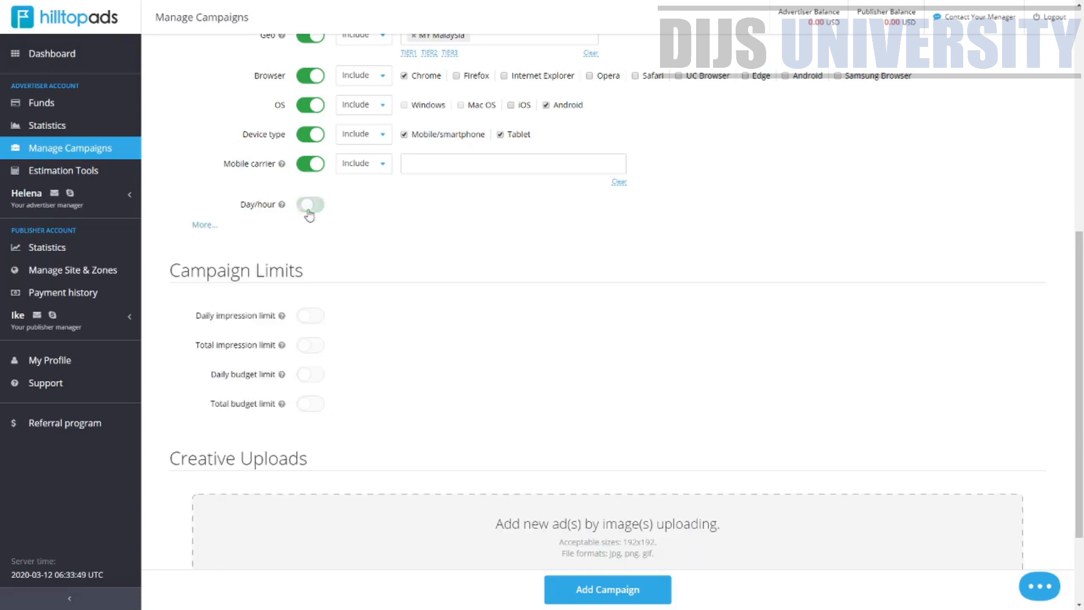
Expand the additional targeting options and examine Language, IP Range, OS Versions and Brand mobile device
left_click(204, 225)
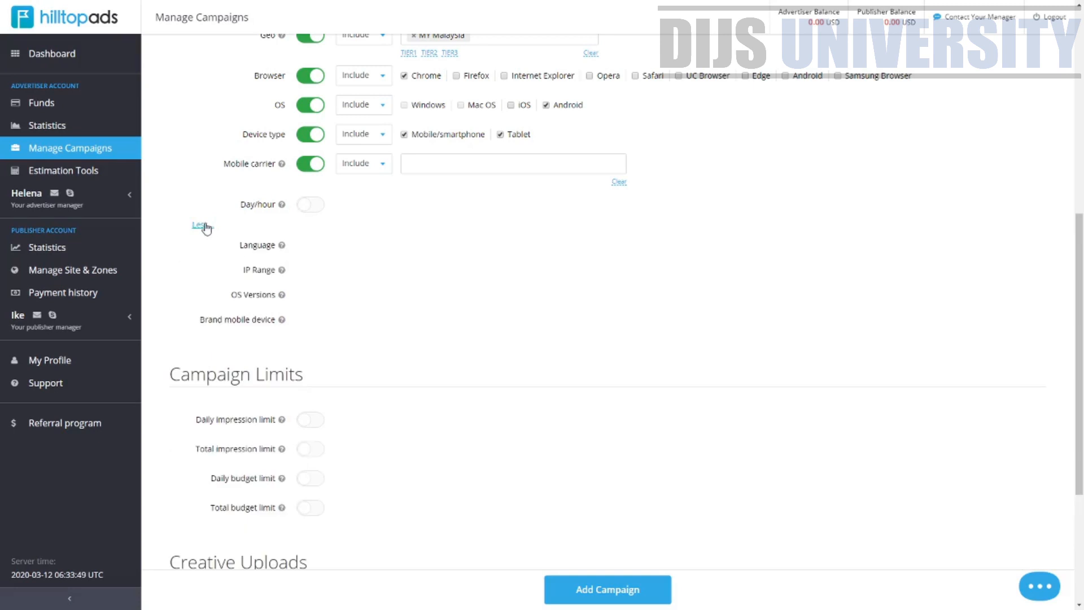
mouse_move(283, 246)
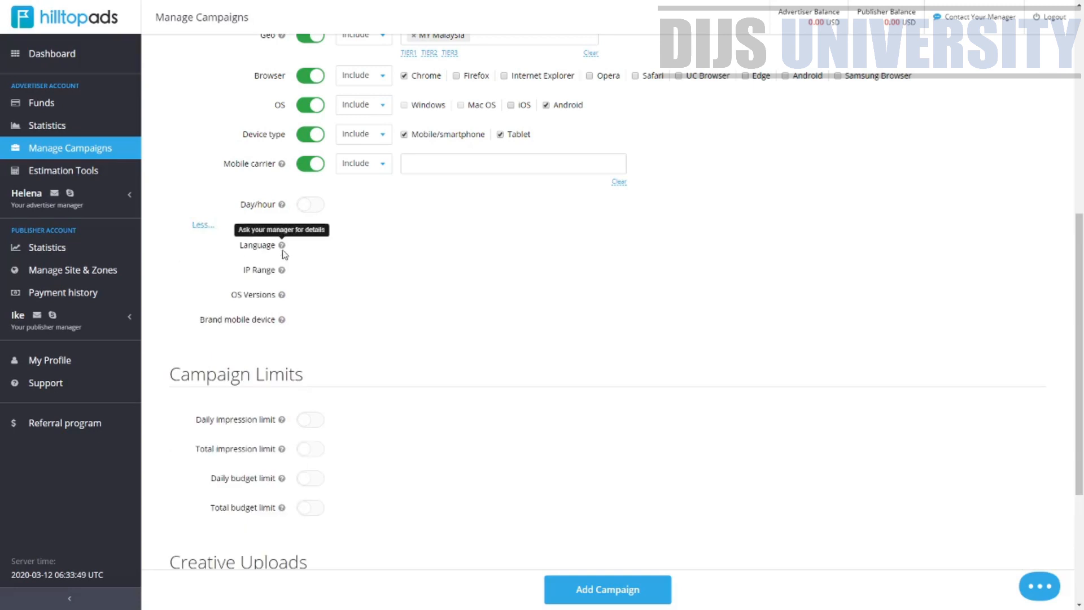
left_click_drag(244, 270, 276, 298)
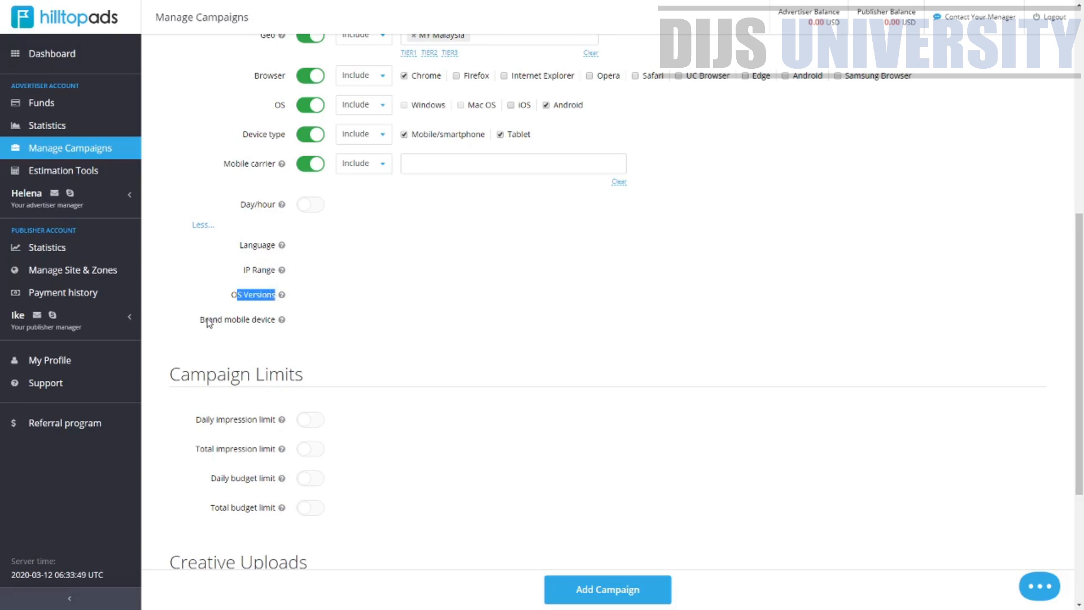
left_click_drag(209, 322, 275, 323)
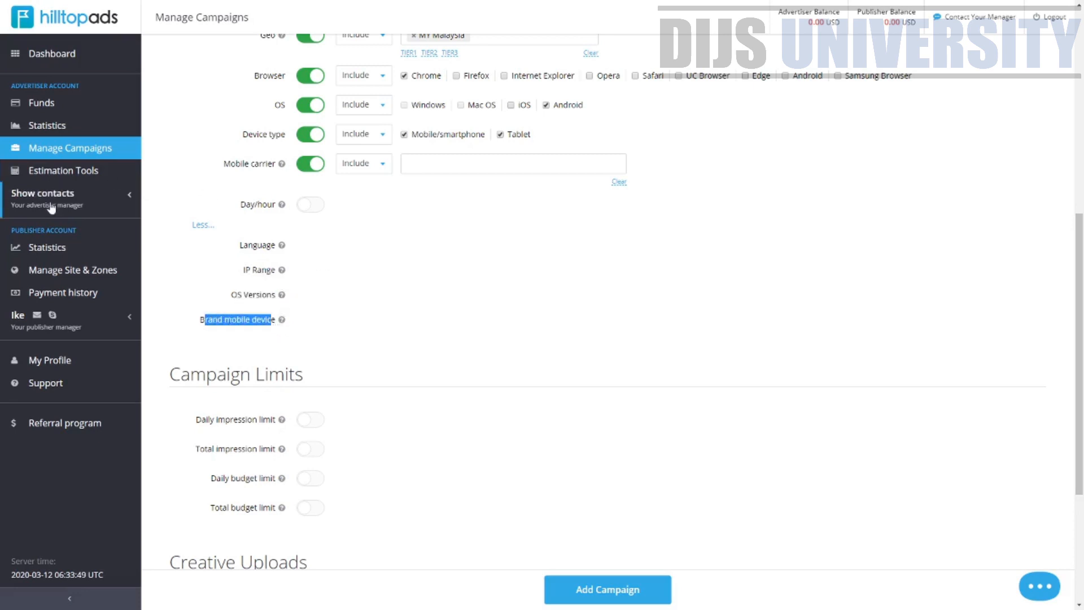
Try toggling the daily and total impression limits on and off in Campaign Limits
scroll(363, 321, "down", 4)
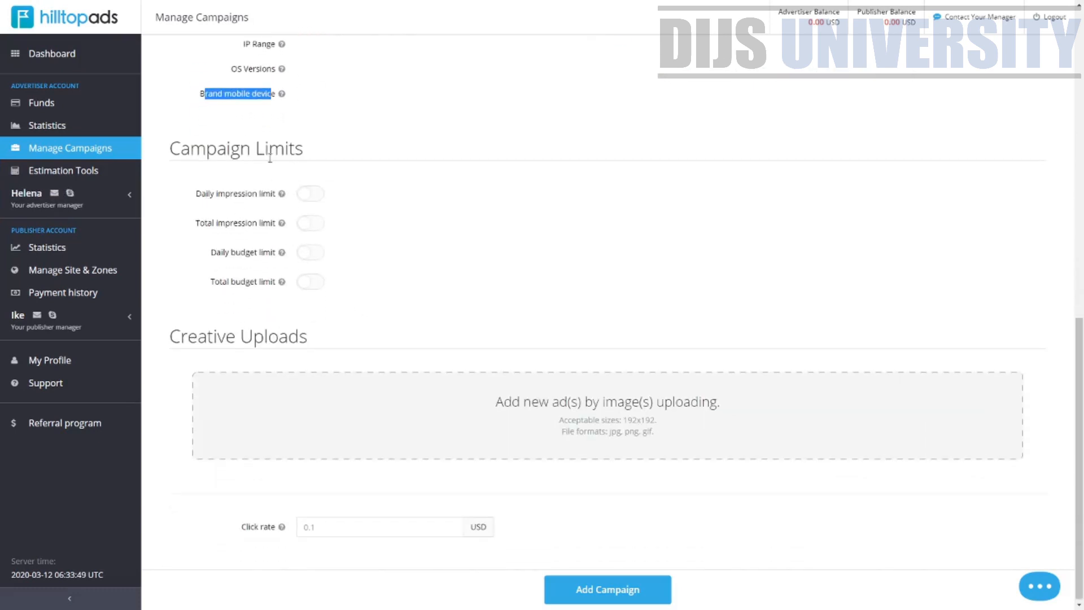
left_click_drag(206, 148, 303, 149)
left_click(305, 196)
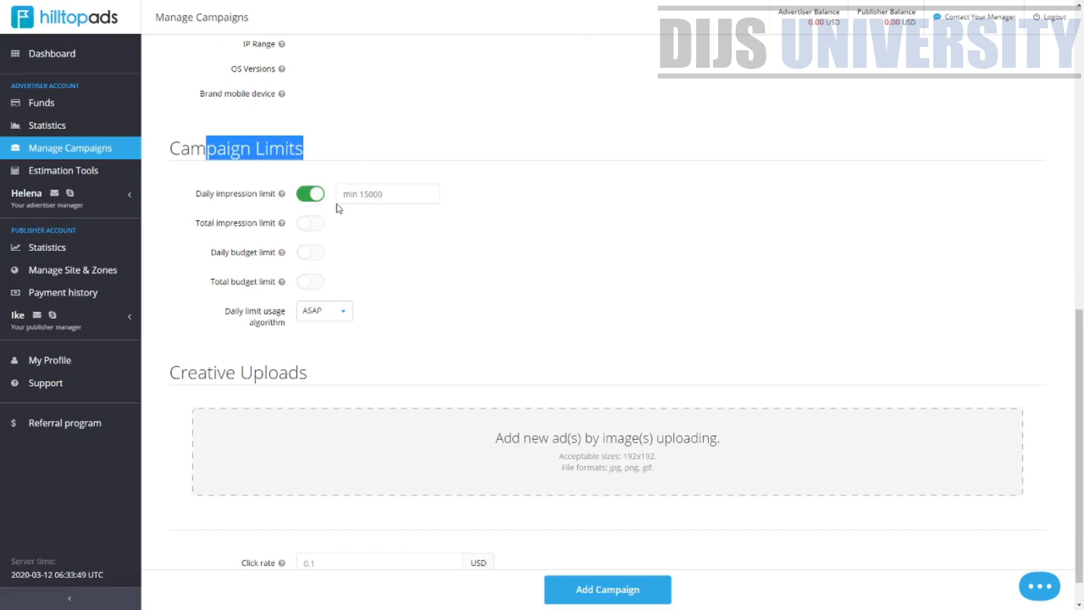
left_click(296, 192)
left_click(309, 202)
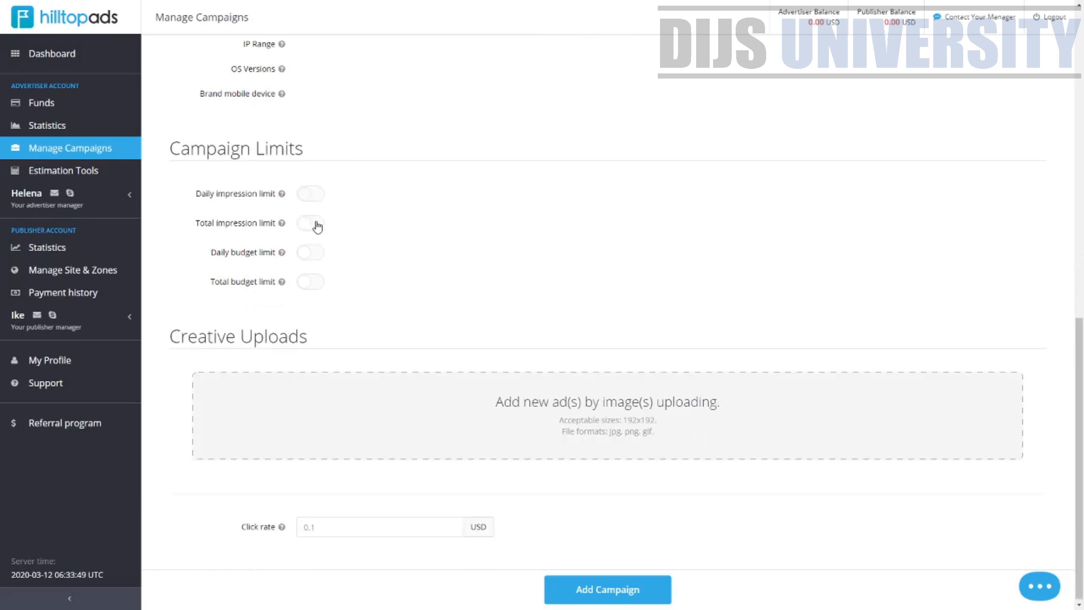
left_click(314, 222)
left_click(307, 226)
Turn on the daily and total budget limits and set the daily budget limit to 10 USD
left_click(310, 253)
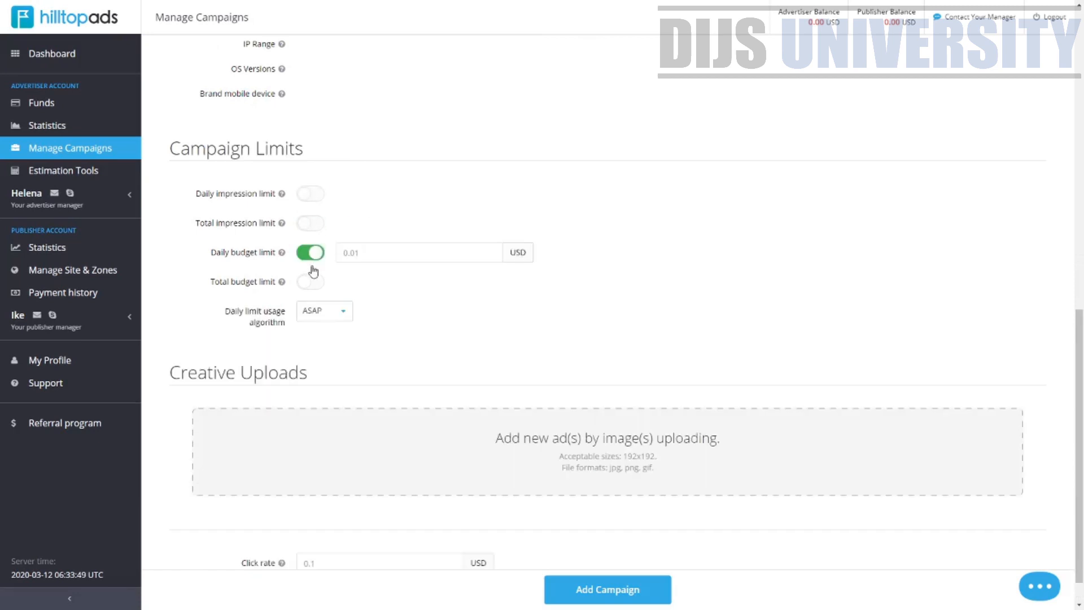
left_click(310, 281)
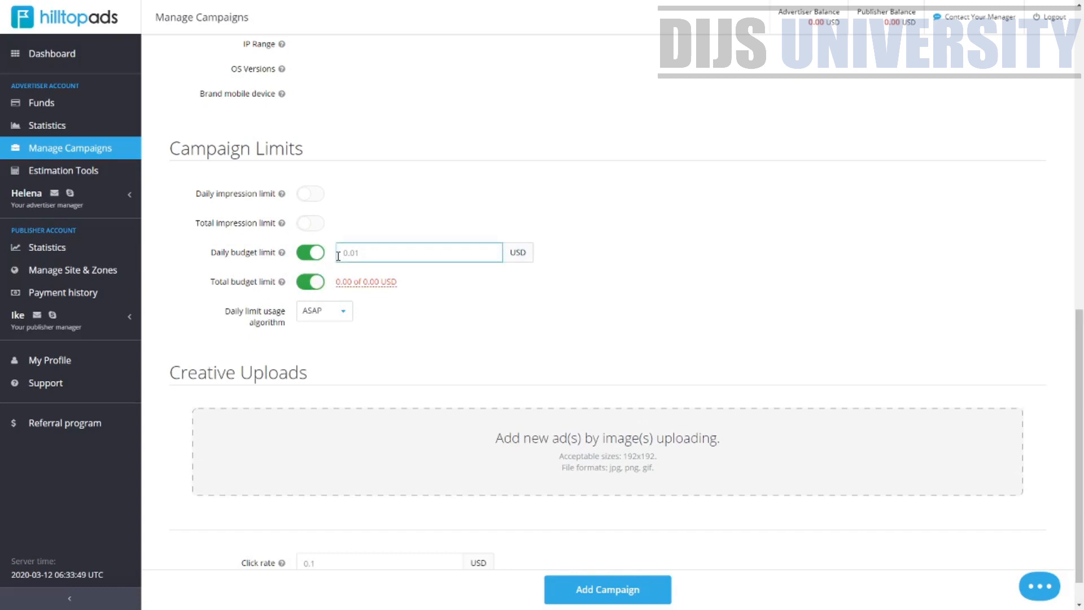
type("10")
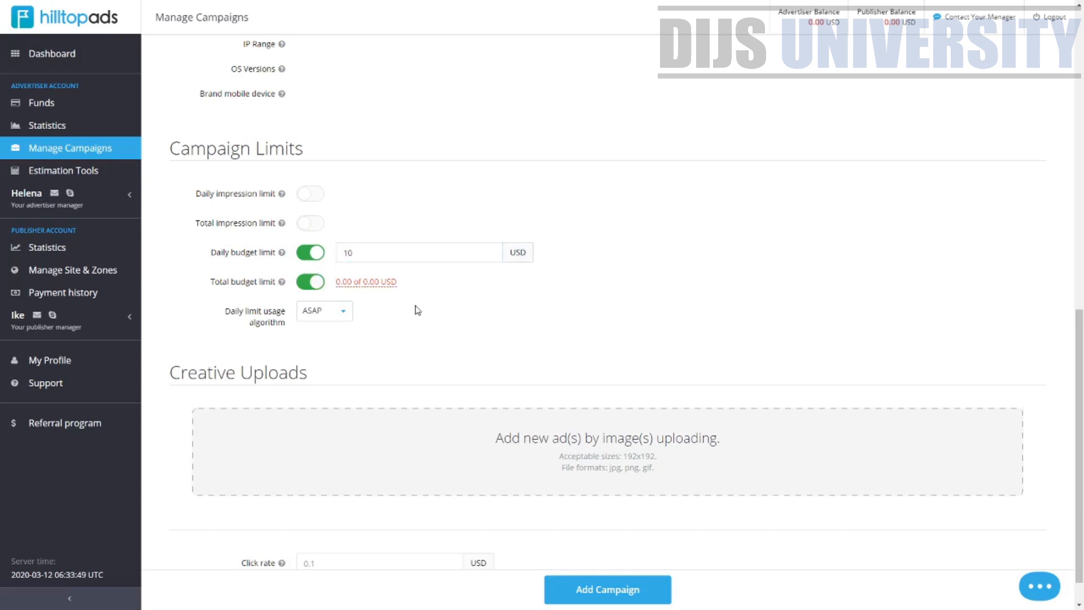
Set the total budget limit to 100 USD
left_click(387, 284)
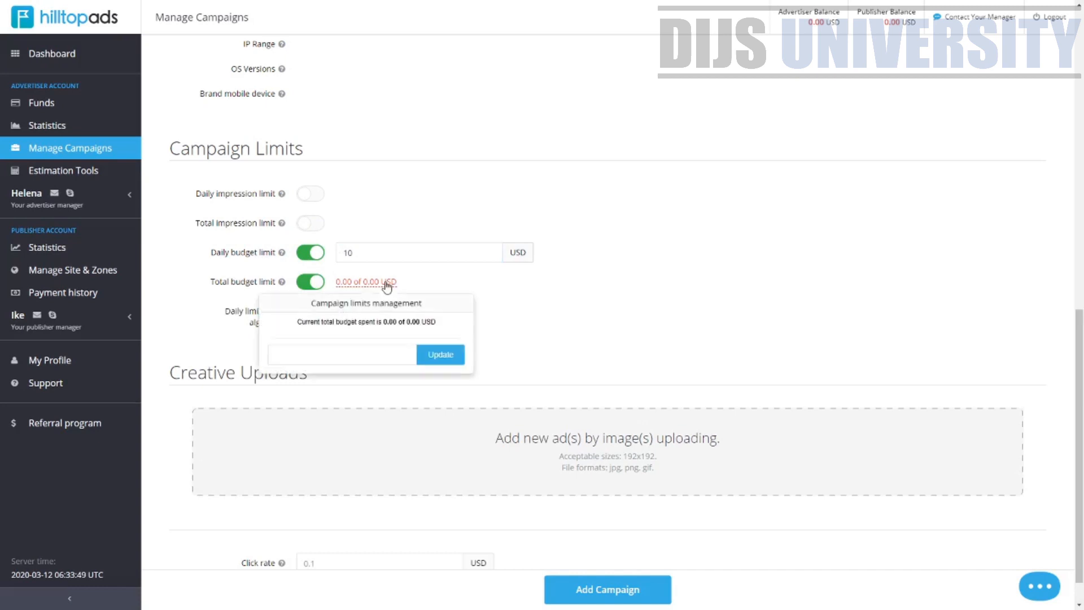
left_click(353, 355)
type("100")
left_click(461, 358)
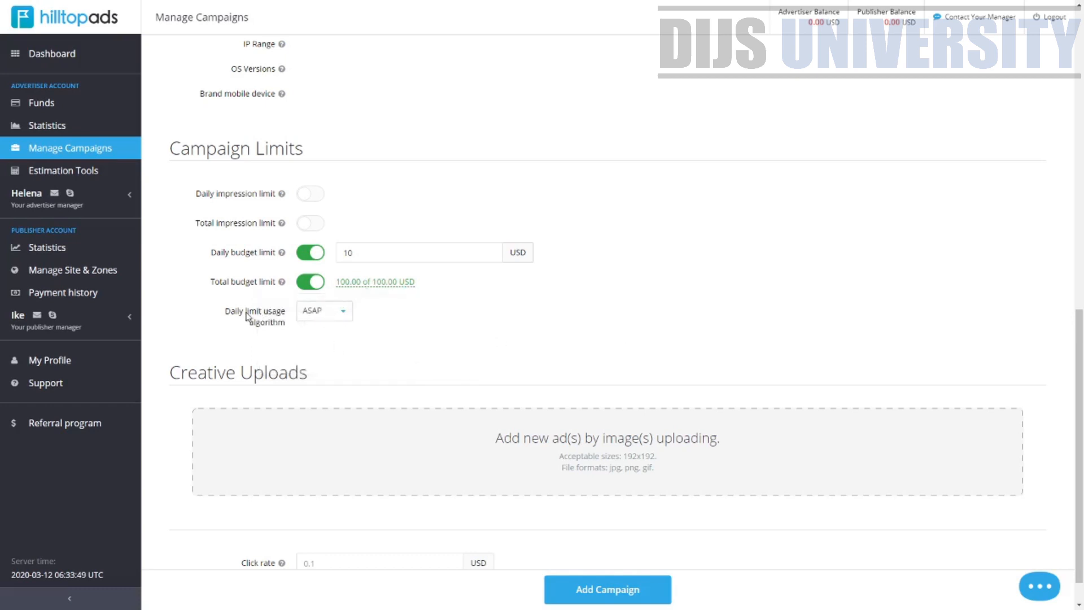
Set the daily limit usage algorithm to ASAP
left_click_drag(244, 311, 277, 322)
left_click(341, 313)
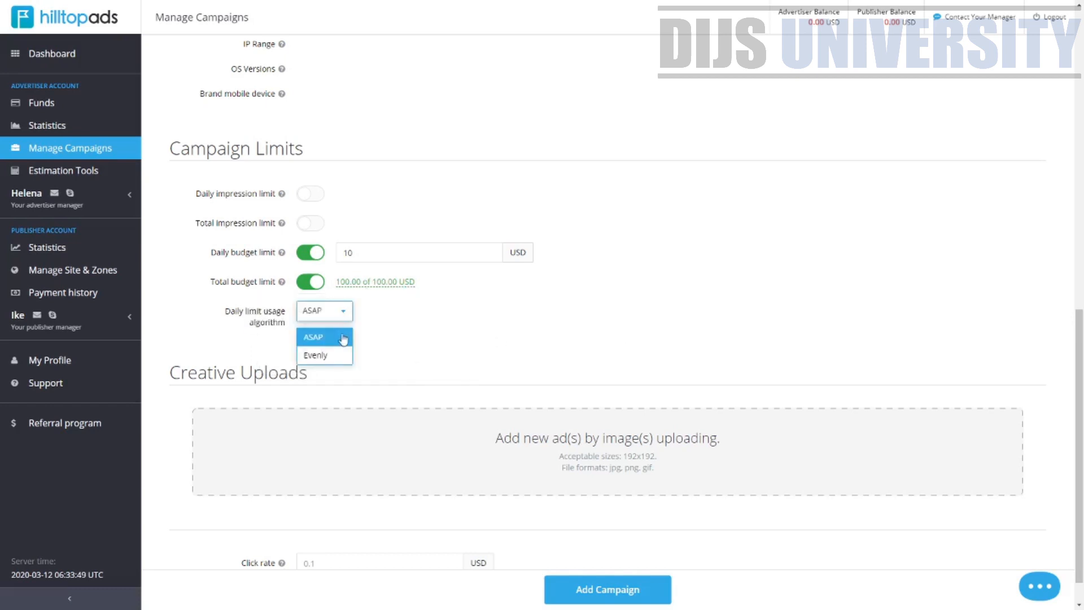
left_click(343, 338)
scroll(334, 297, "down", 1)
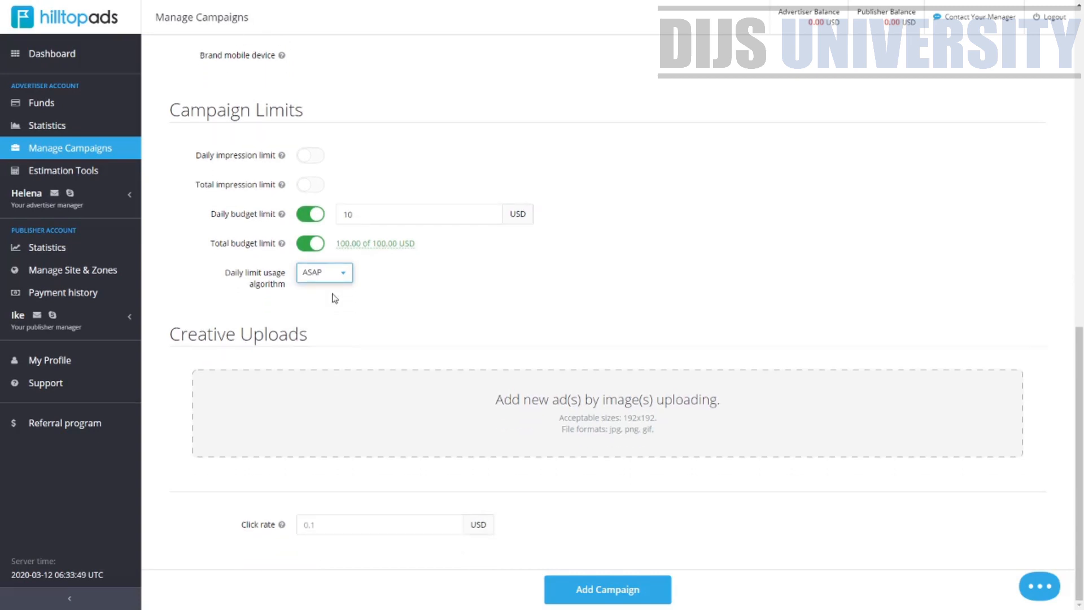
left_click(333, 277)
left_click(335, 317)
left_click(326, 276)
left_click(330, 299)
Upload a 192x192 icon image in Creative Uploads to add a new ad creative
left_click(571, 420)
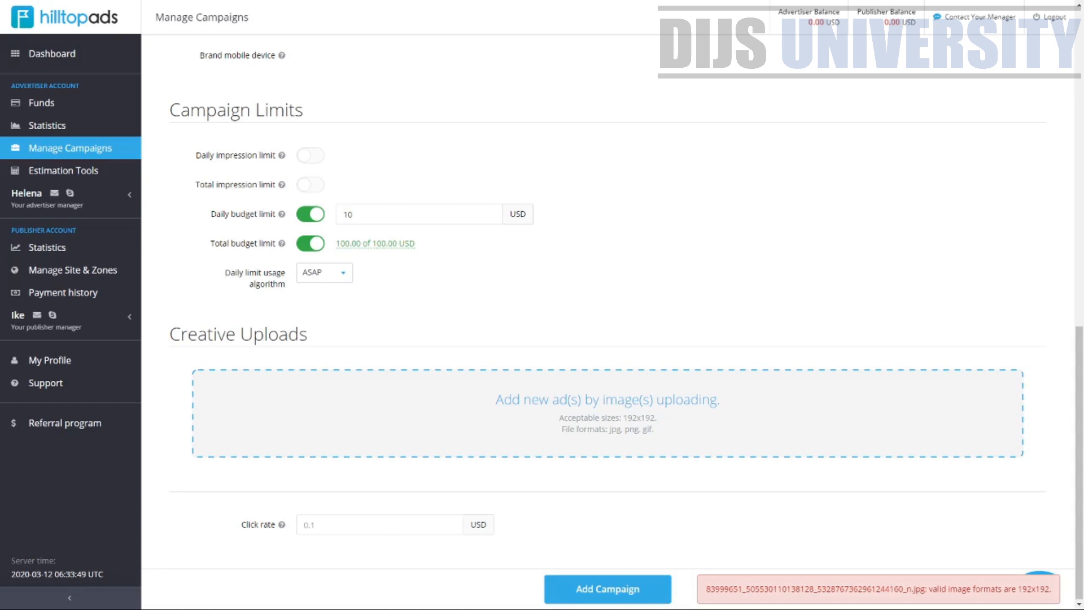
left_click(607, 435)
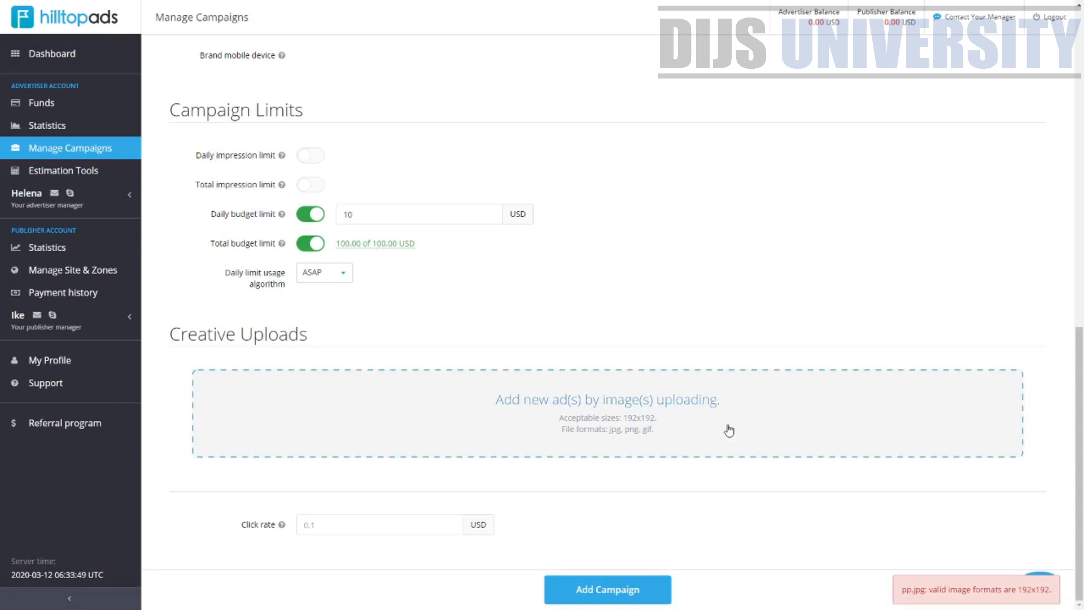
left_click(653, 423)
scroll(764, 447, "down", 8)
scroll(813, 406, "up", 6)
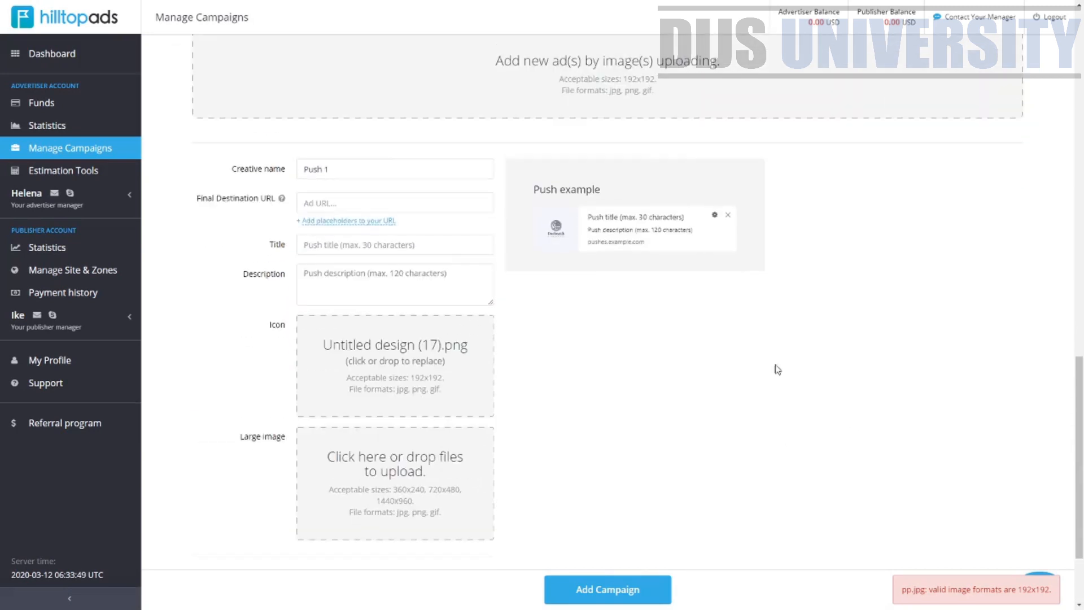
Set the creative name to Test
scroll(733, 350, "down", 2)
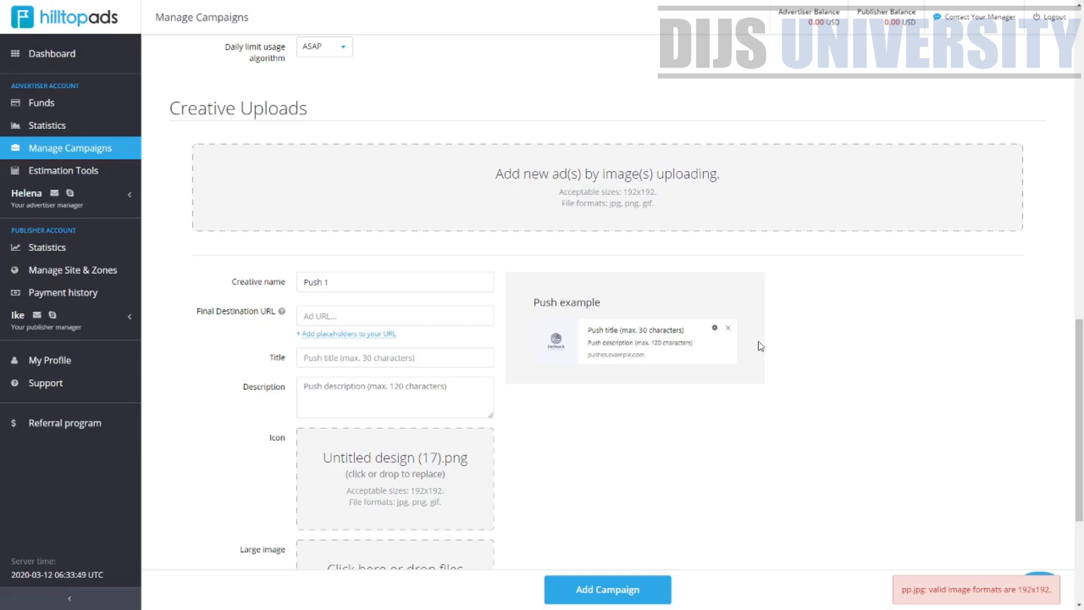
scroll(677, 350, "down", 2)
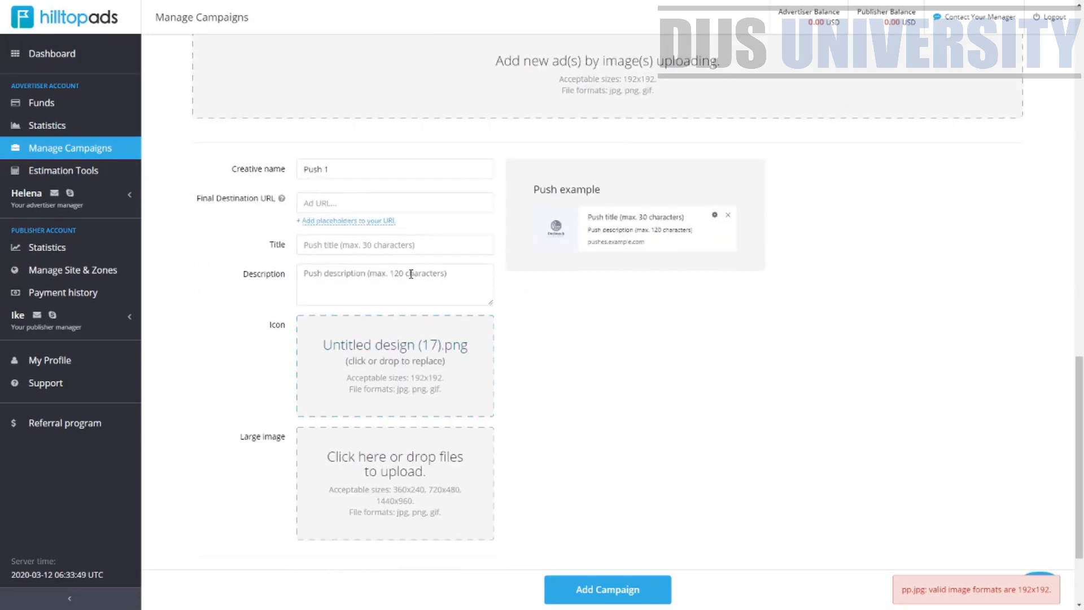
left_click_drag(368, 164, 229, 189)
type("Test")
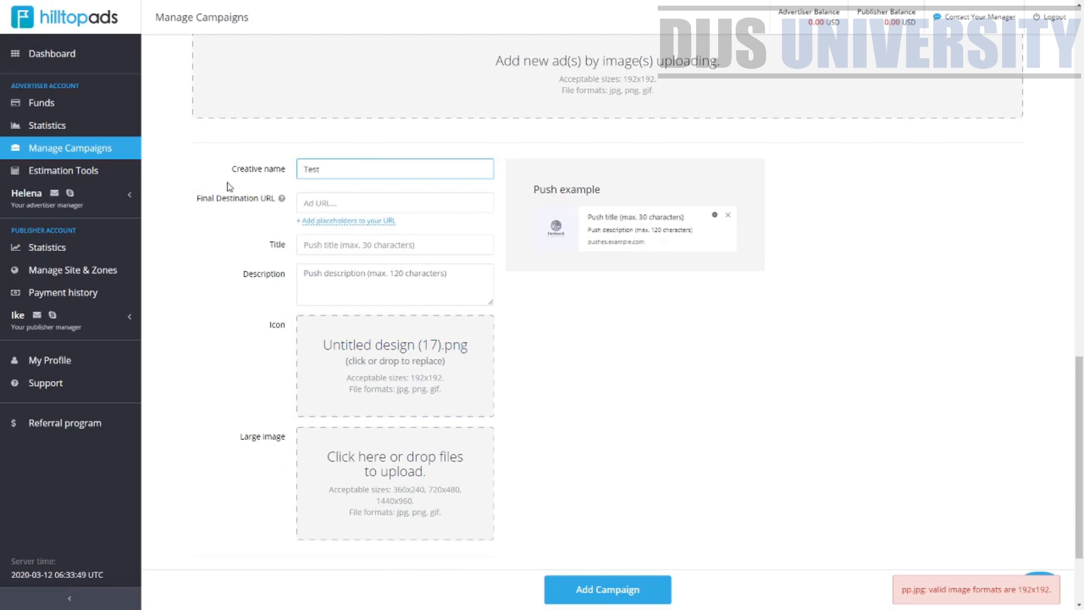
key("Tab")
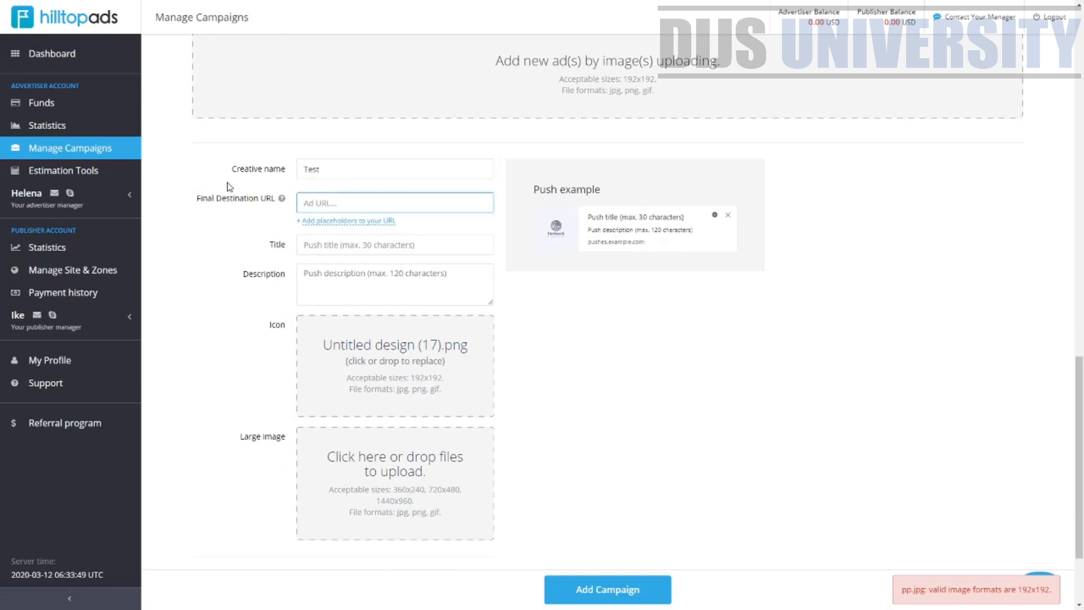
Set the push title to Test
left_click_drag(199, 199, 356, 198)
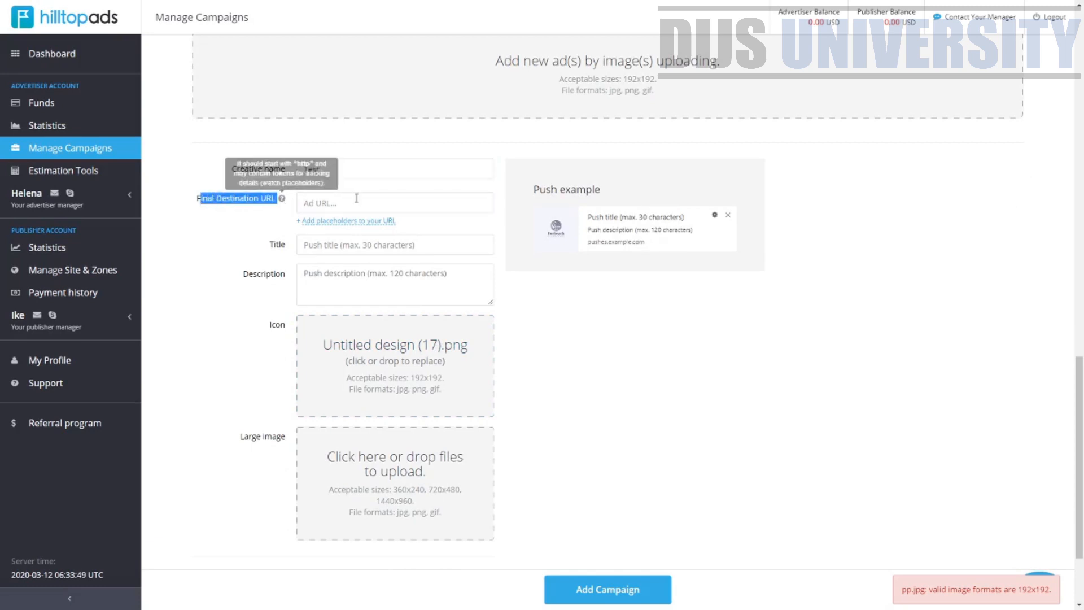
scroll(357, 198, "up", 4)
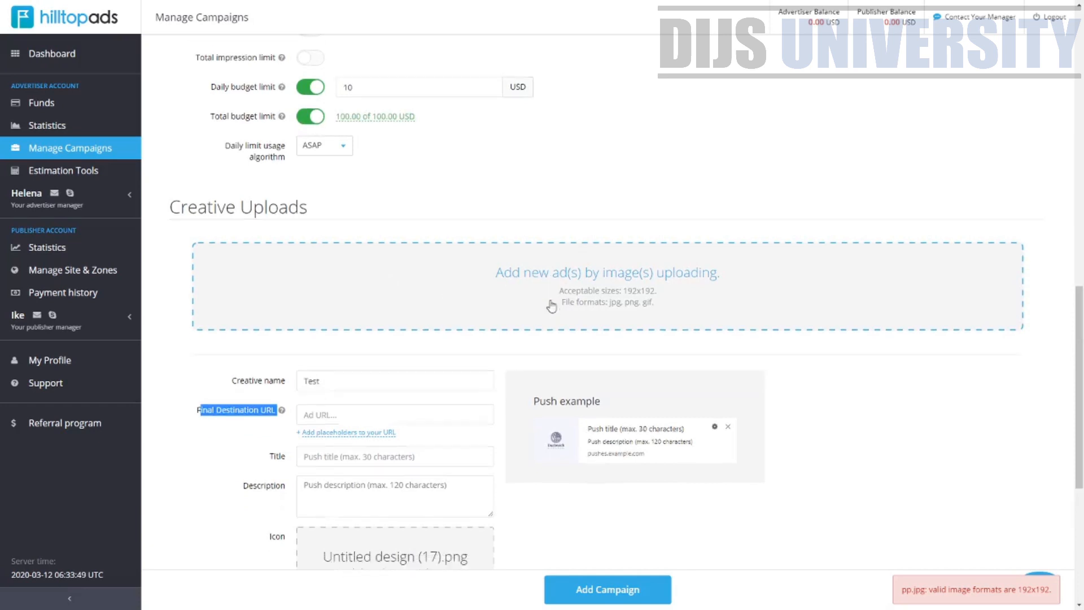
scroll(552, 306, "down", 5)
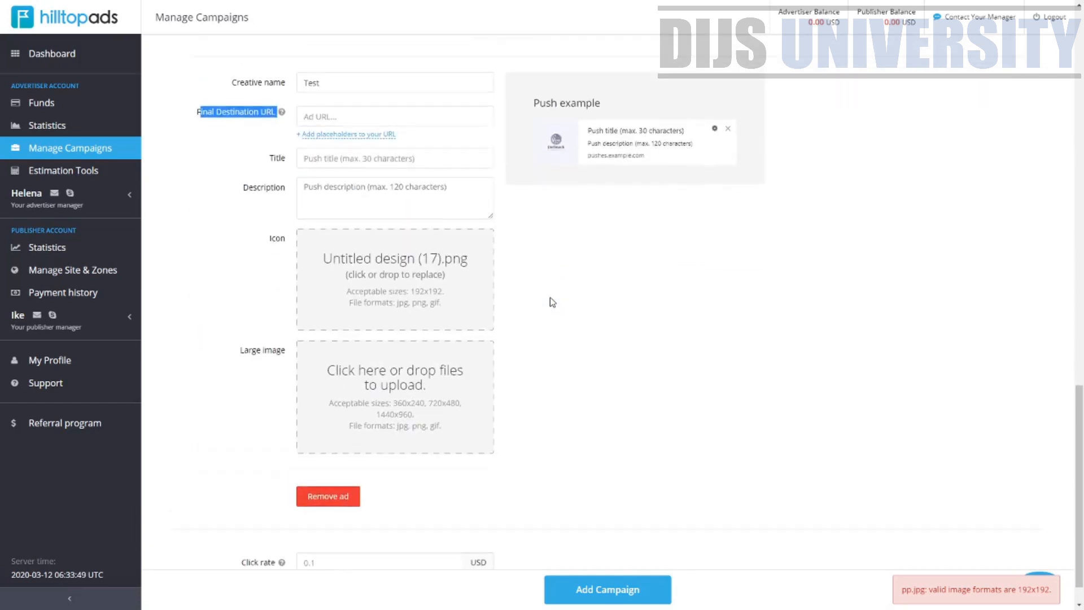
scroll(551, 302, "up", 3)
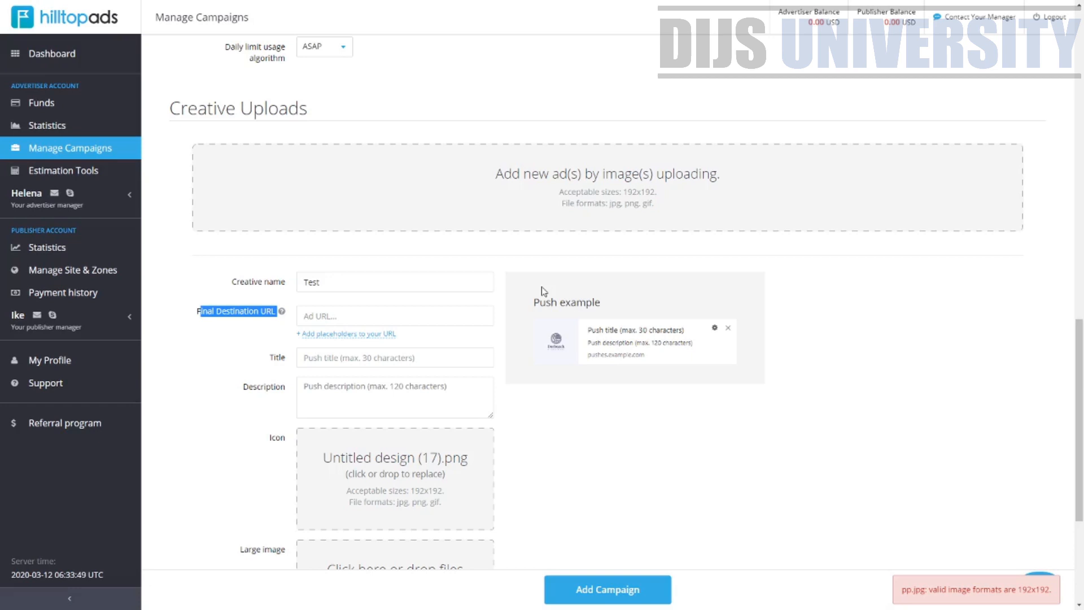
scroll(312, 371, "up", 2)
scroll(346, 341, "down", 2)
scroll(345, 341, "down", 2)
left_click(338, 248)
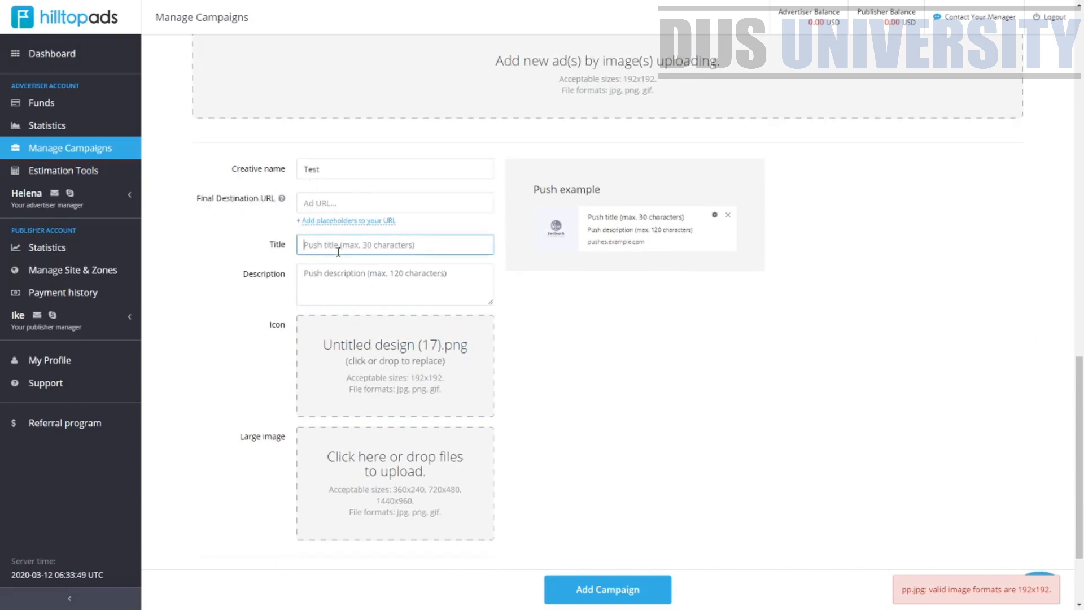
type("Test")
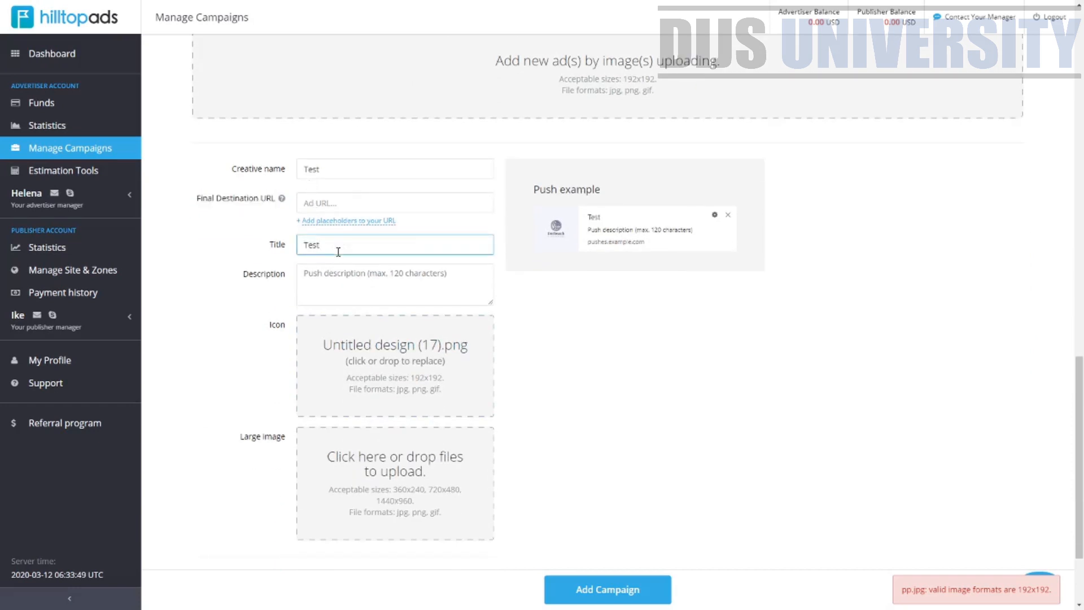
Set the push description to Test 123
left_click(350, 281)
type("Te")
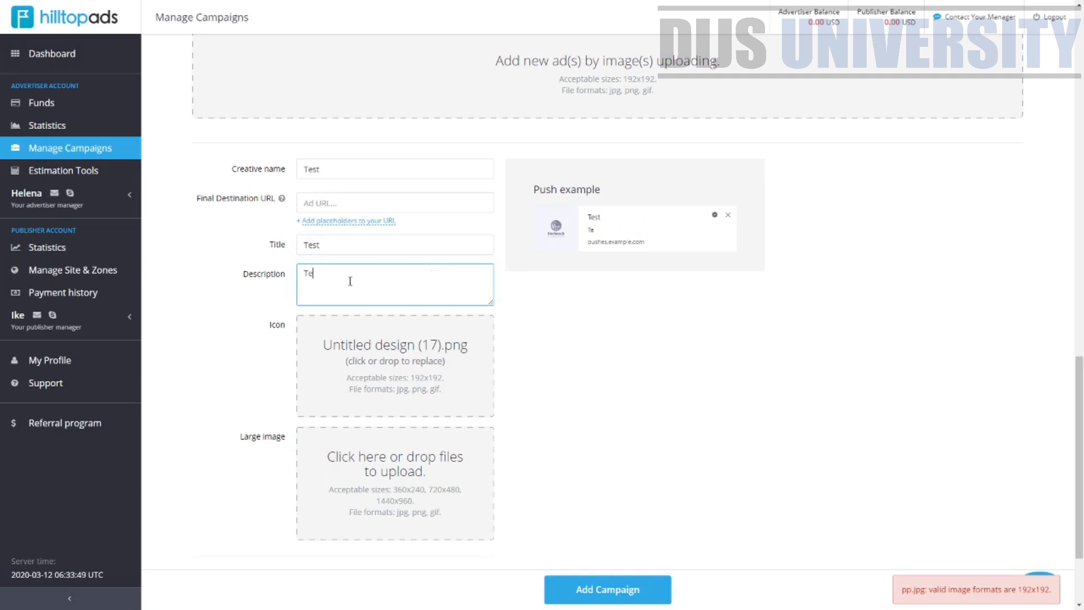
type("st 123")
left_click_drag(655, 244, 587, 246)
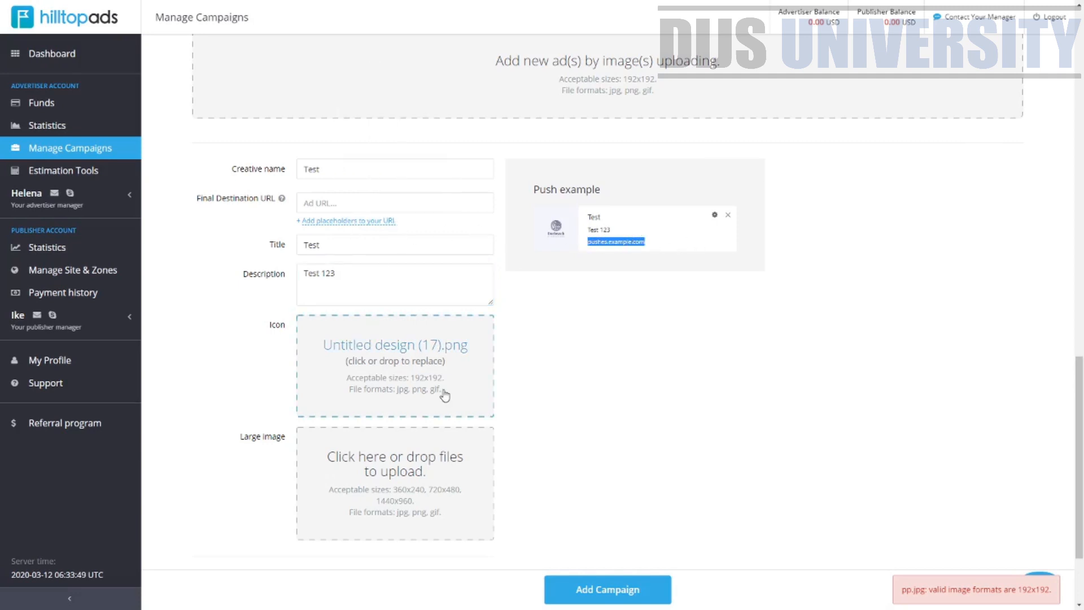
Switch to Canva and create a new custom-size design of 360 × 240 px
left_click(419, 350)
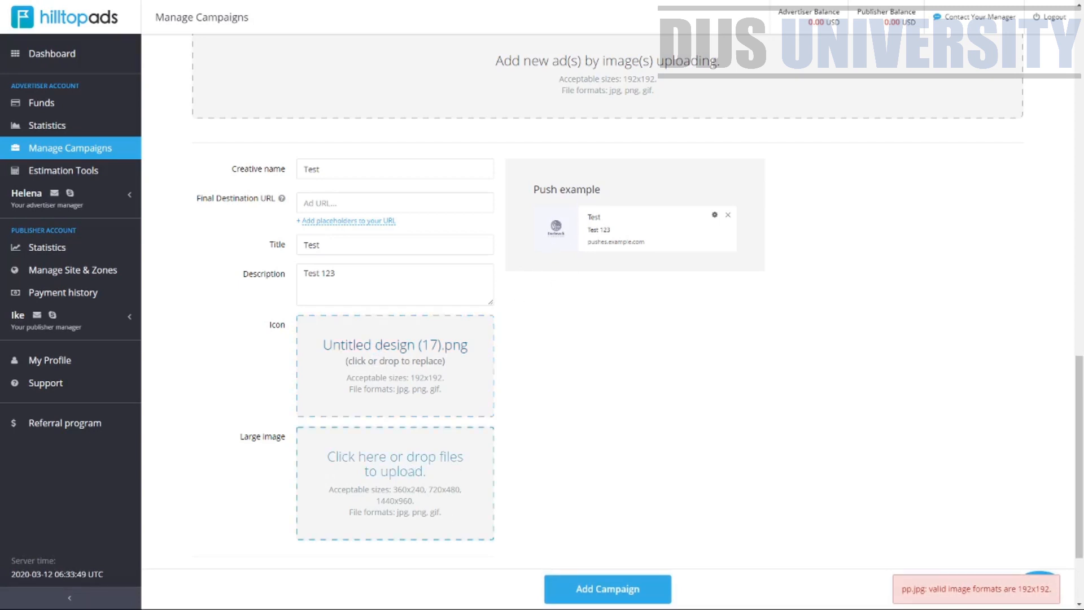
left_click(450, 290)
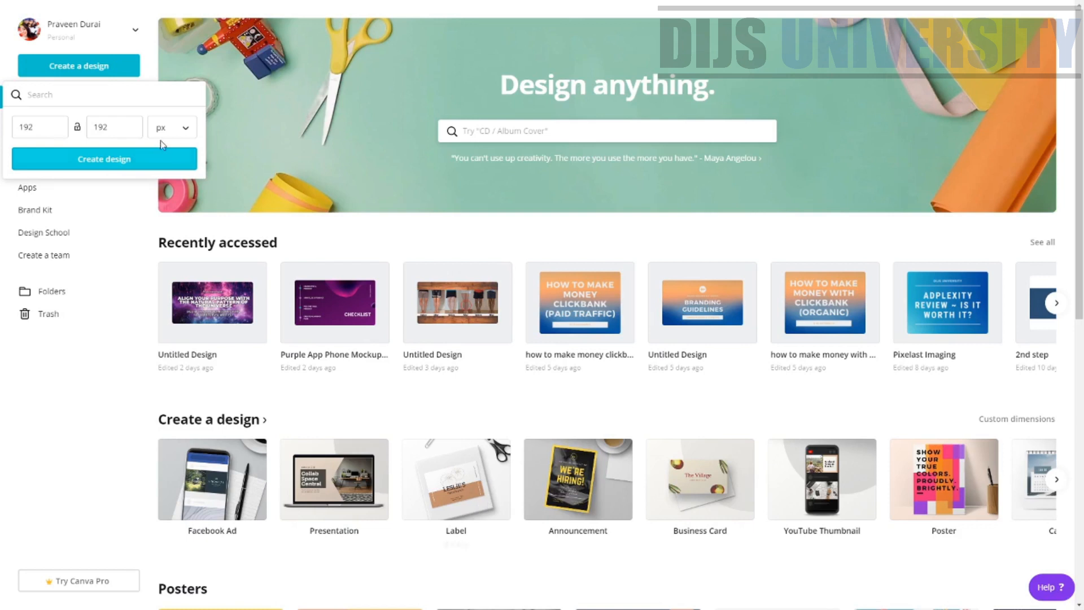
left_click(107, 382)
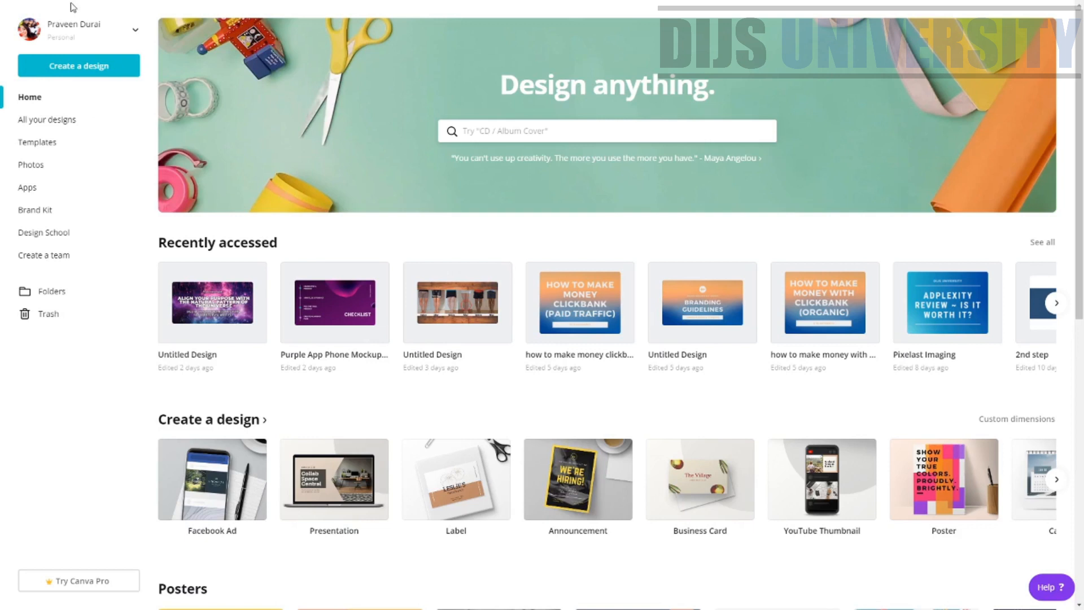
left_click(75, 74)
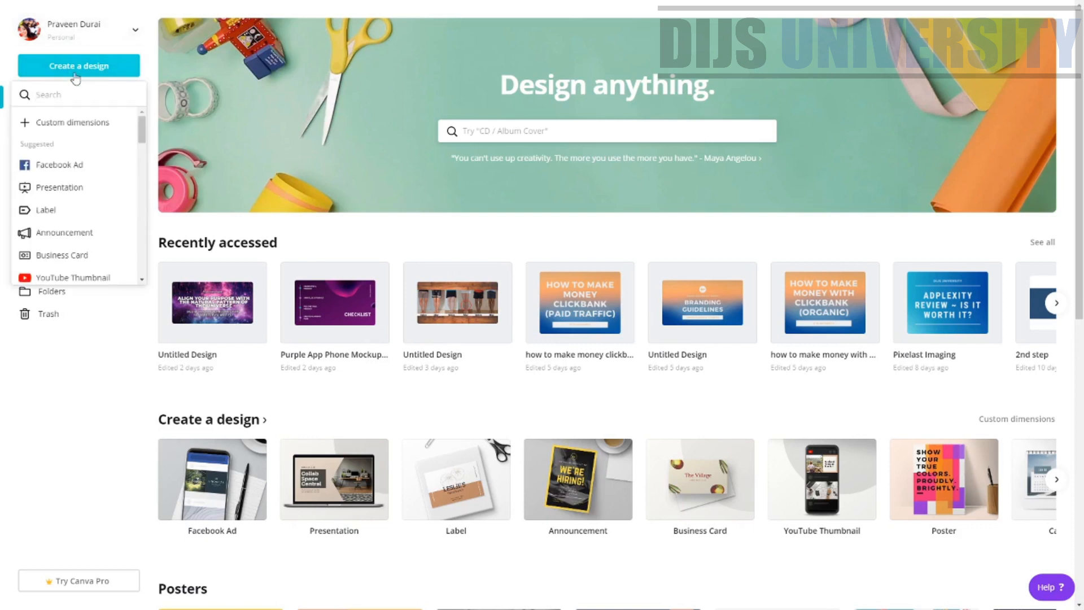
left_click(92, 123)
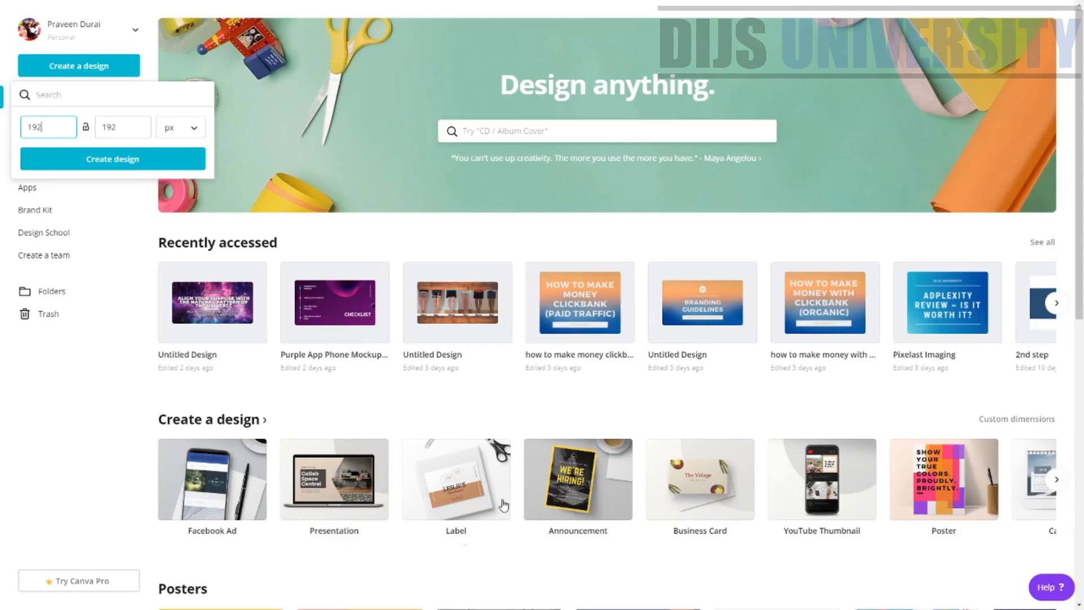
key("BackSpace")
key("BackSpace")
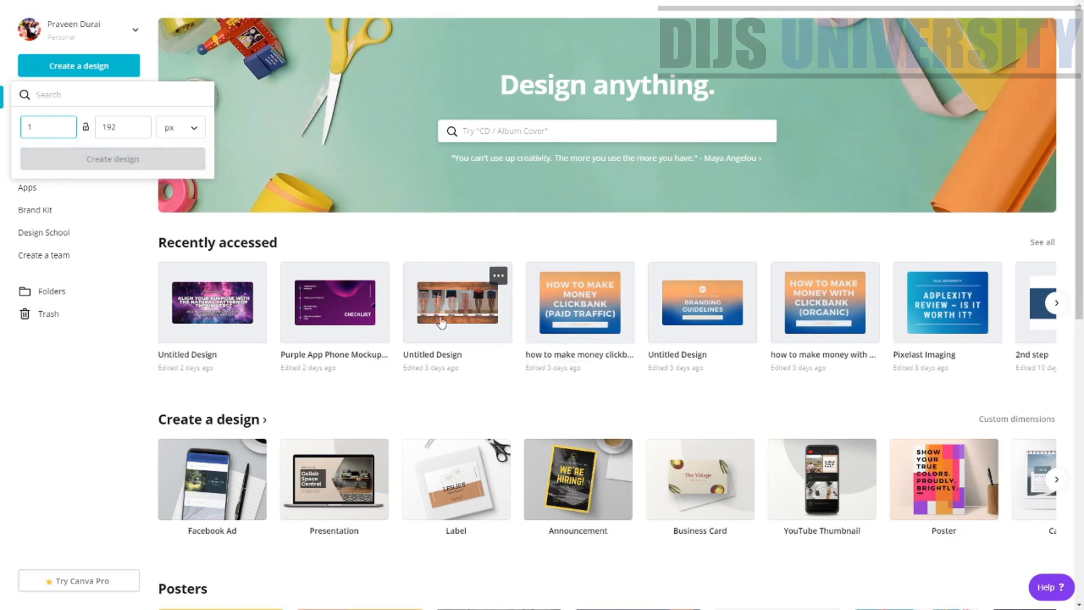
key("BackSpace")
type("360")
key("Tab")
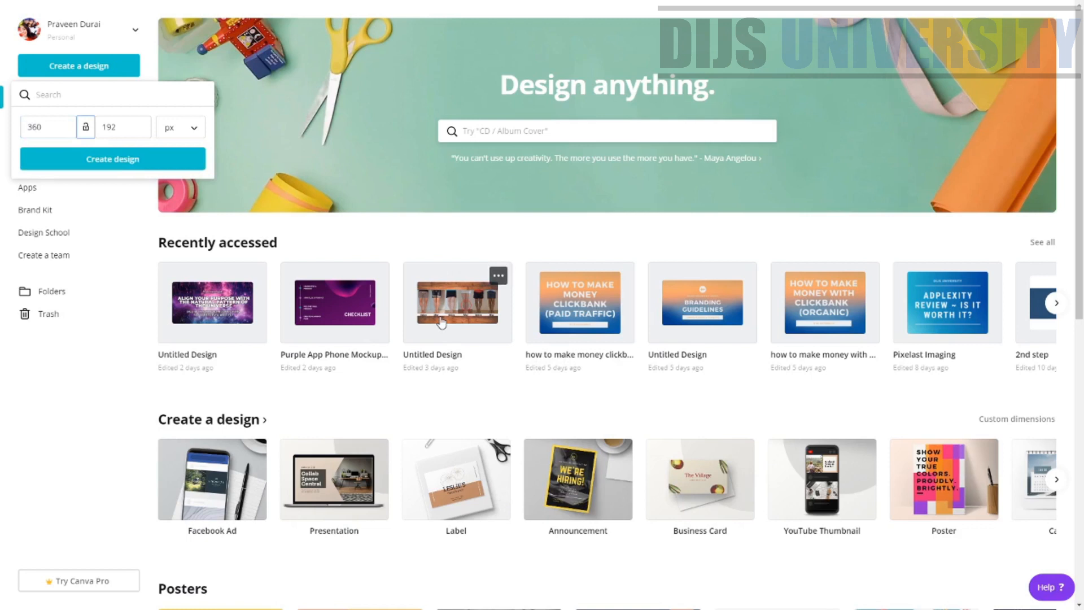
left_click(128, 123)
key("BackSpace")
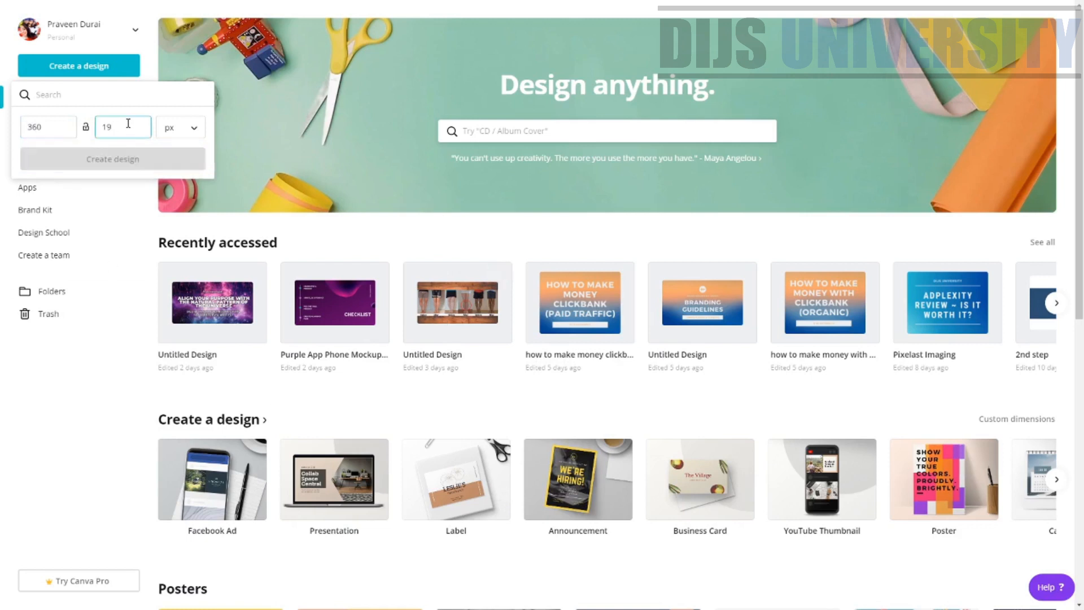
key("BackSpace")
key("BackSpace")
type("240")
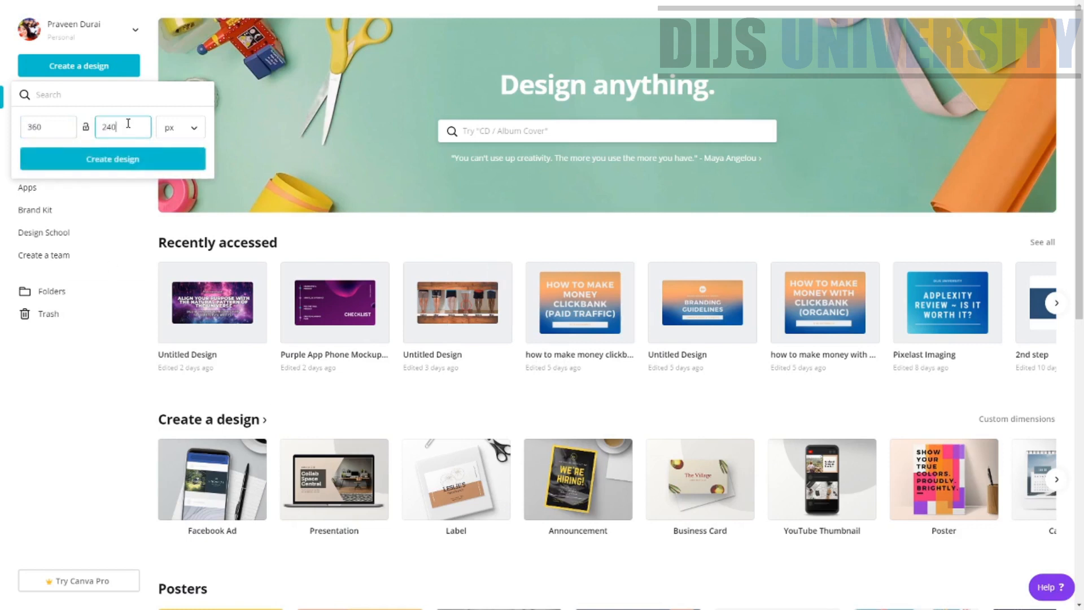
left_click(180, 161)
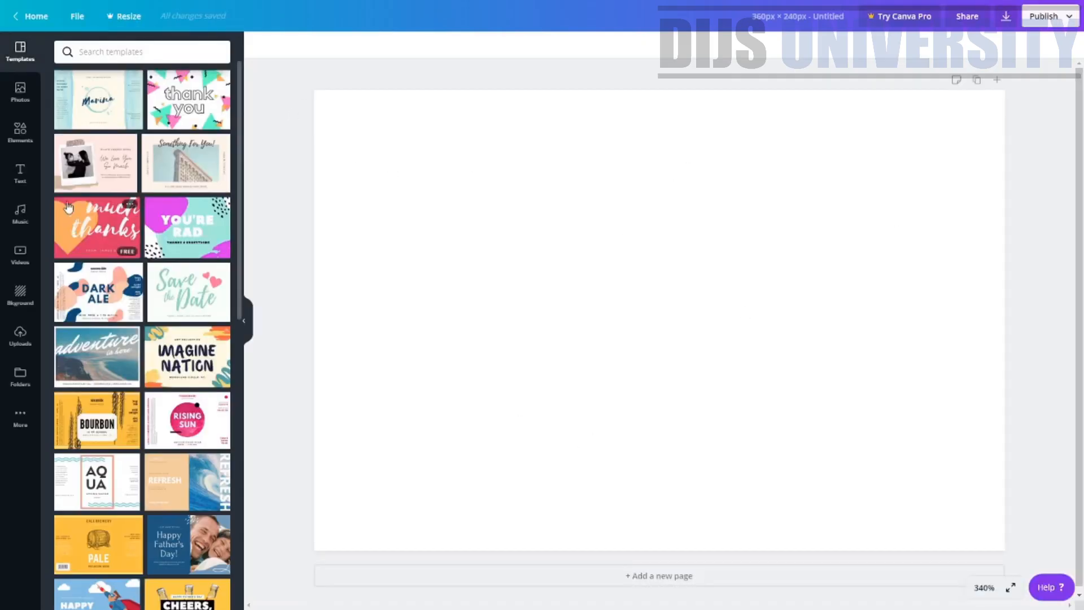
Apply the Marina water label template and delete all of its text and graphic elements
left_click(72, 110)
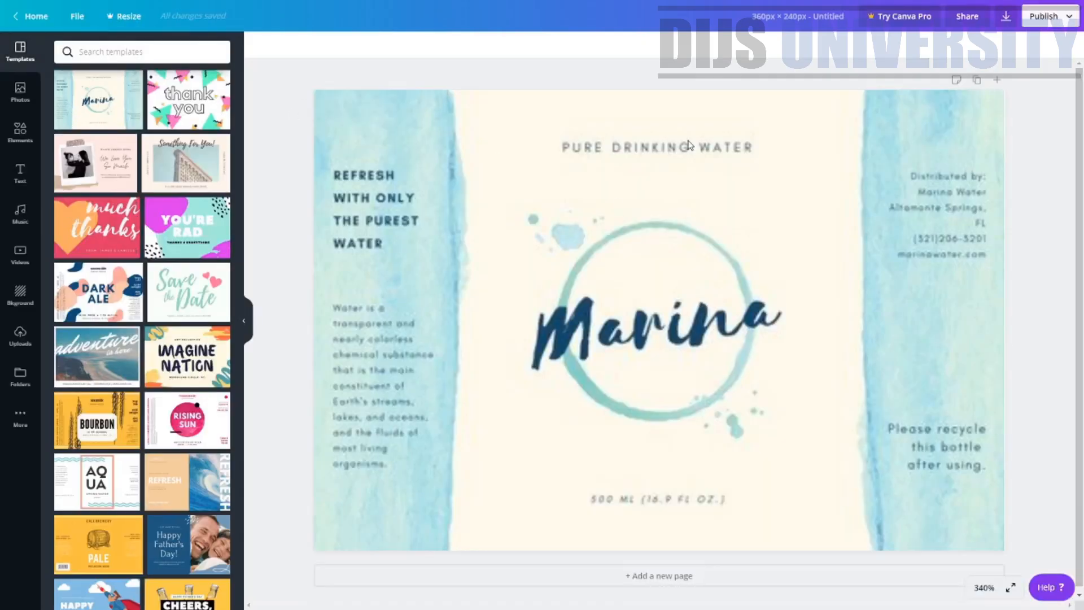
left_click(855, 345)
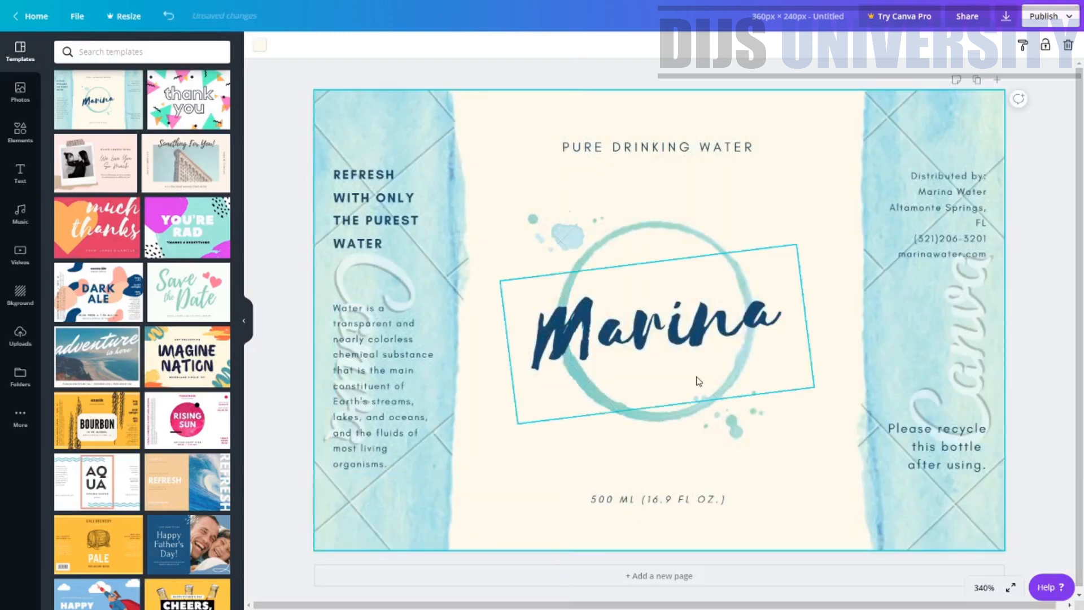
key("Delete")
left_click(802, 549)
key("Delete")
left_click(634, 440)
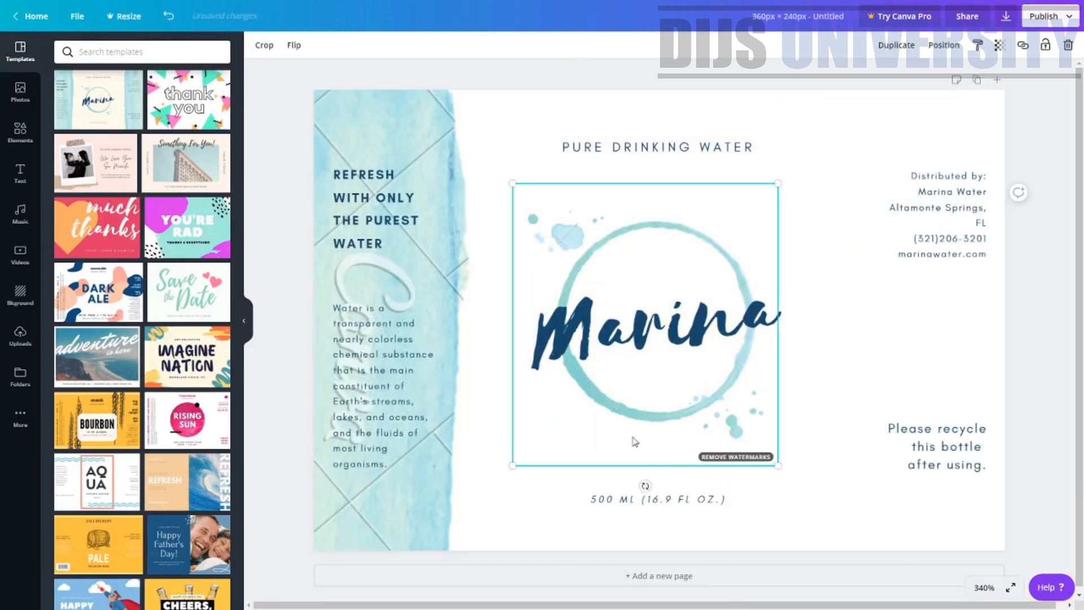
key("Delete")
left_click(436, 308)
key("Delete")
left_click(406, 226)
key("Delete")
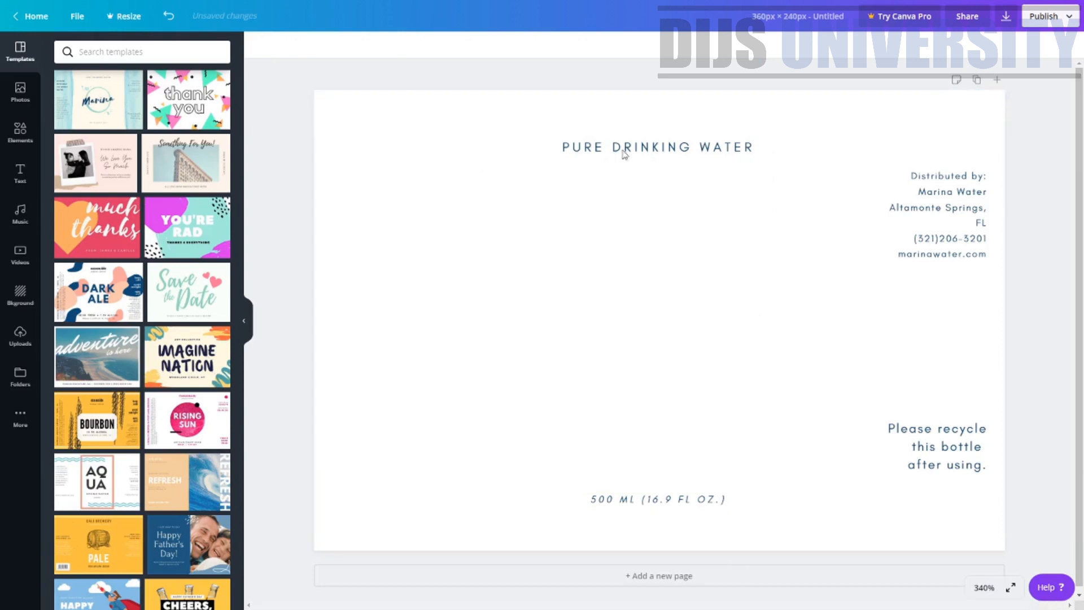
left_click(633, 148)
key("Delete")
left_click(951, 223)
key("Delete")
left_click(951, 432)
key("Delete")
key("Escape")
key("Delete")
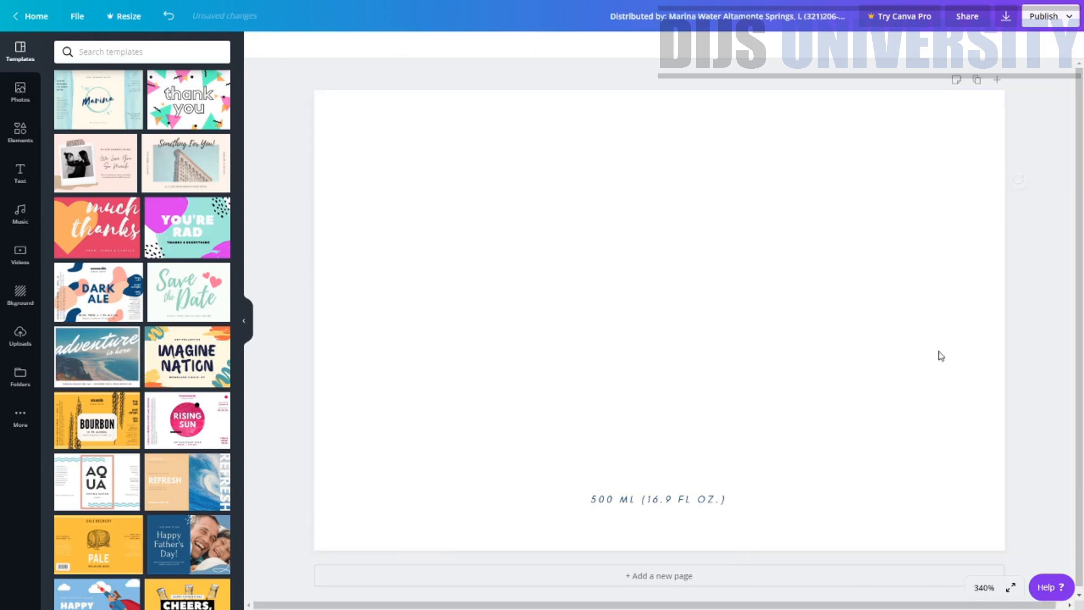
left_click(673, 508)
key("Delete")
Place the uploaded Dorbeach logo image onto the blank canvas
left_click(17, 347)
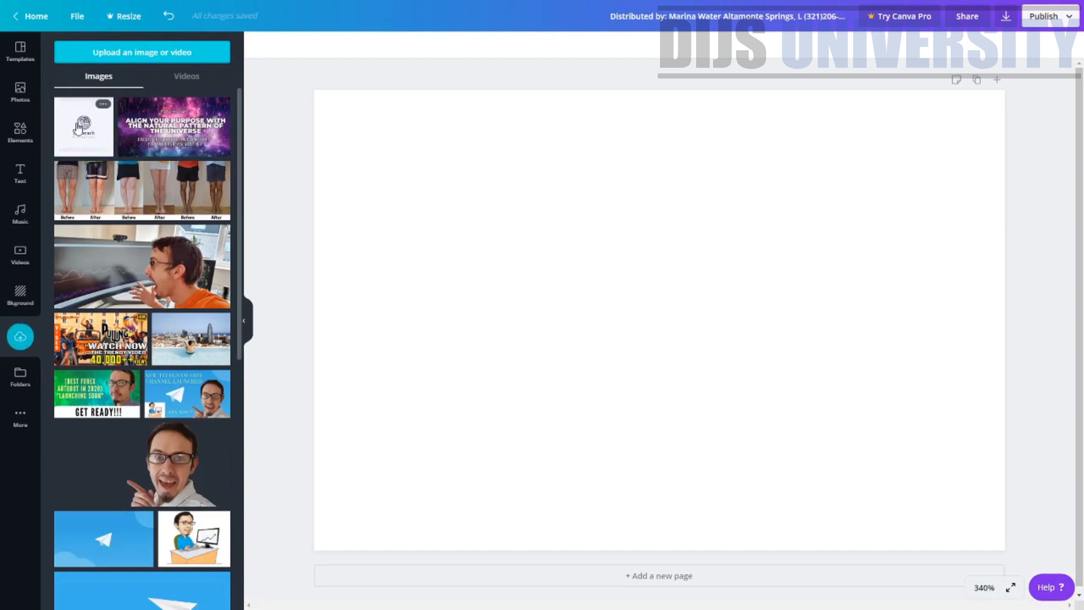
left_click_drag(78, 128, 449, 133)
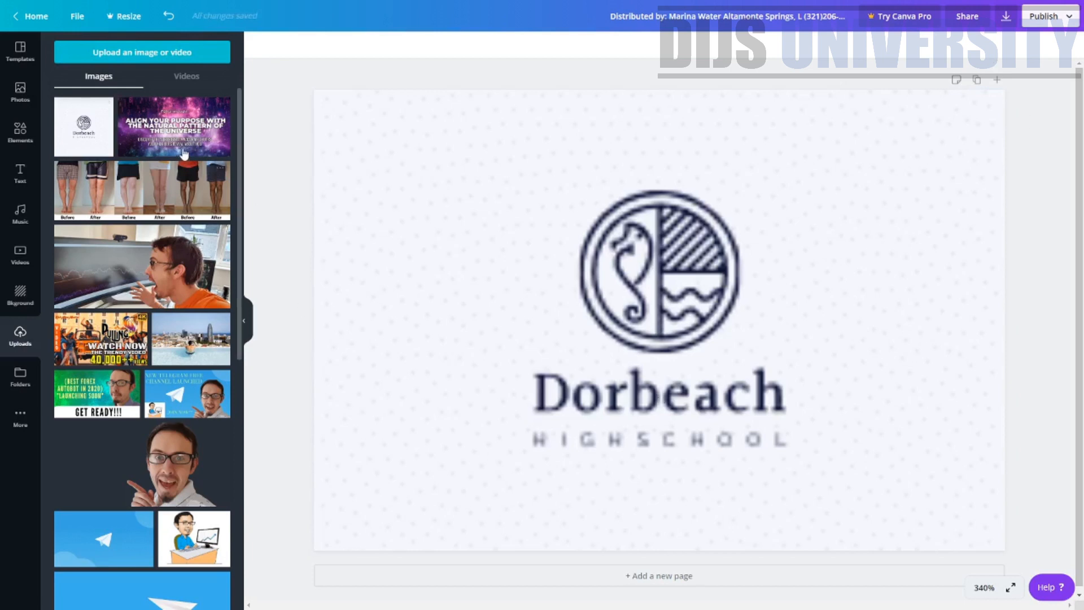
Clear the canvas by deleting the Dorbeach logo and a first placement of the Numerologist banner image
left_click(574, 375)
key("Delete")
left_click_drag(174, 126, 367, 125)
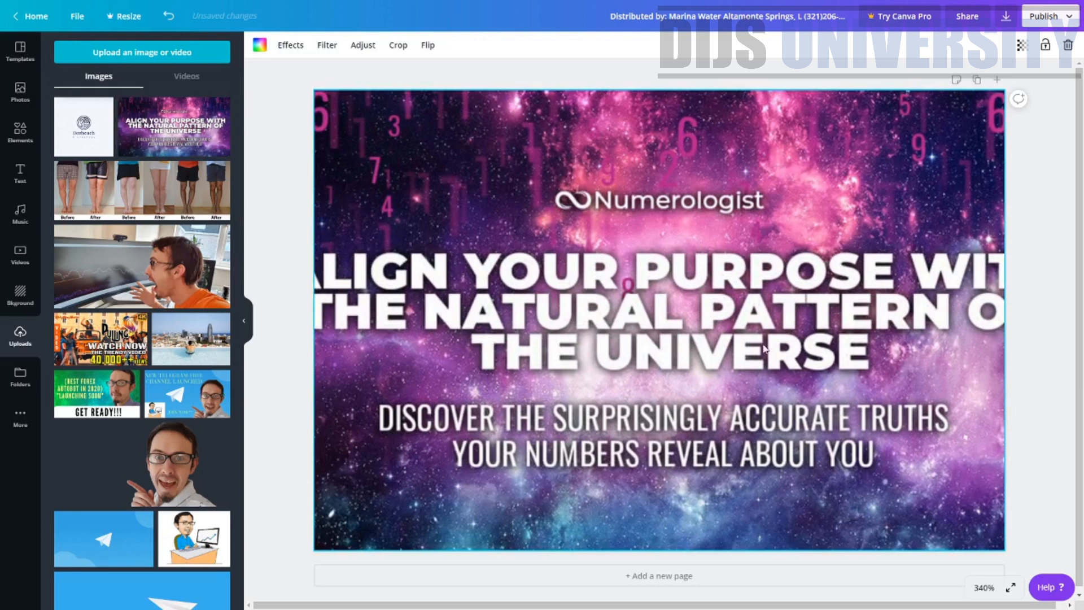
key("Delete")
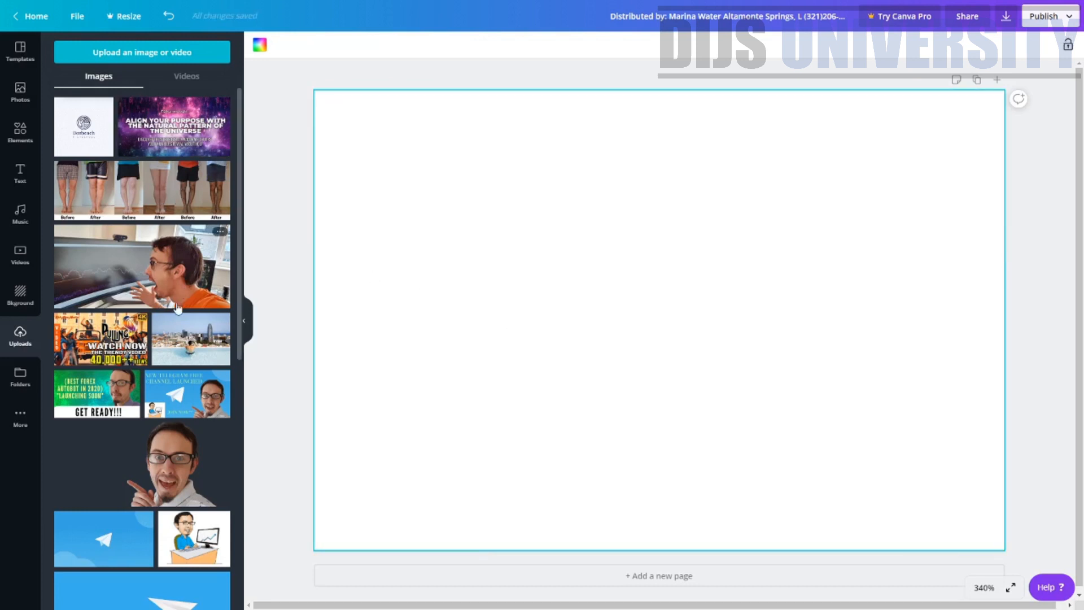
Place the uploaded Numerologist banner image on the canvas and stretch it to fill the full canvas width
left_click_drag(159, 135, 439, 213)
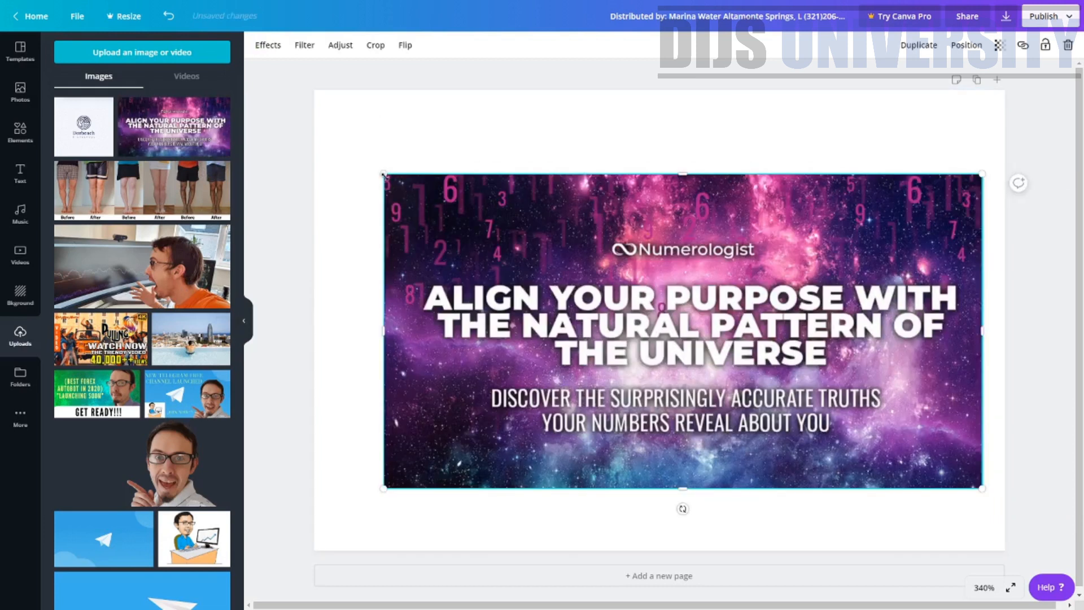
left_click_drag(384, 174, 315, 139)
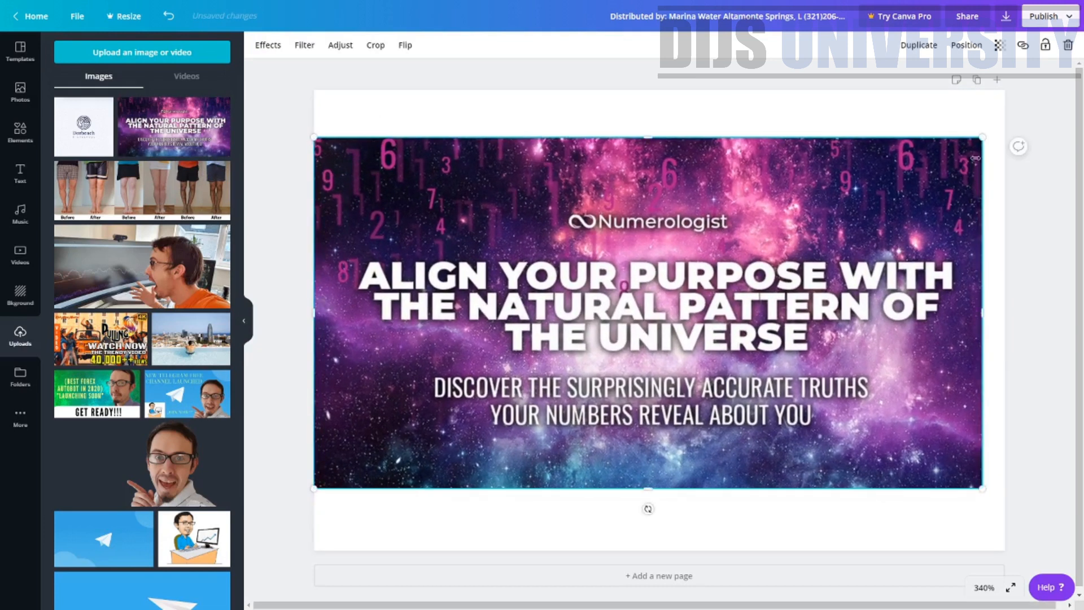
left_click_drag(980, 143, 1004, 127)
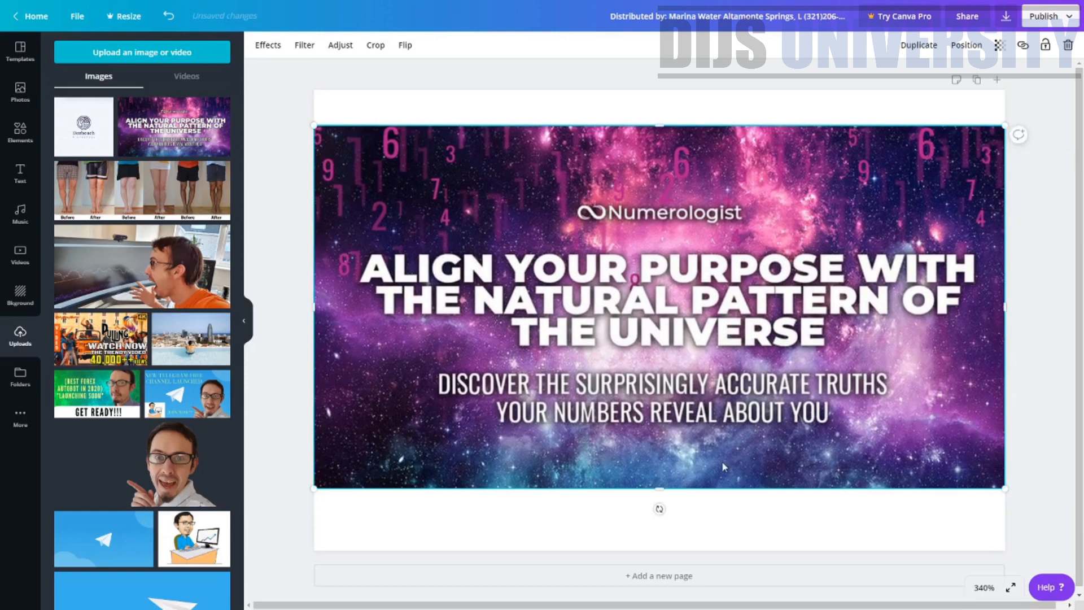
mouse_move(661, 490)
left_mouse_down()
mouse_move(661, 522)
mouse_move(660, 511)
left_mouse_up()
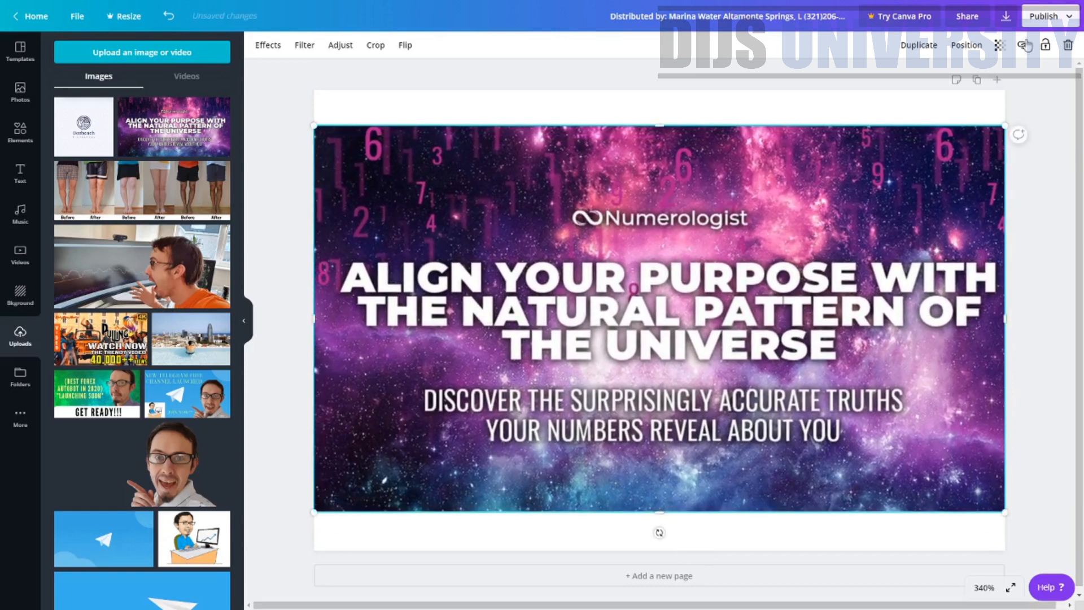
Download the finished design as a PNG file
left_click(1003, 23)
left_click(979, 221)
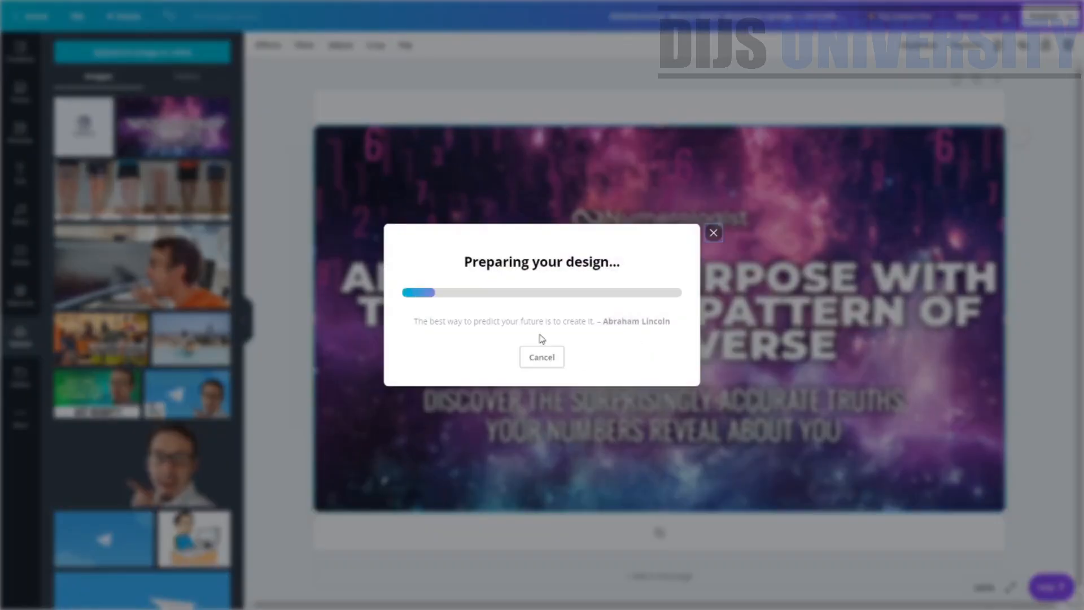
left_click(713, 131)
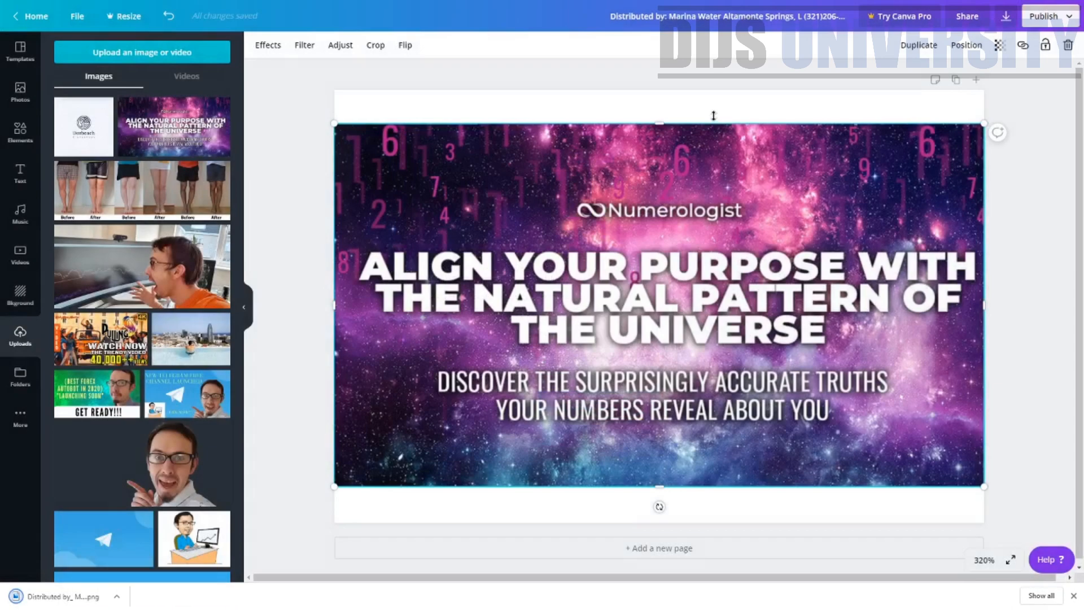
Switch back to HilltopAds and upload the downloaded design as the push ad's large image
key("ctrl+Tab")
left_click(419, 463)
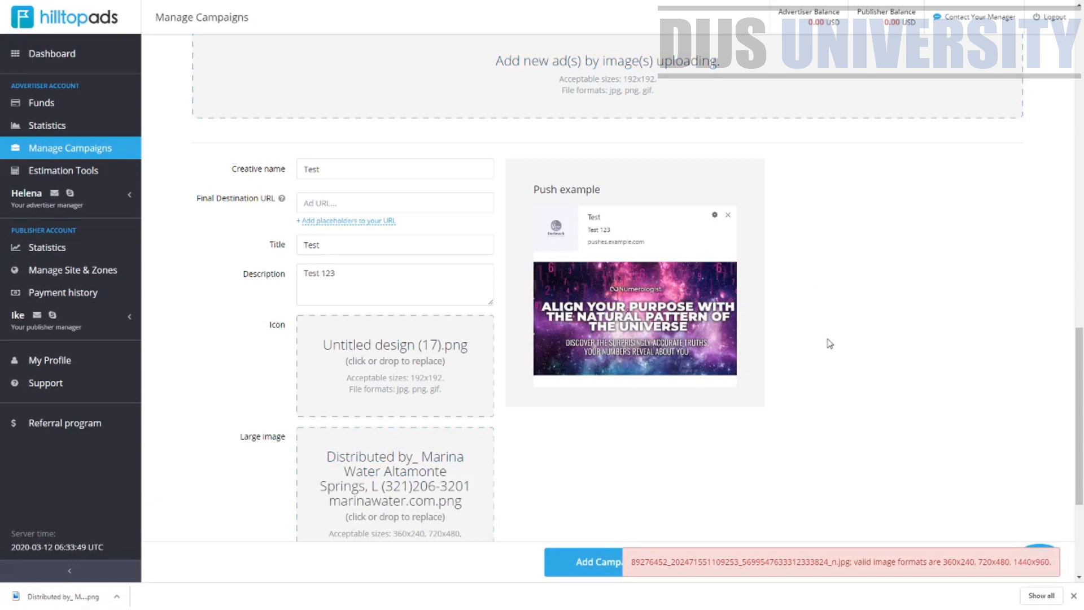
Scroll through the creative form to review the icon, large image and push example preview
scroll(561, 447, "down", 1)
scroll(554, 428, "down", 2)
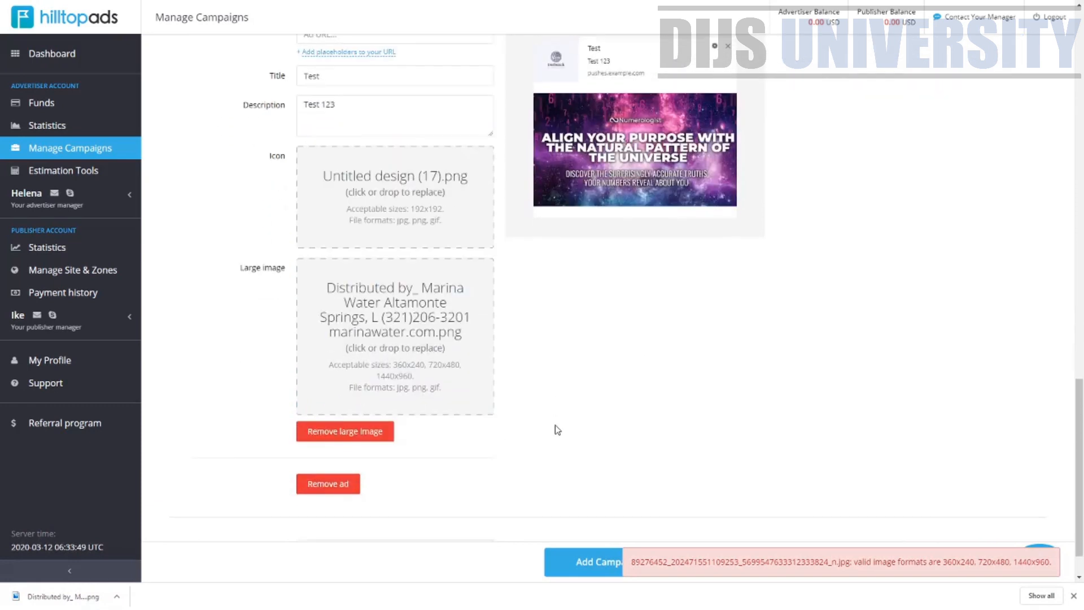
scroll(597, 158, "up", 2)
scroll(598, 163, "down", 3)
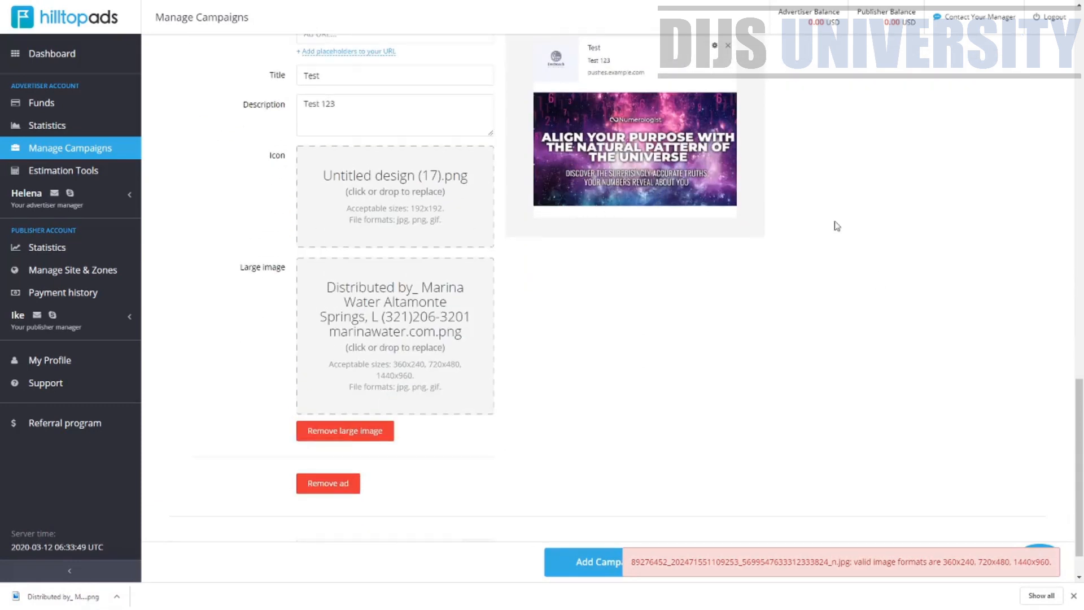
scroll(635, 398, "up", 3)
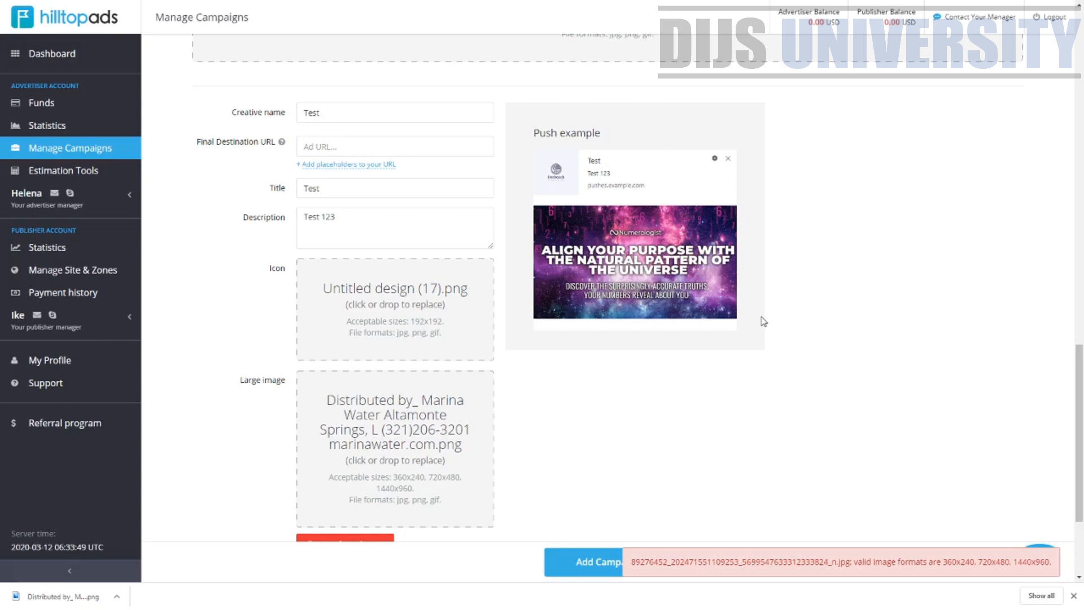
scroll(415, 344, "up", 5)
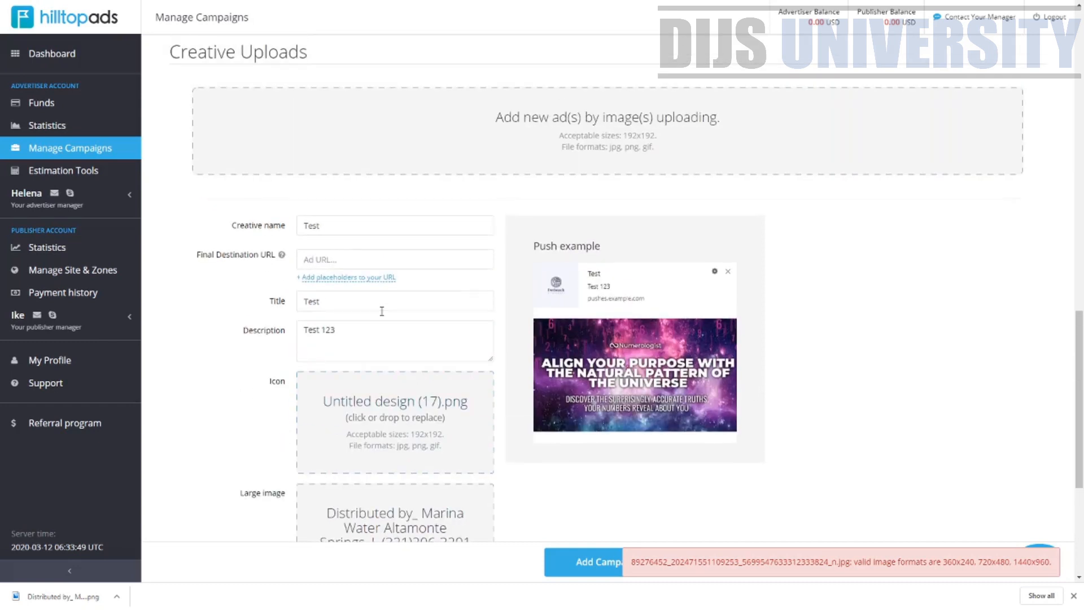
scroll(551, 387, "down", 5)
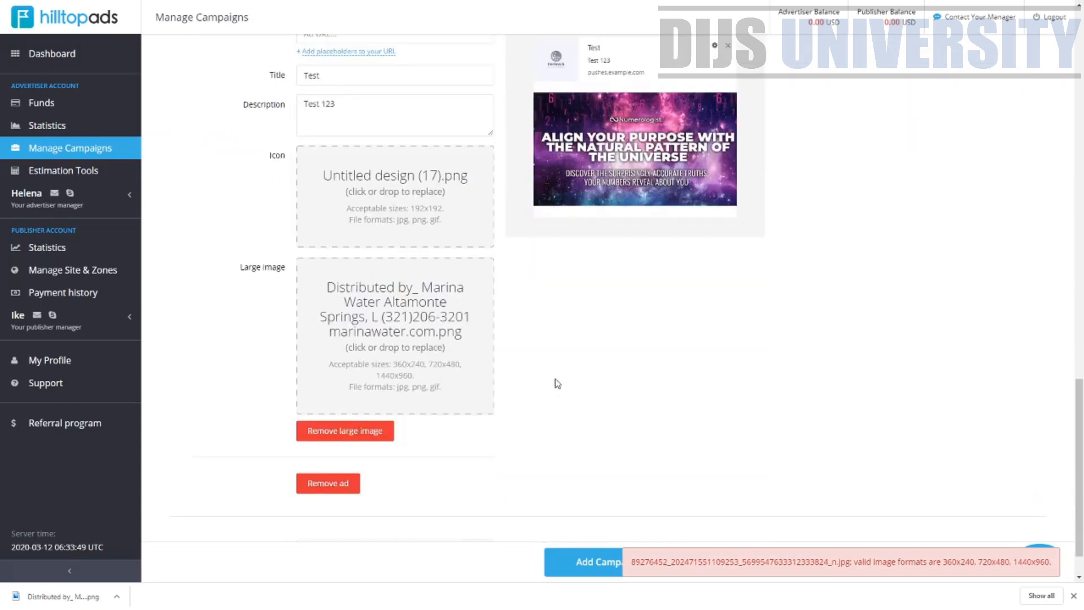
scroll(619, 431, "down", 2)
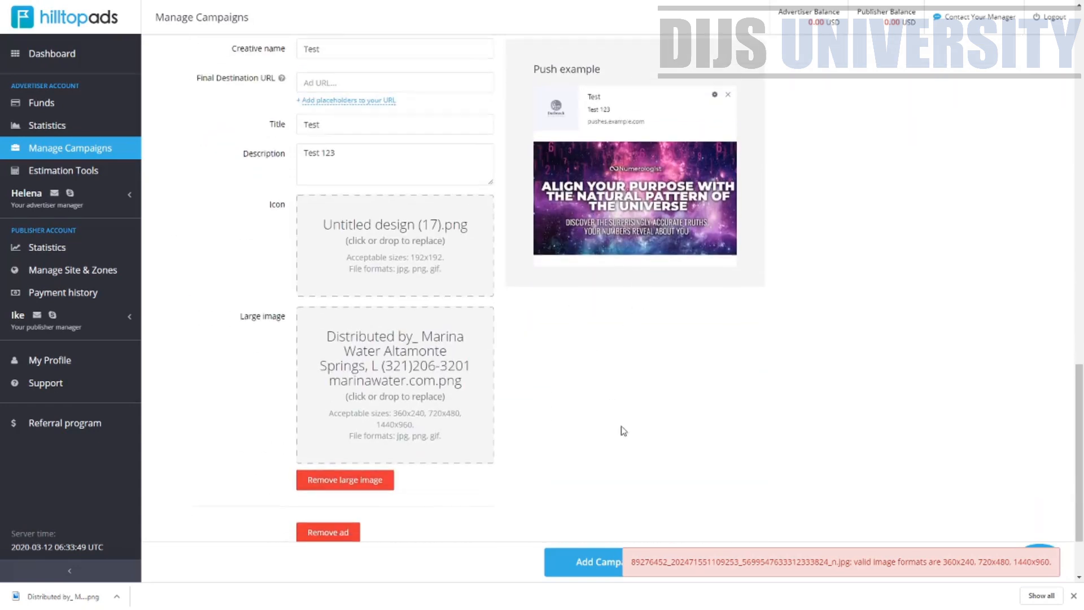
Set the campaign's click rate to 0.2 USD
left_click(366, 497)
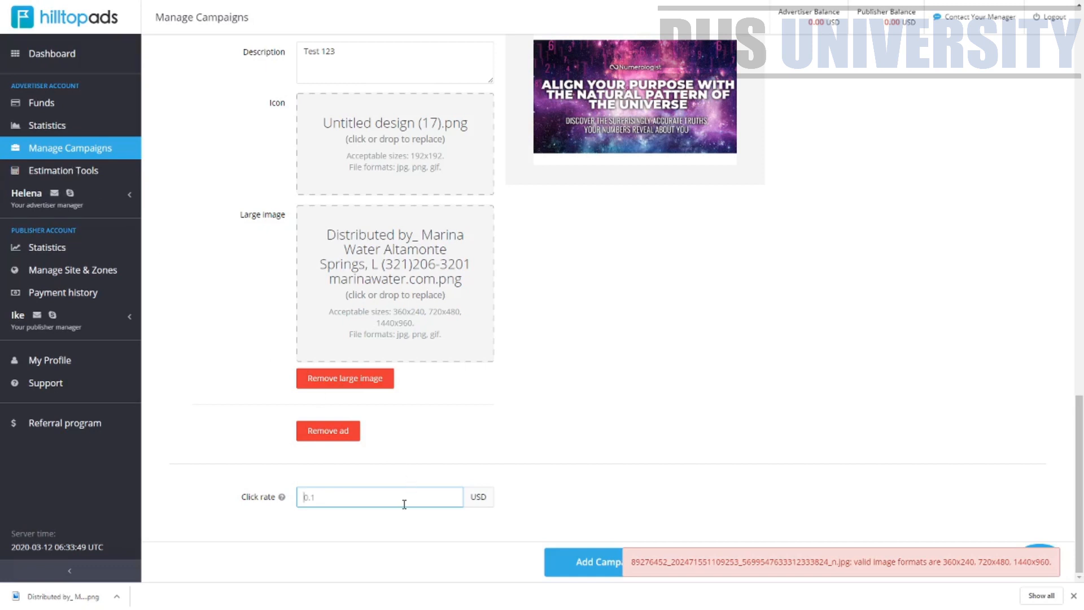
type("0.2")
mouse_move(1081, 509)
left_mouse_down()
mouse_move(1083, 433)
mouse_move(1081, 523)
left_mouse_up()
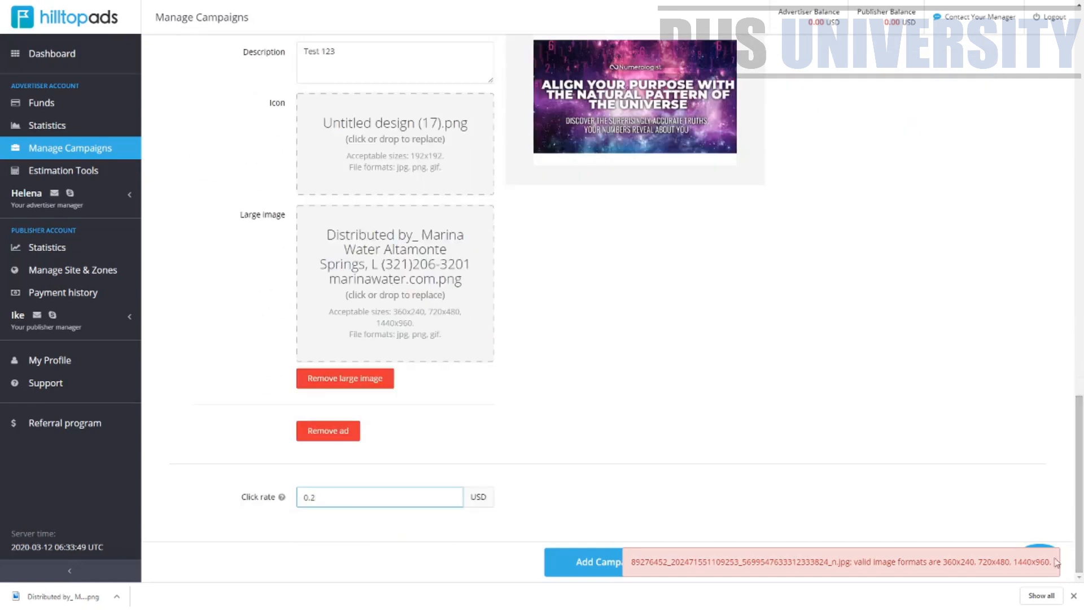
Submit the new campaign with Add Campaign and return to the top of the page
left_click(580, 569)
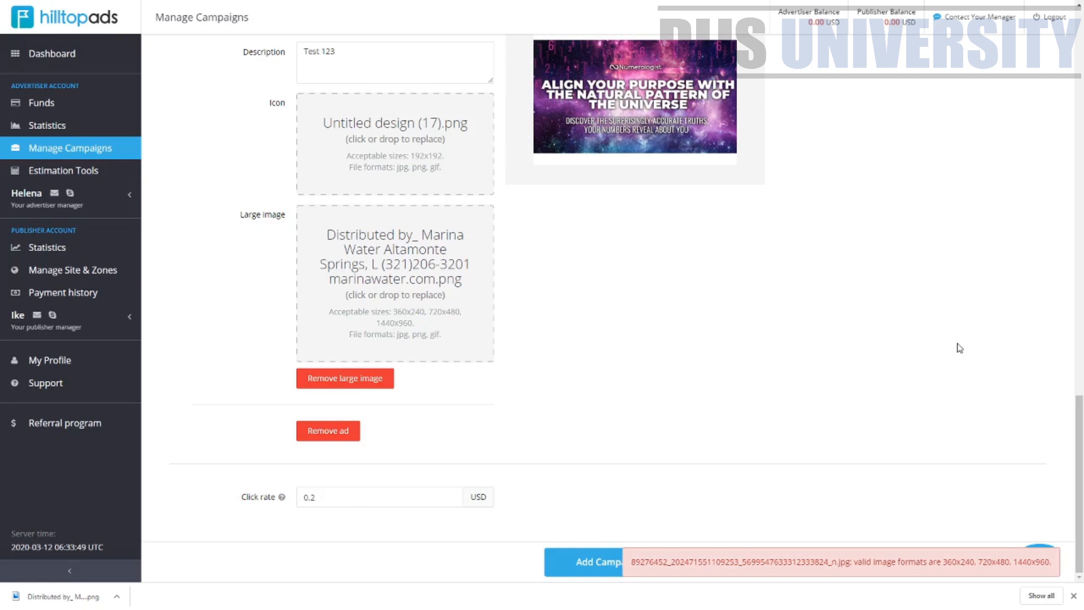
left_click_drag(1078, 446, 1080, 44)
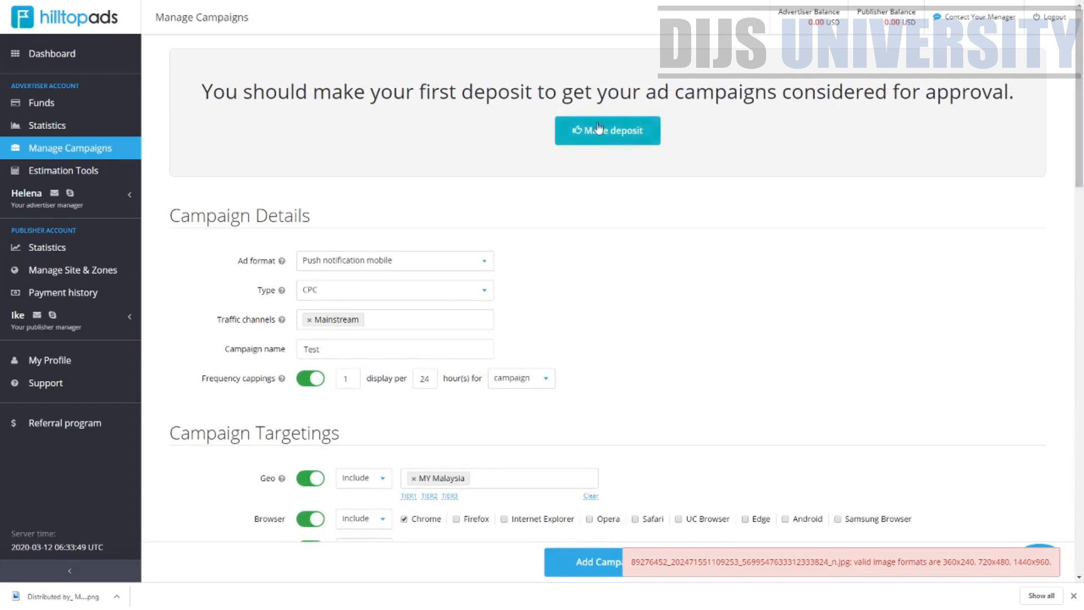
mouse_move(1081, 161)
left_mouse_down()
mouse_move(1083, 235)
mouse_move(1066, 168)
left_mouse_up()
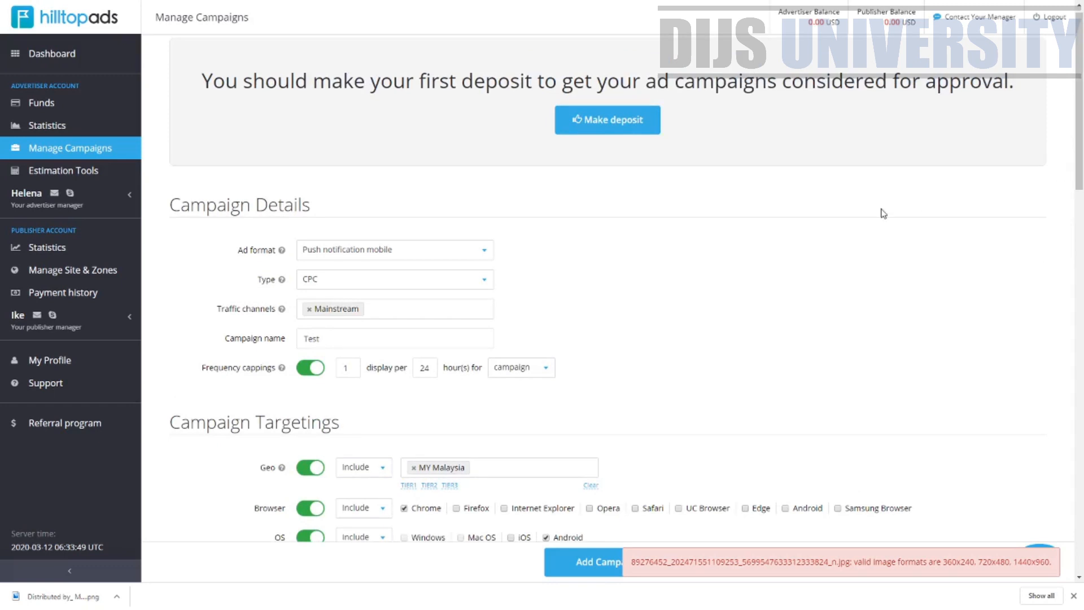